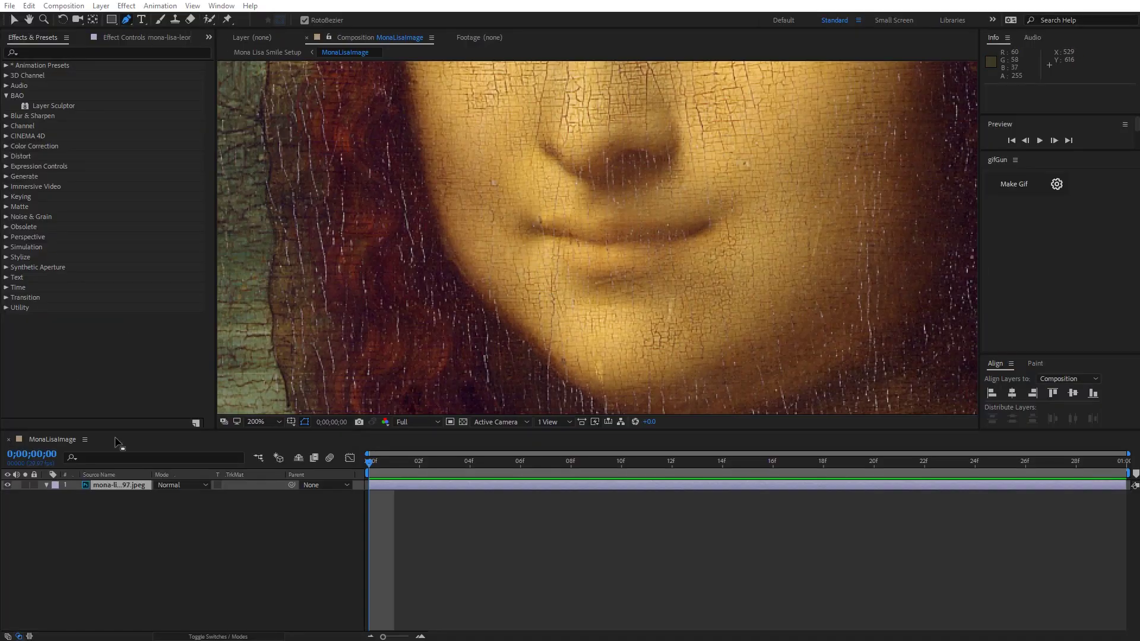
Draw a closed four-point mask along Mona Lisa's lips and set its mode to None
left_click(121, 487)
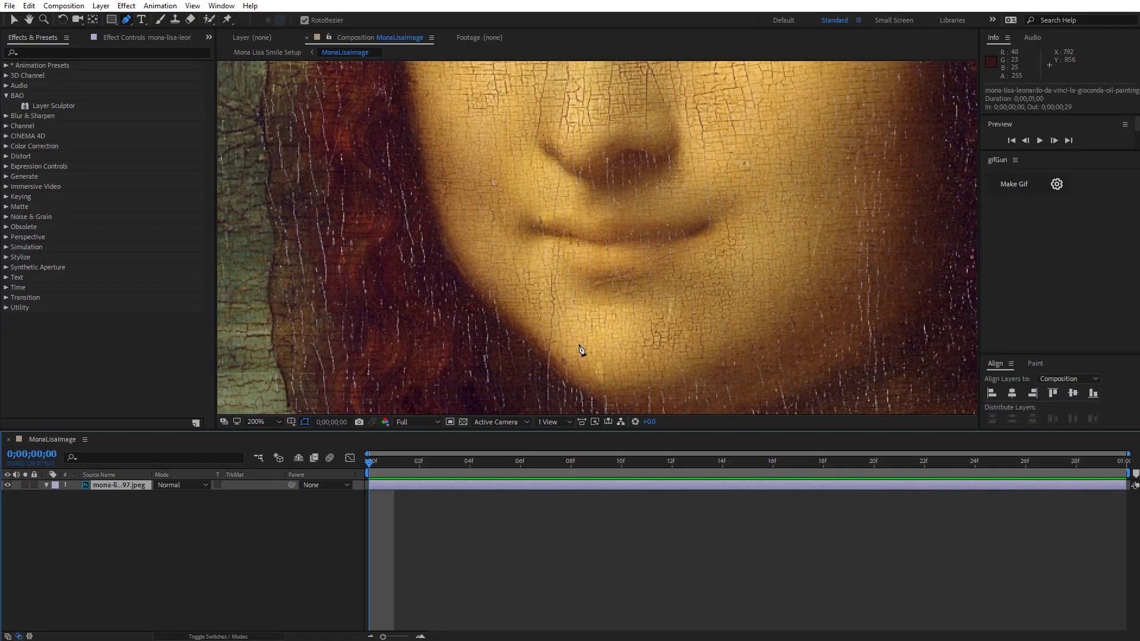
left_click(535, 226)
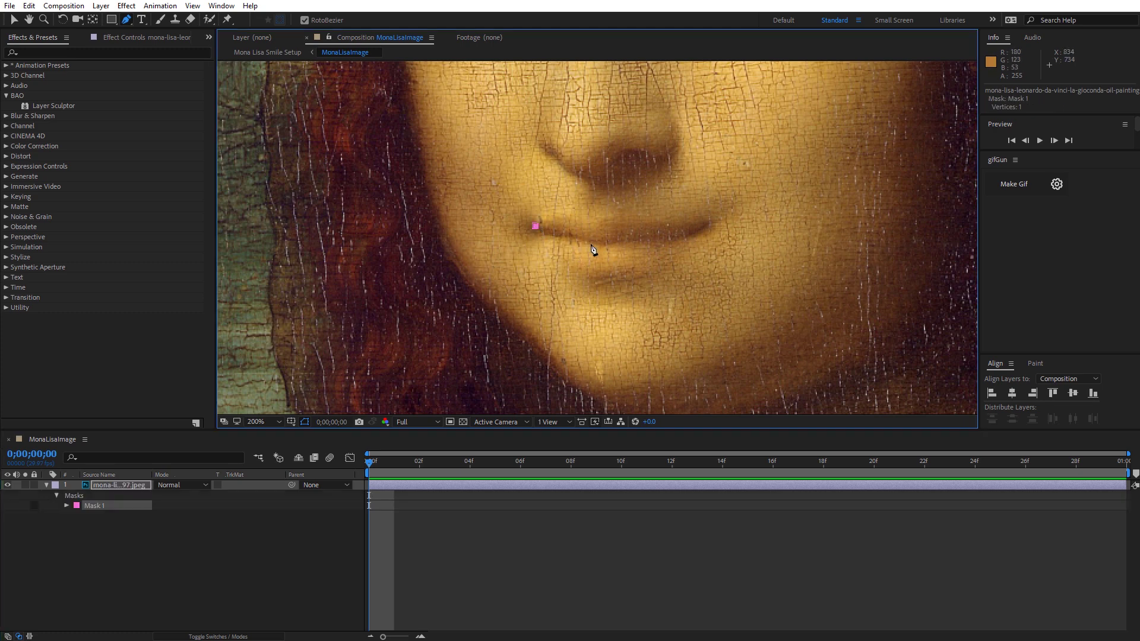
left_click(603, 243)
left_click(705, 230)
key("ctrl+z")
left_click(604, 253)
left_click(536, 227)
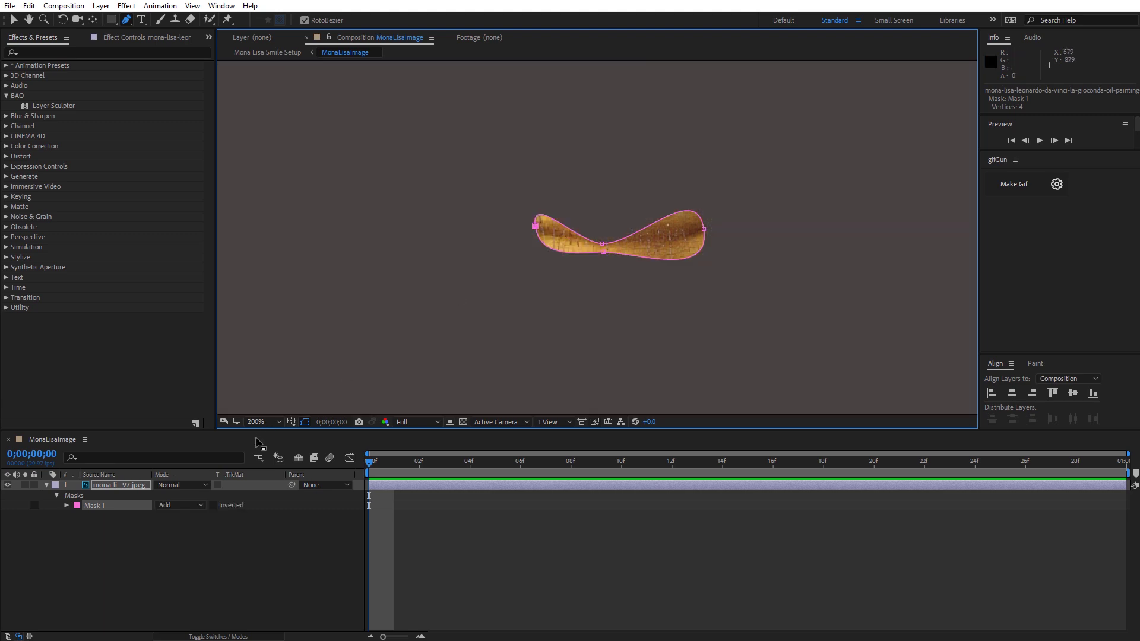
left_click(200, 507)
left_click(200, 518)
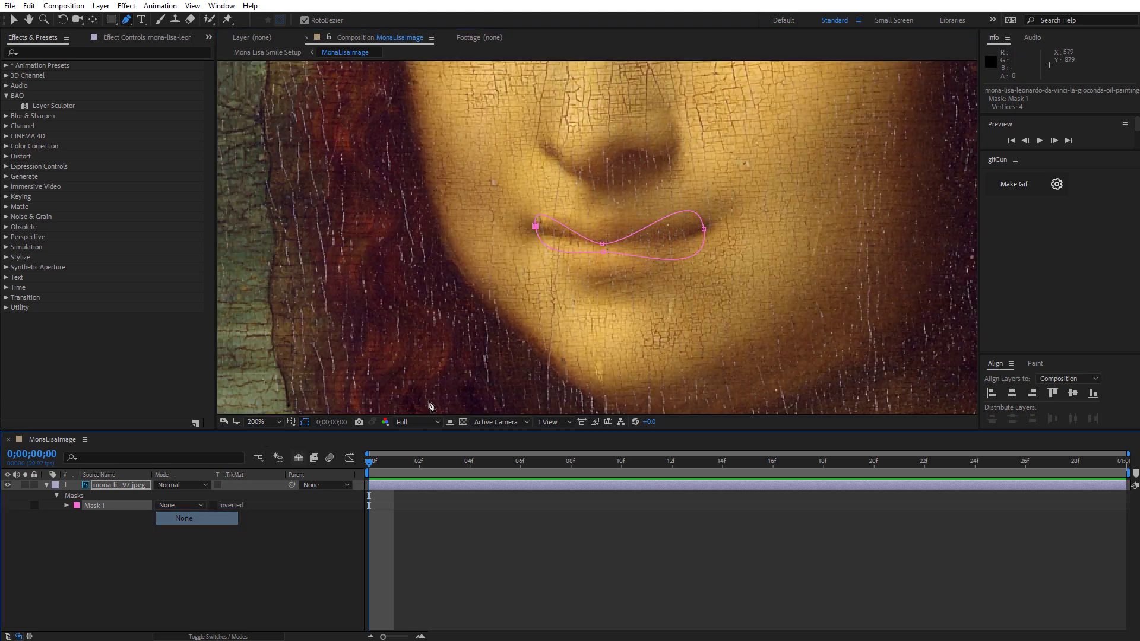
Convert the mask's left and right points to sharp corners and nudge its lower middle point up
left_click(127, 20)
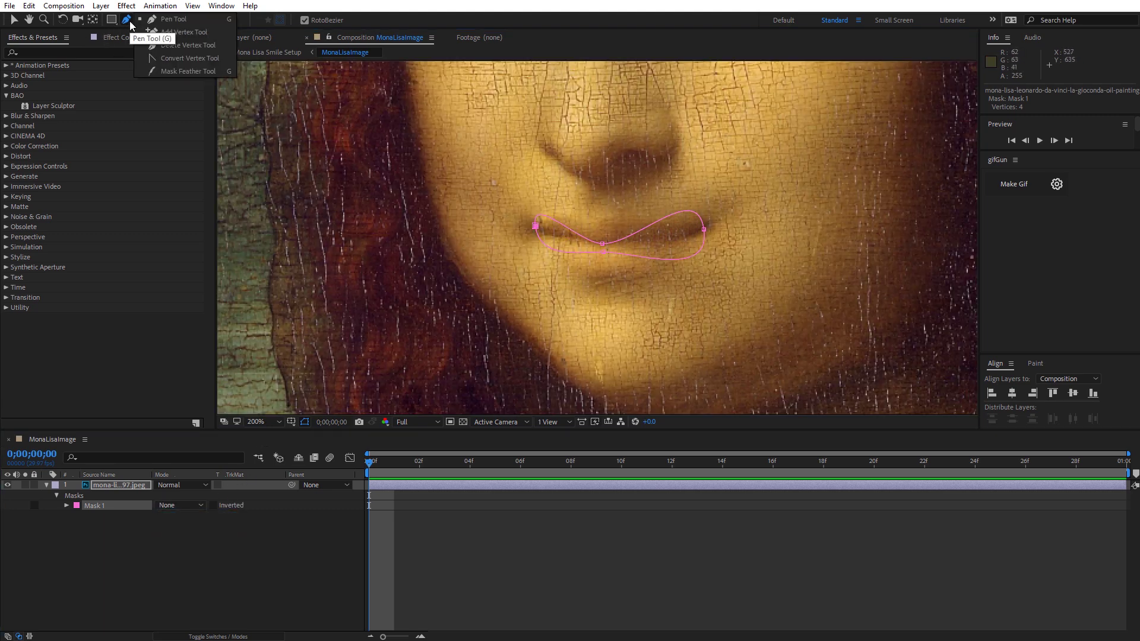
left_click(156, 58)
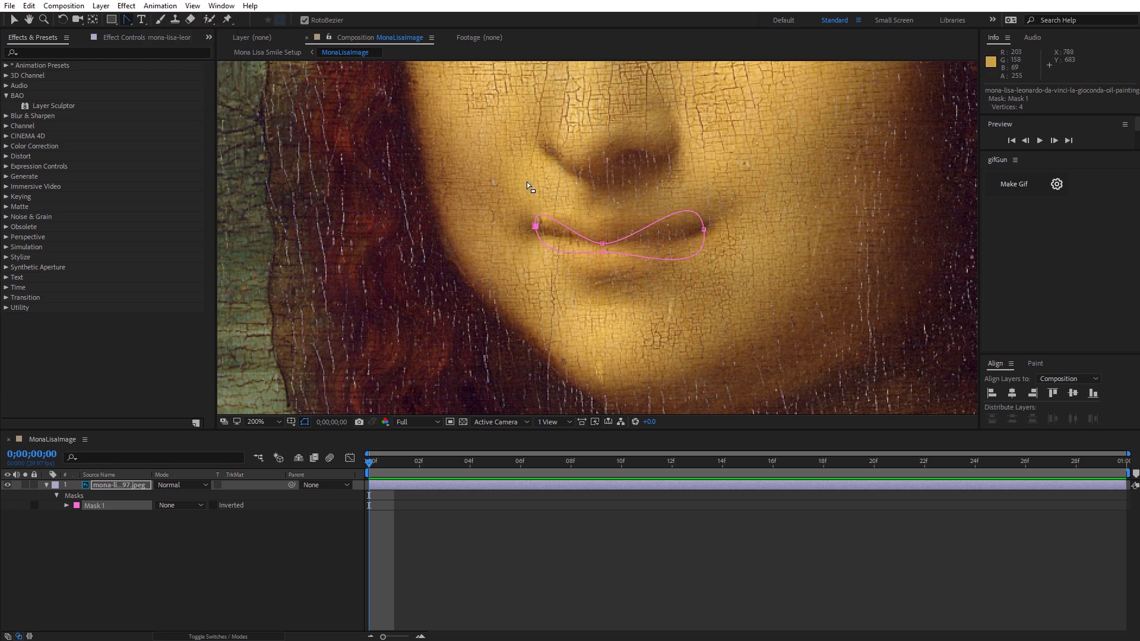
left_click(536, 226)
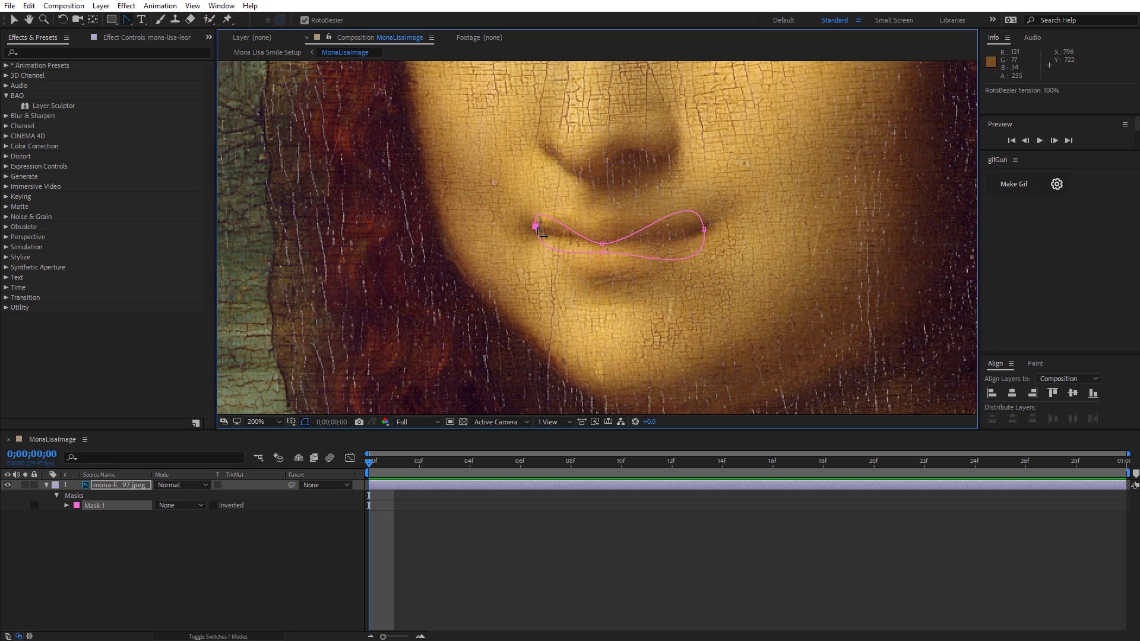
left_click(703, 229)
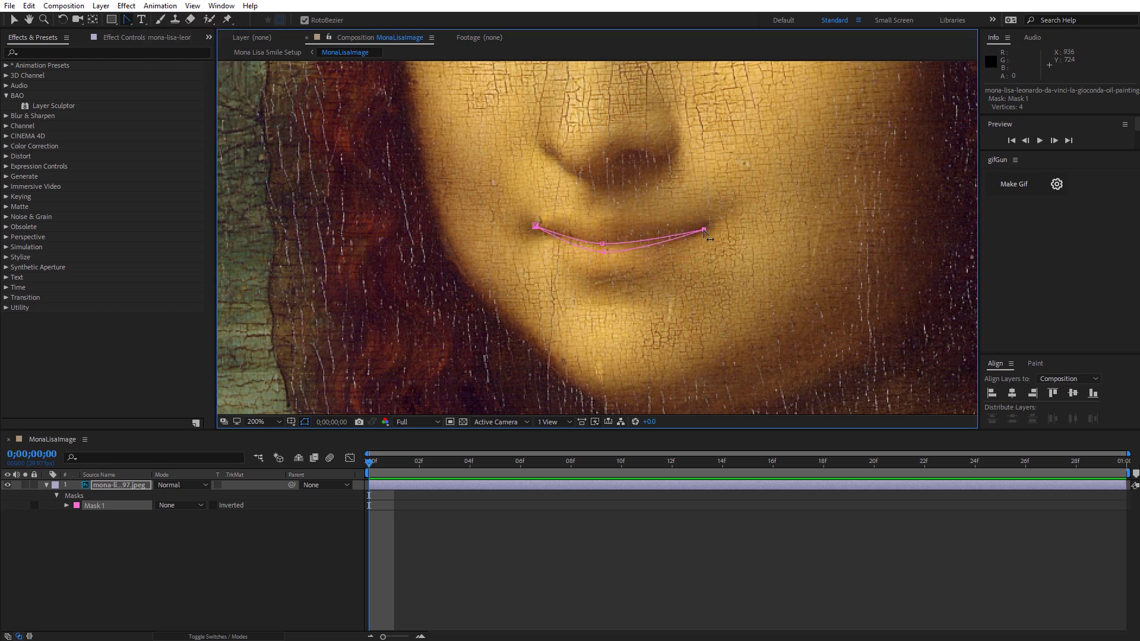
left_click(133, 23)
left_click(159, 32)
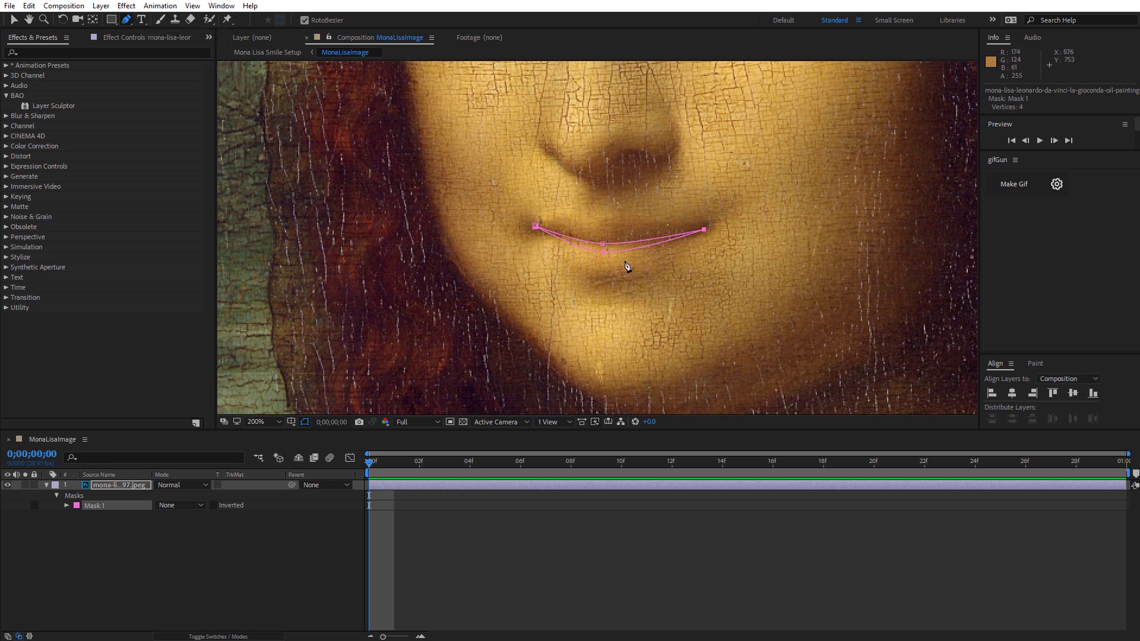
left_click_drag(602, 255, 602, 253)
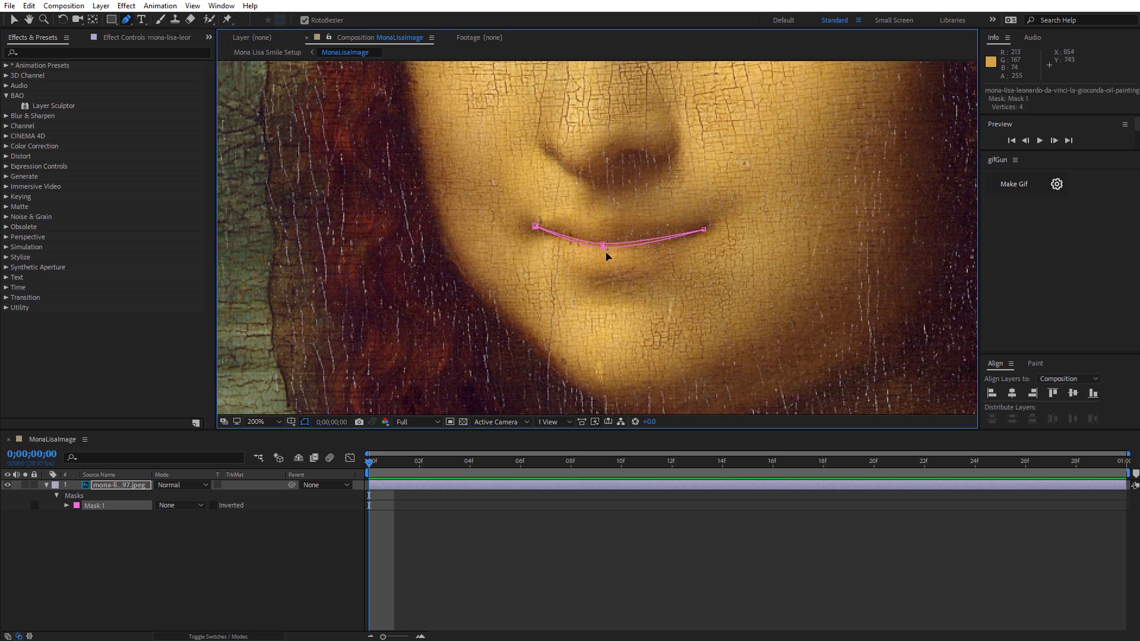
left_click(124, 486)
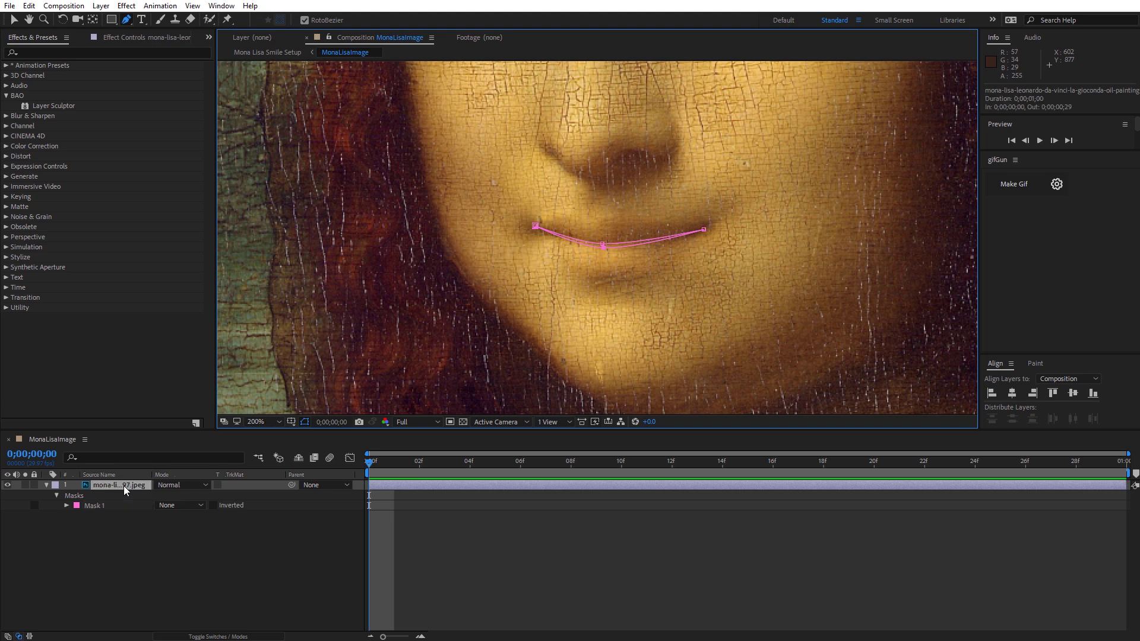
Draw a closed four-point Mask 2 around the mouth with mode None
left_click(519, 209)
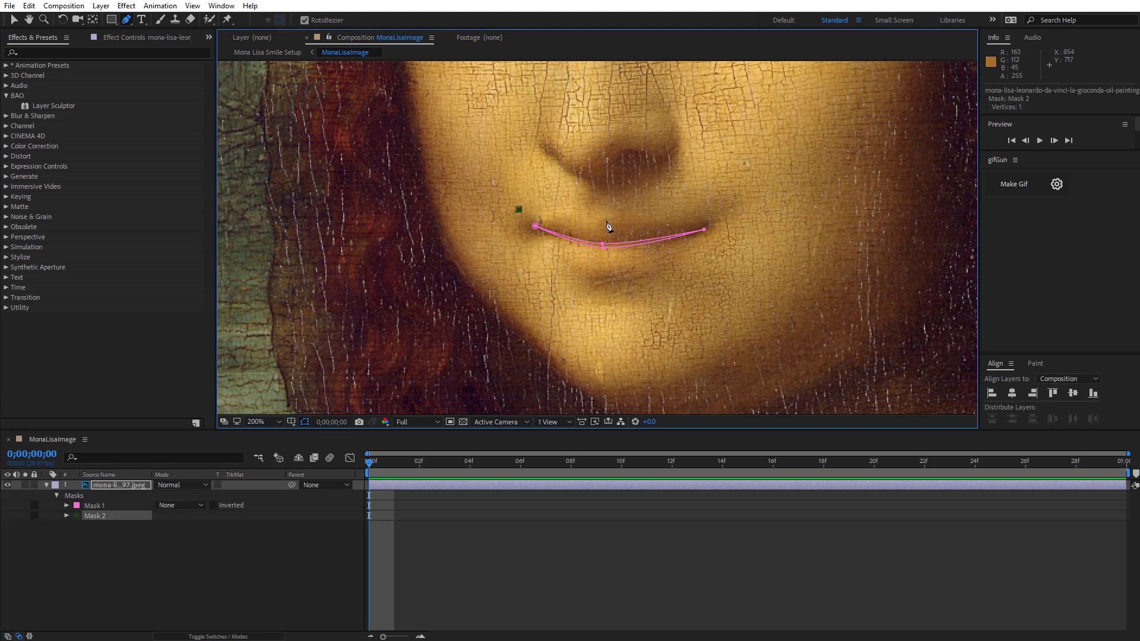
left_click(605, 220)
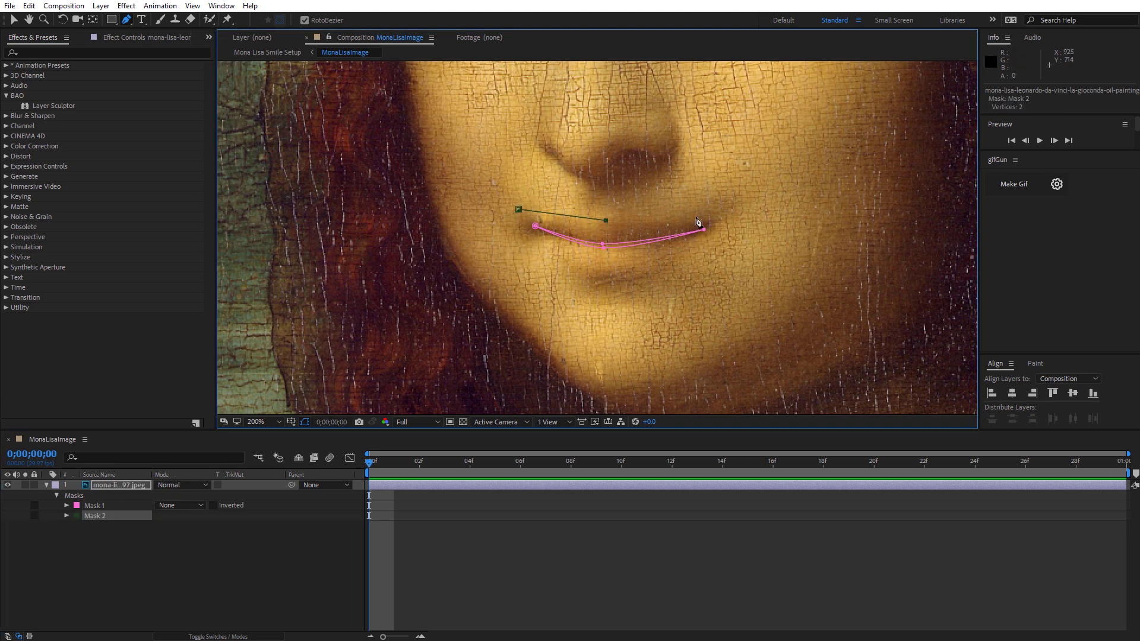
left_click(735, 218)
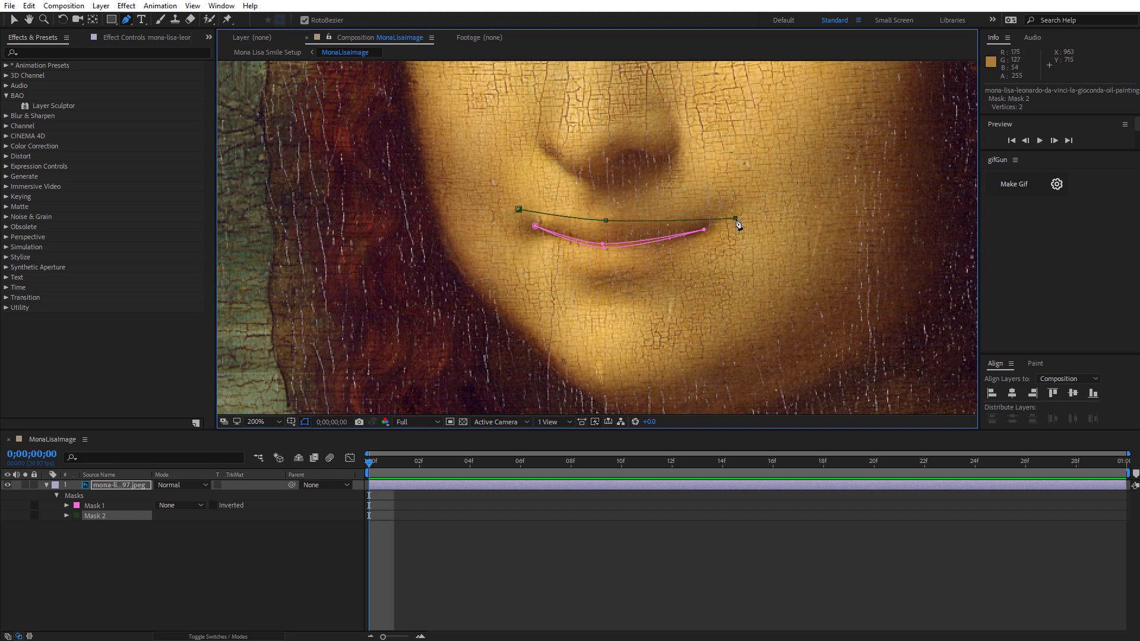
left_click(607, 278)
left_click(519, 210)
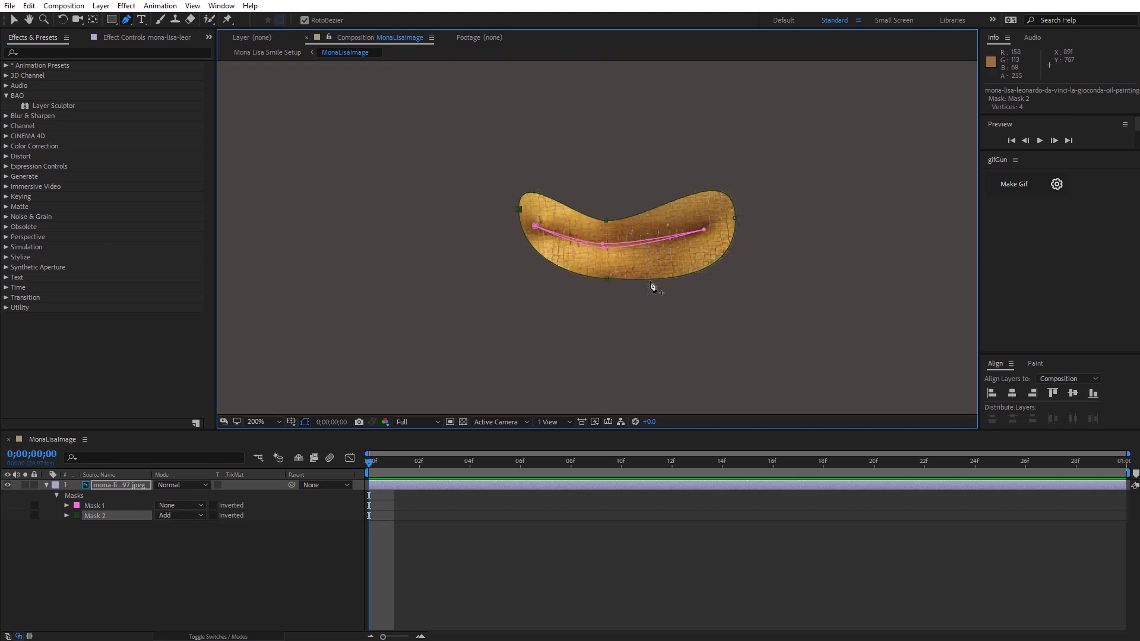
left_click(205, 517)
left_click(181, 524)
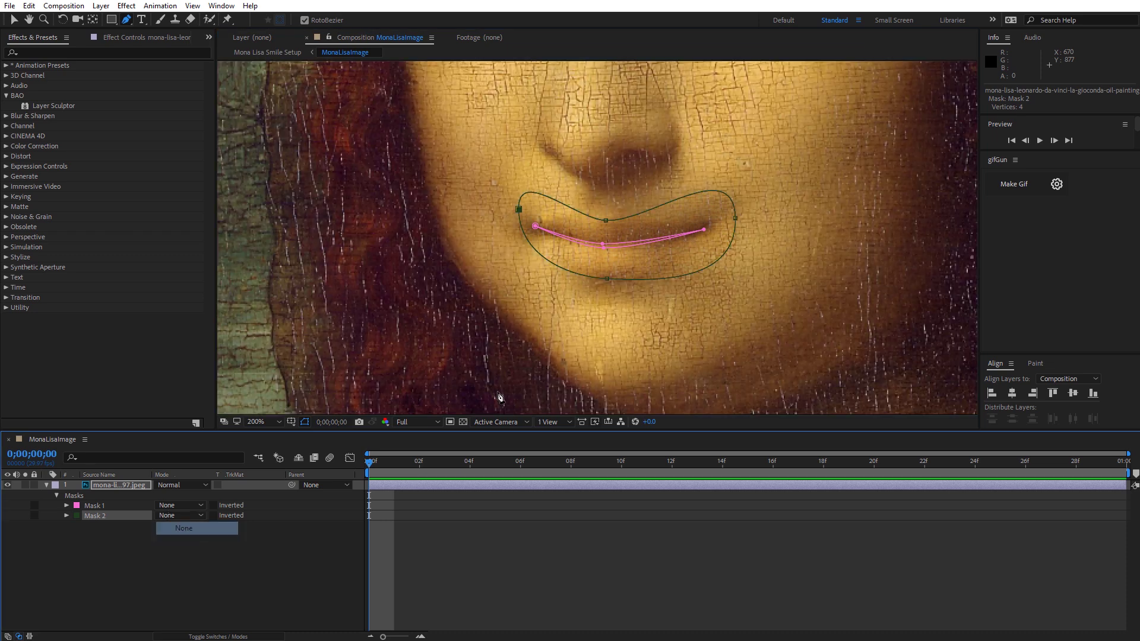
left_click(118, 484)
Draw a larger four-point Mask 3 from under the nose to the chin, mode None
left_click(126, 20)
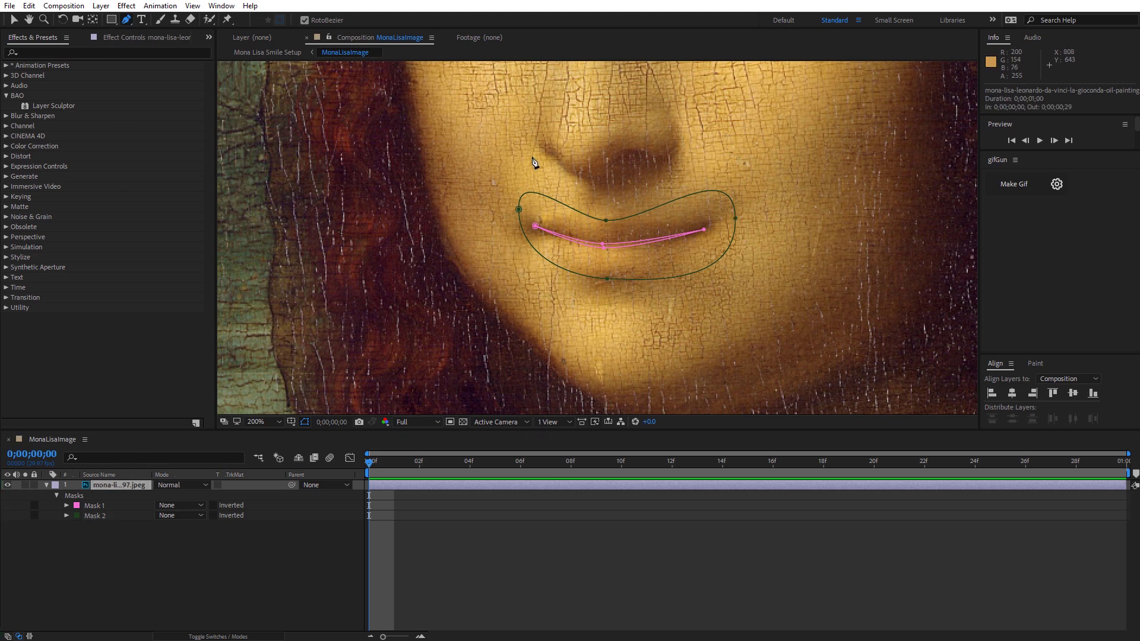
left_click(493, 164)
left_click(610, 185)
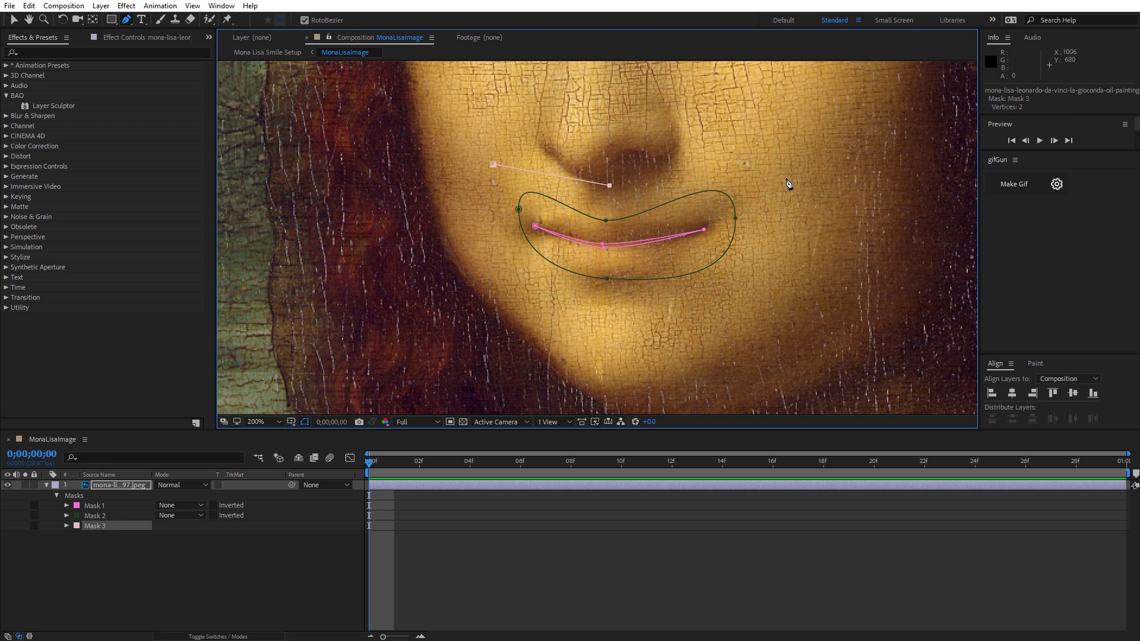
left_click(797, 187)
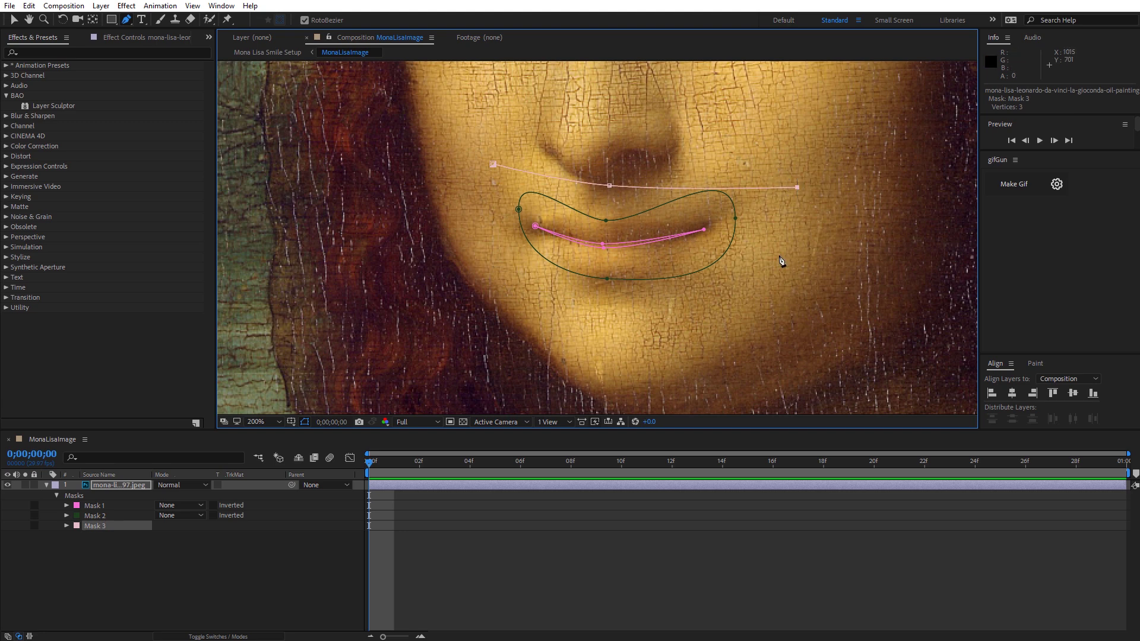
left_click(609, 342)
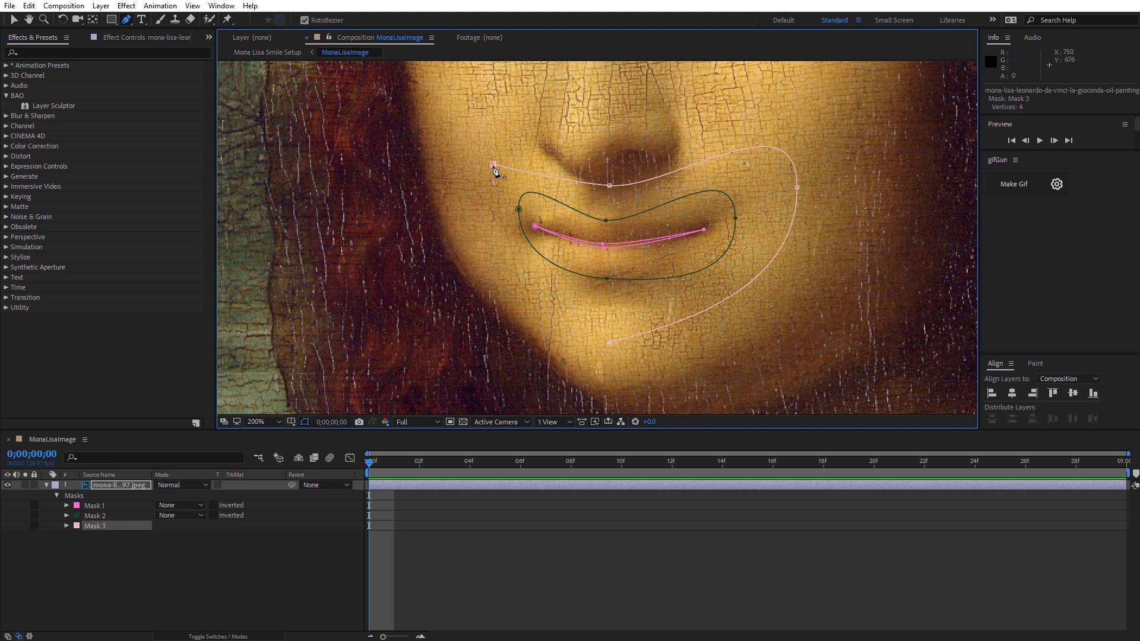
left_click(493, 164)
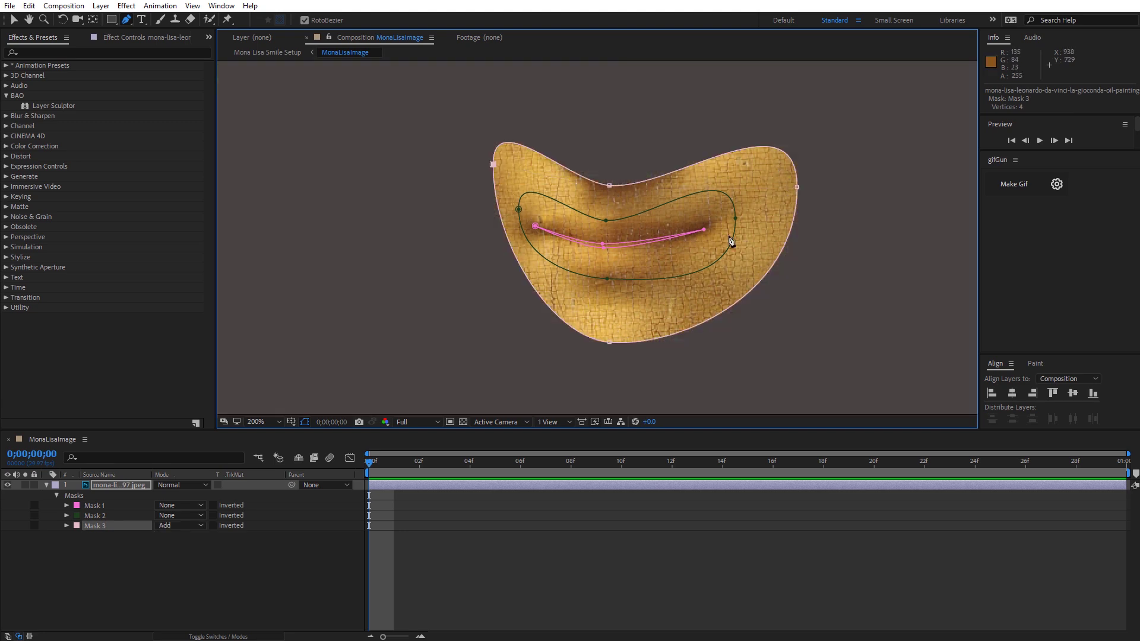
left_click(203, 525)
left_click(178, 536)
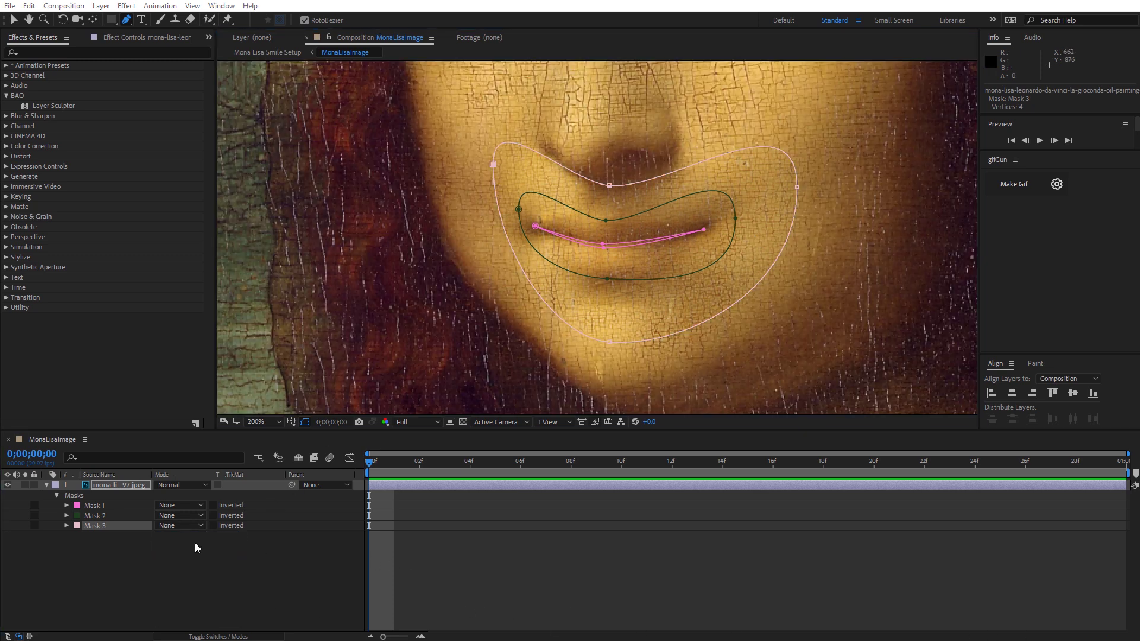
Rename Masks 1–3 to Mouth Inner Mask, Mouth Outer Mask and Mouth Outer Limit
left_click(132, 507)
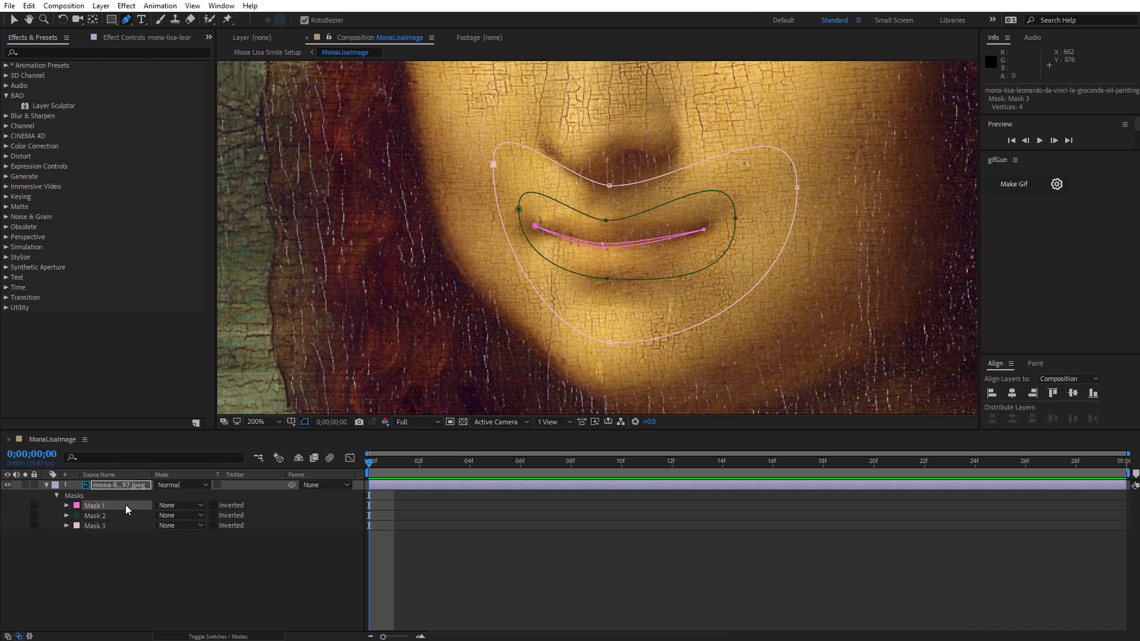
key("Return")
type("Mouth In")
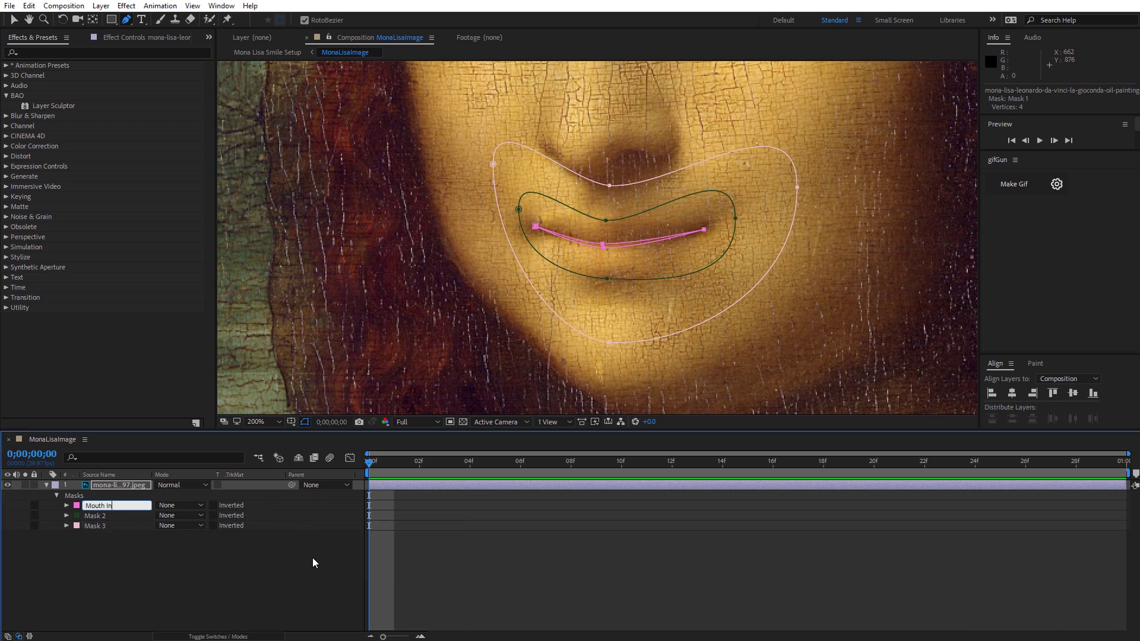
type("ner Mask")
key("Tab")
type("Mouth O")
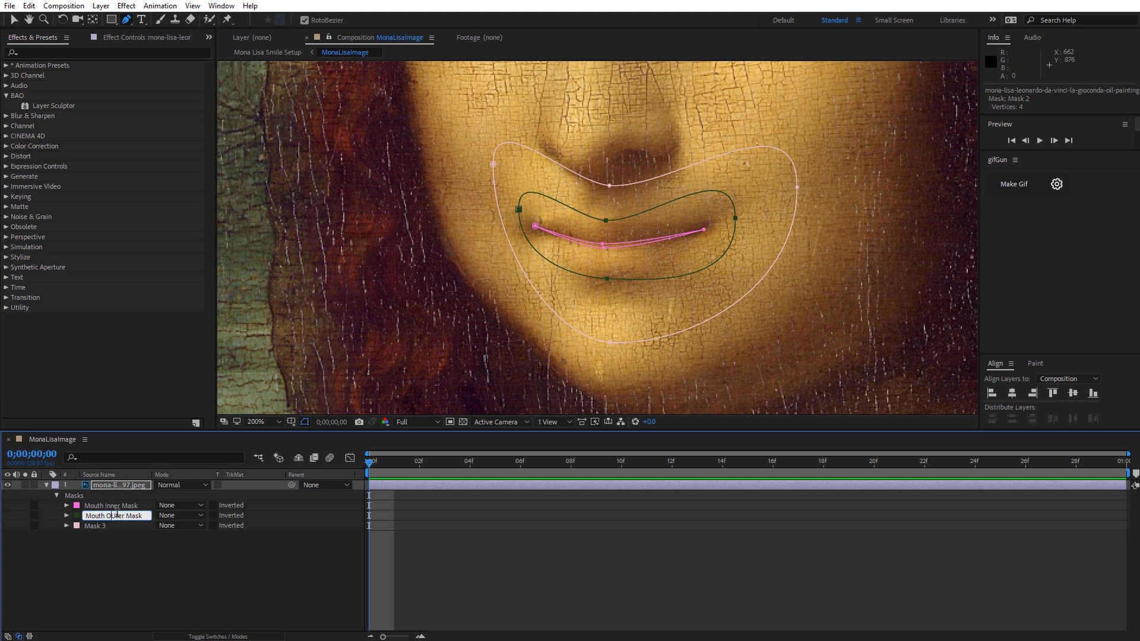
type("uter Mask")
key("Tab")
right_click(299, 518)
left_click(366, 607)
type("Mou")
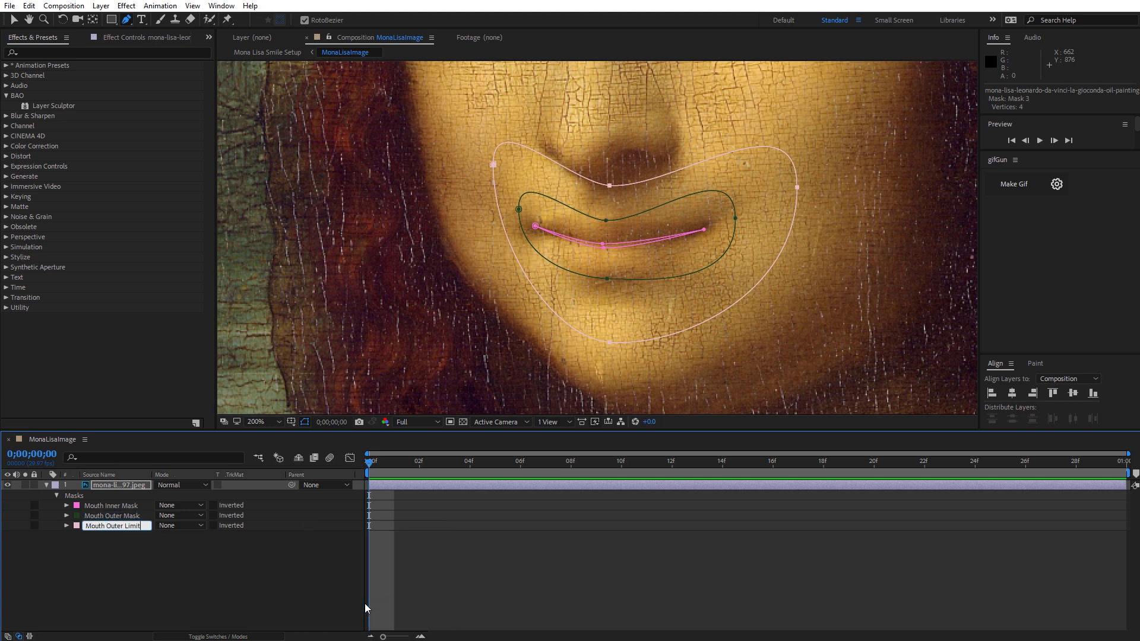
type("th Outer Limit")
left_click(237, 588)
left_click(103, 516)
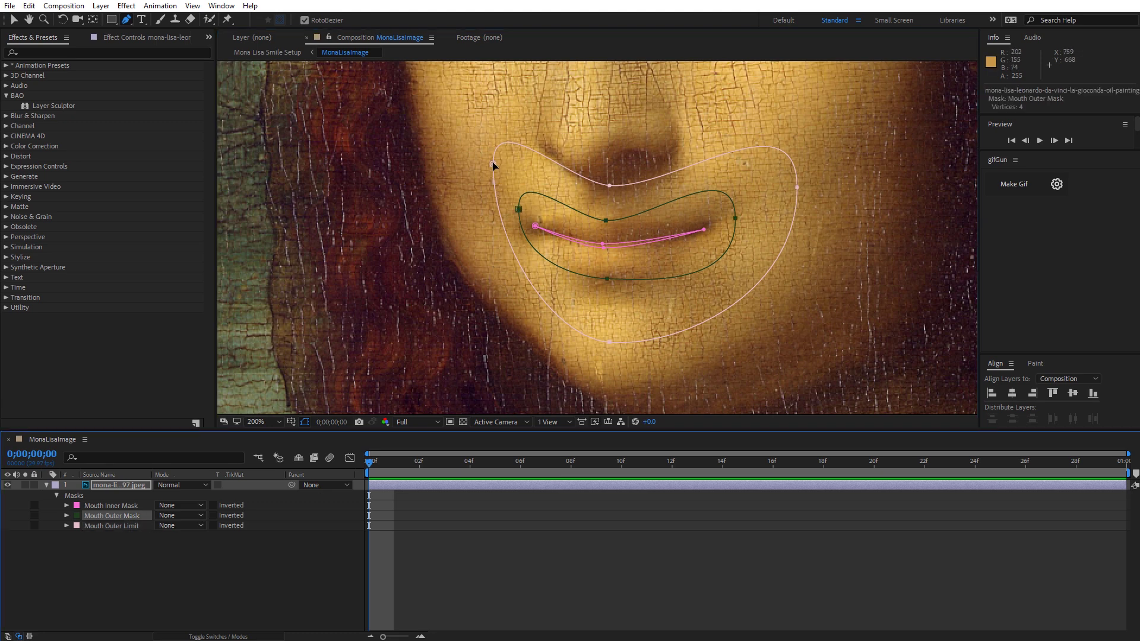
Drag Mouth Outer Limit's left and right points outward to widen it
left_click_drag(494, 164, 463, 164)
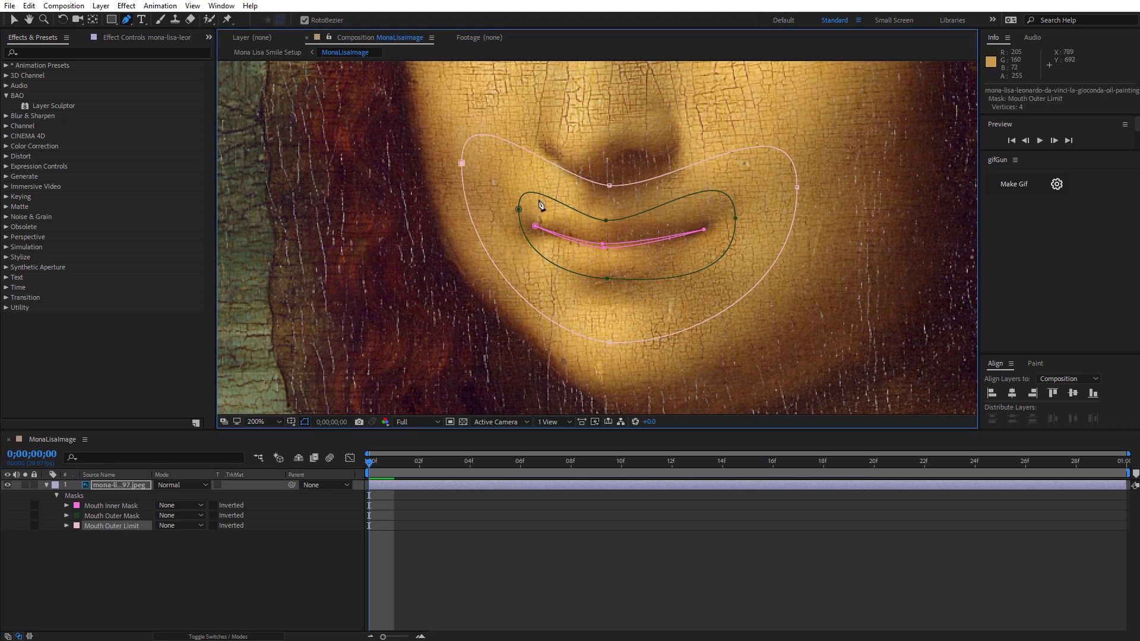
left_click_drag(797, 187, 830, 185)
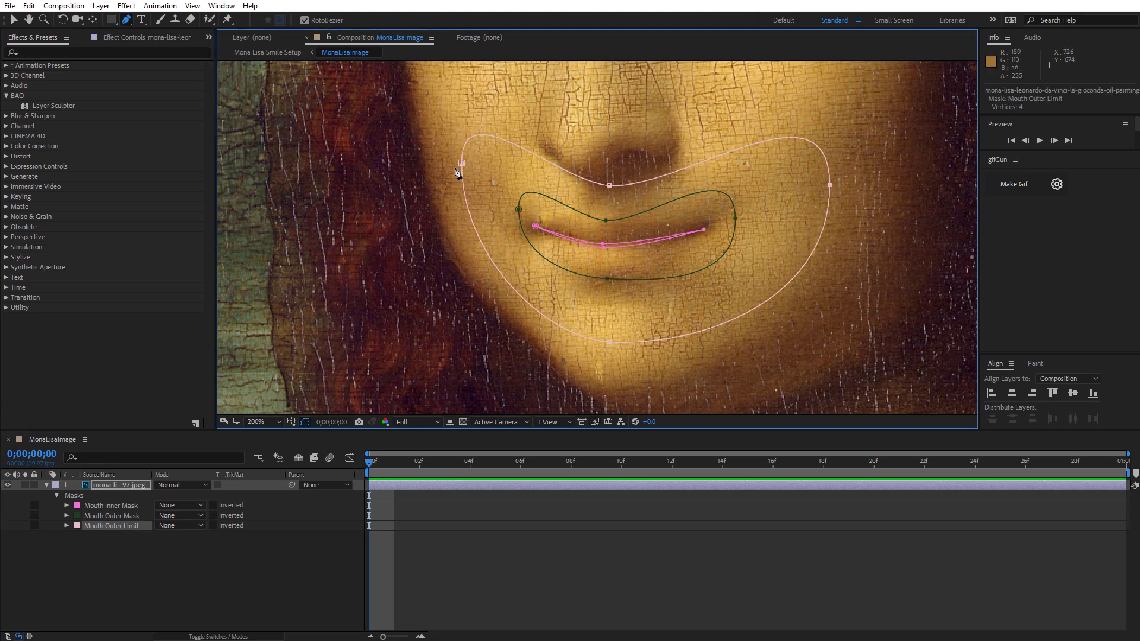
left_click_drag(462, 164, 455, 166)
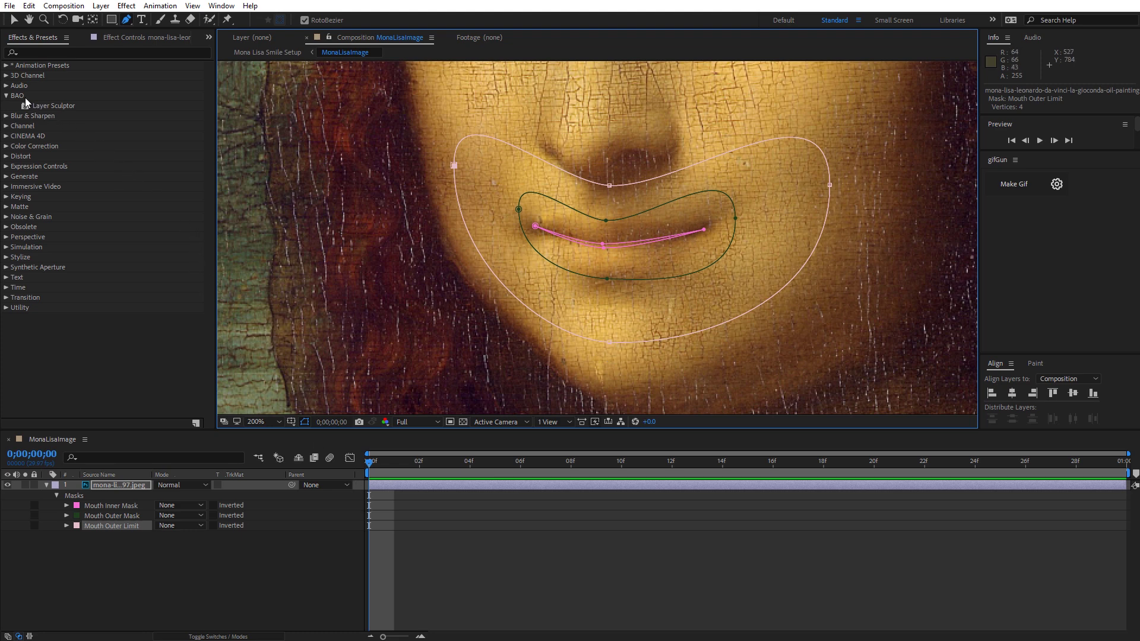
Apply Layer Sculptor and assign Mouth Outer Limit, Mouth Outer Mask and Mouth Inner Mask as Masks 1–3
mouse_move(39, 107)
left_mouse_down()
mouse_move(128, 167)
mouse_move(157, 356)
mouse_move(128, 497)
left_mouse_up()
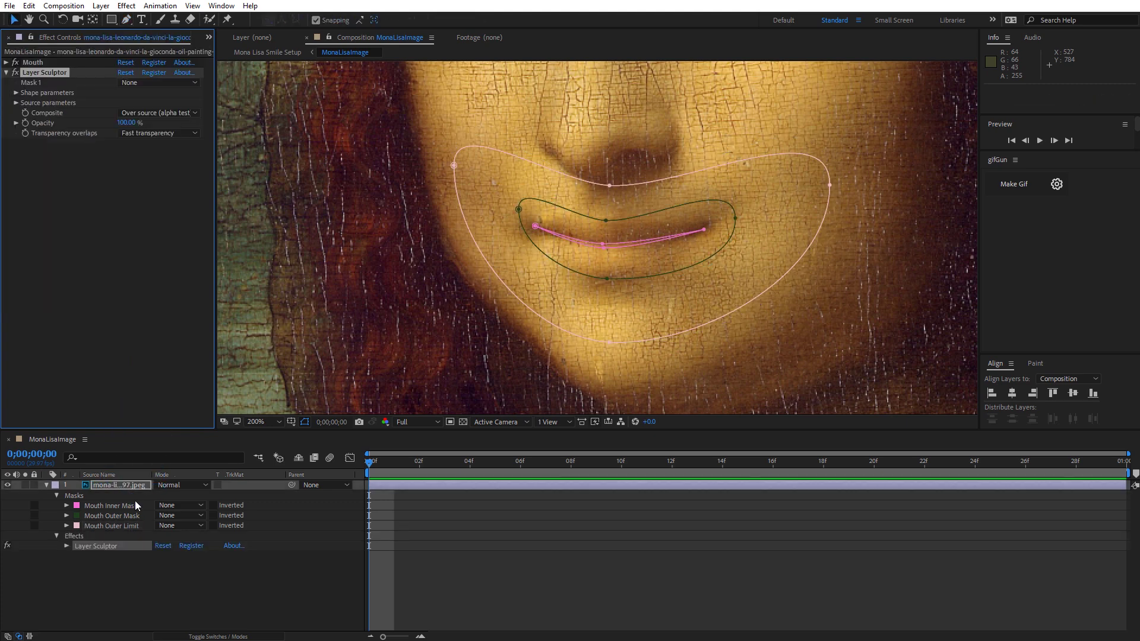
left_click(194, 84)
left_click(194, 137)
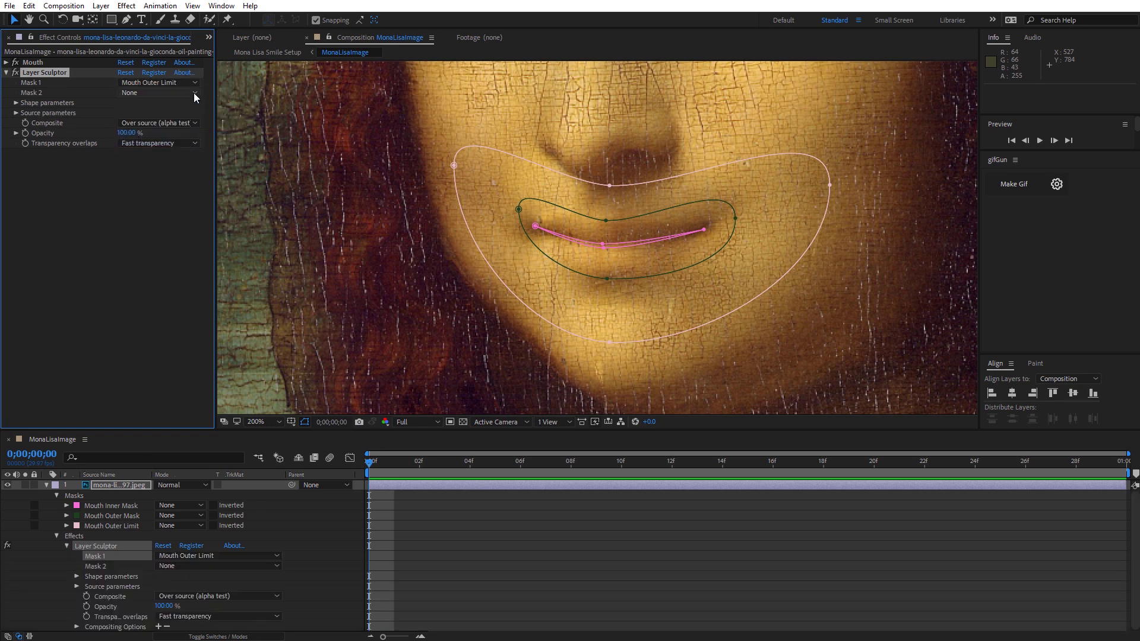
left_click(194, 93)
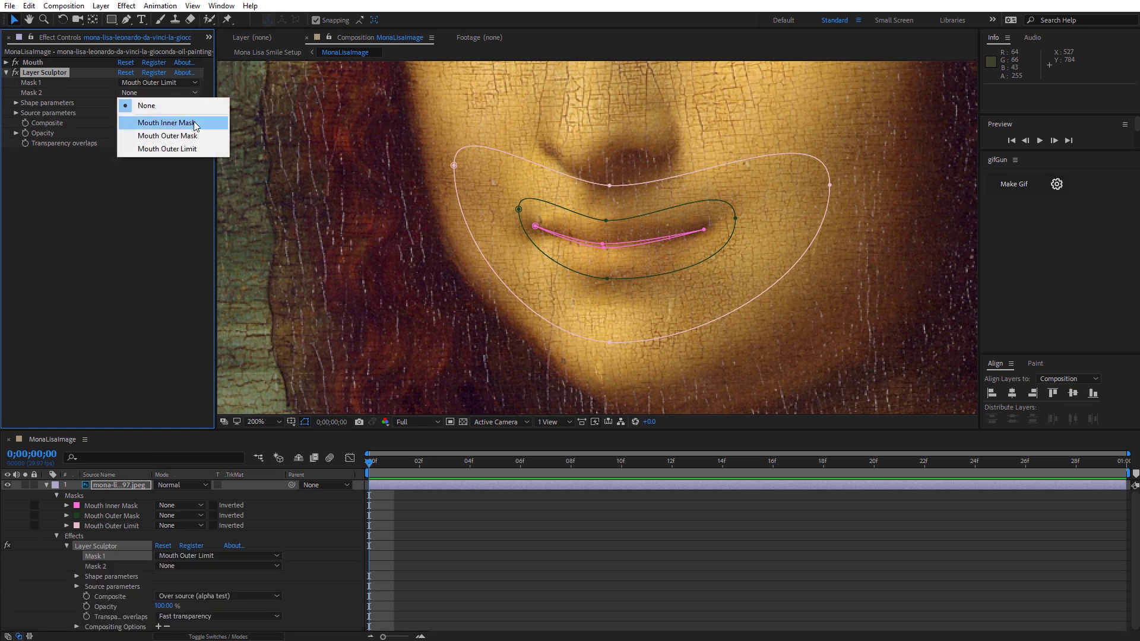
left_click(190, 135)
left_click(196, 102)
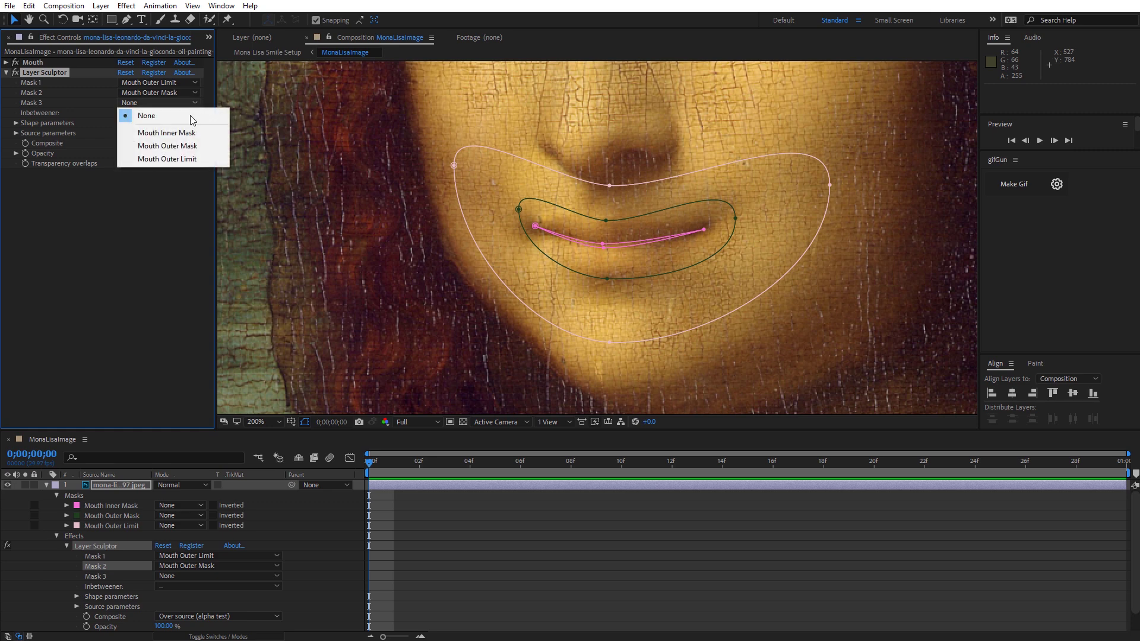
left_click(185, 133)
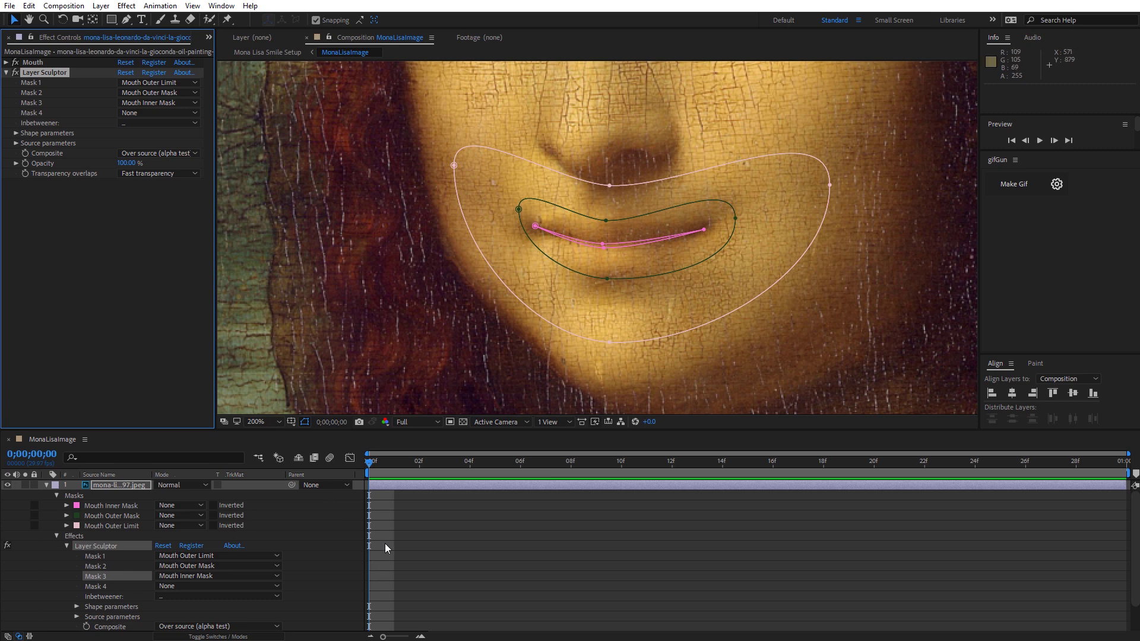
At frame 6, set Mask Path keyframes on Mouth Inner Mask and Mouth Outer Mask
left_click_drag(372, 465, 520, 463)
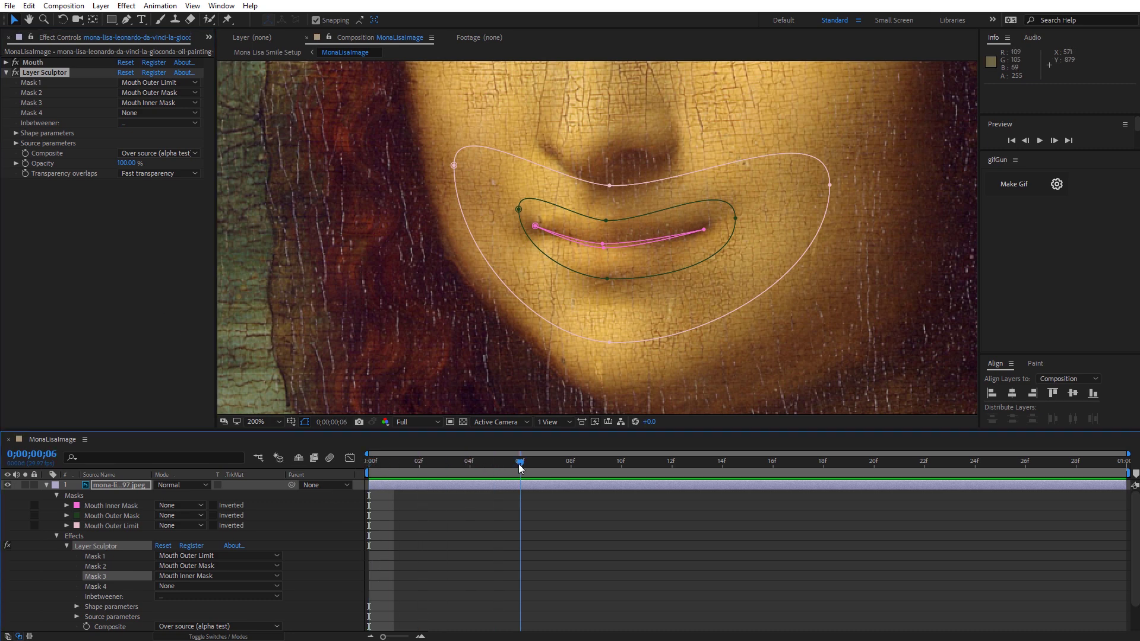
left_click(130, 483)
key("m")
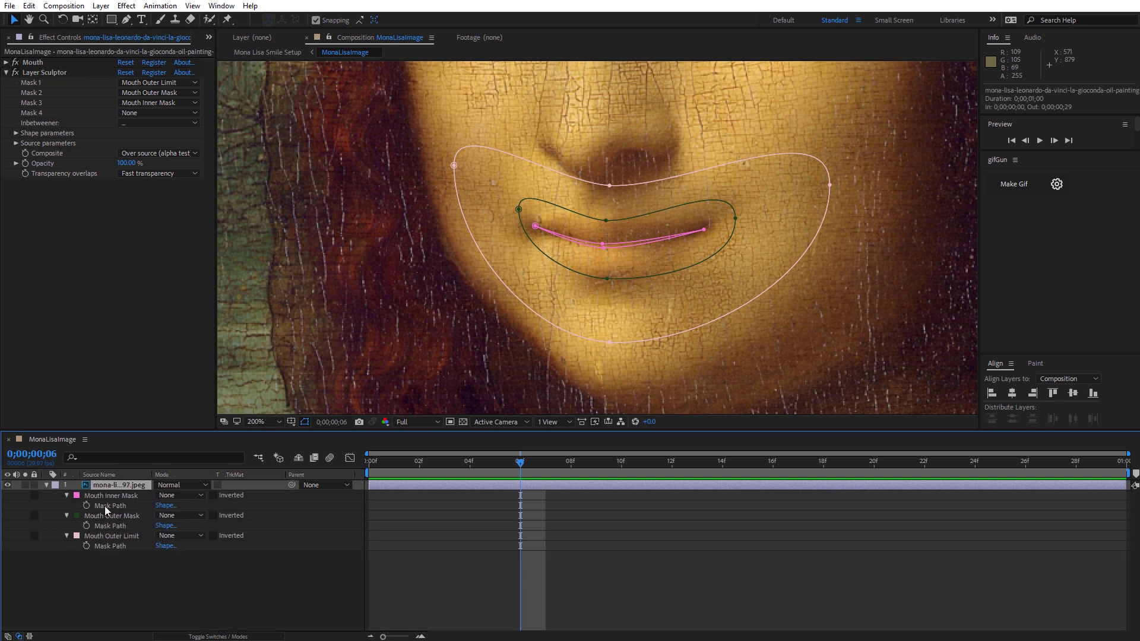
left_click(87, 505)
left_click(86, 526)
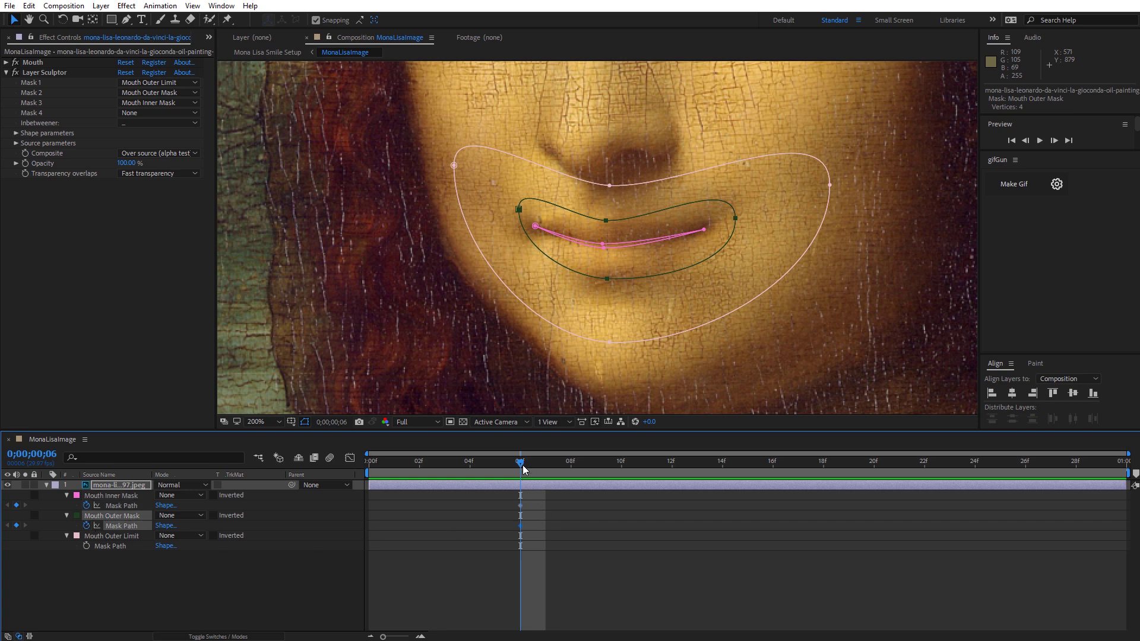
At frame 12, drag the mouth masks' corners upward into a smile
left_click_drag(560, 462, 673, 472)
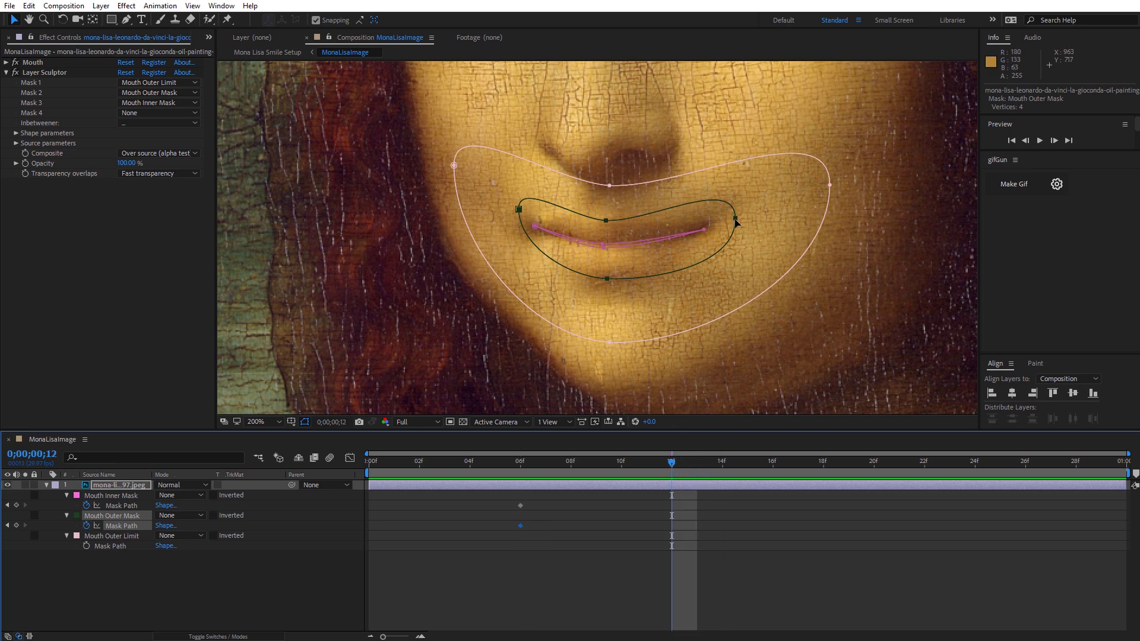
left_click_drag(736, 222, 746, 223)
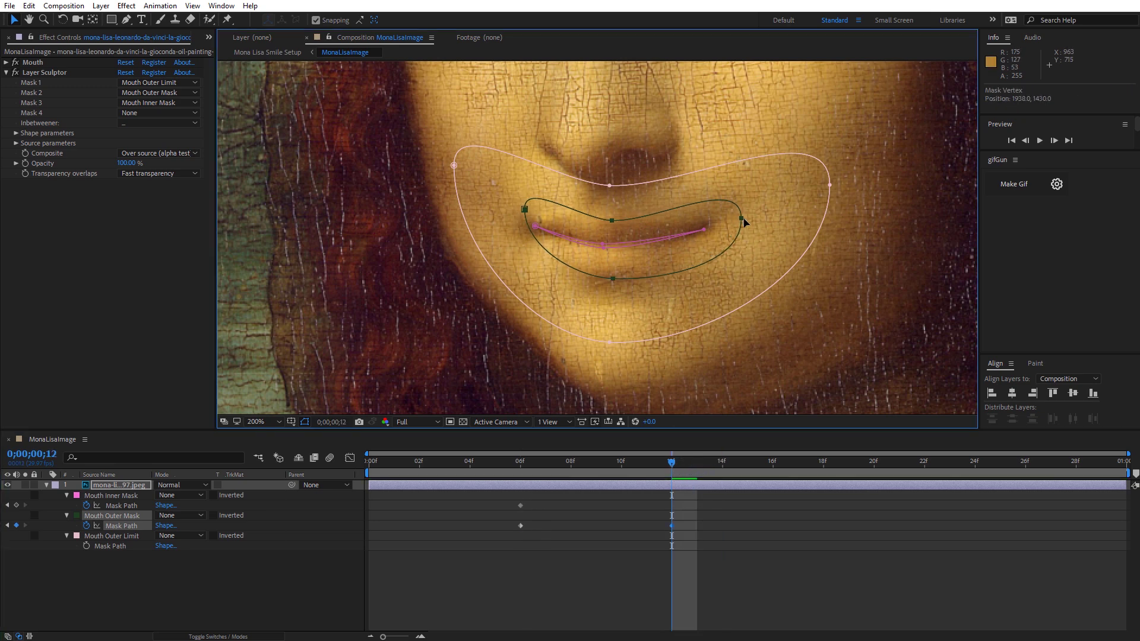
key("ctrl+z")
key("ctrl+z")
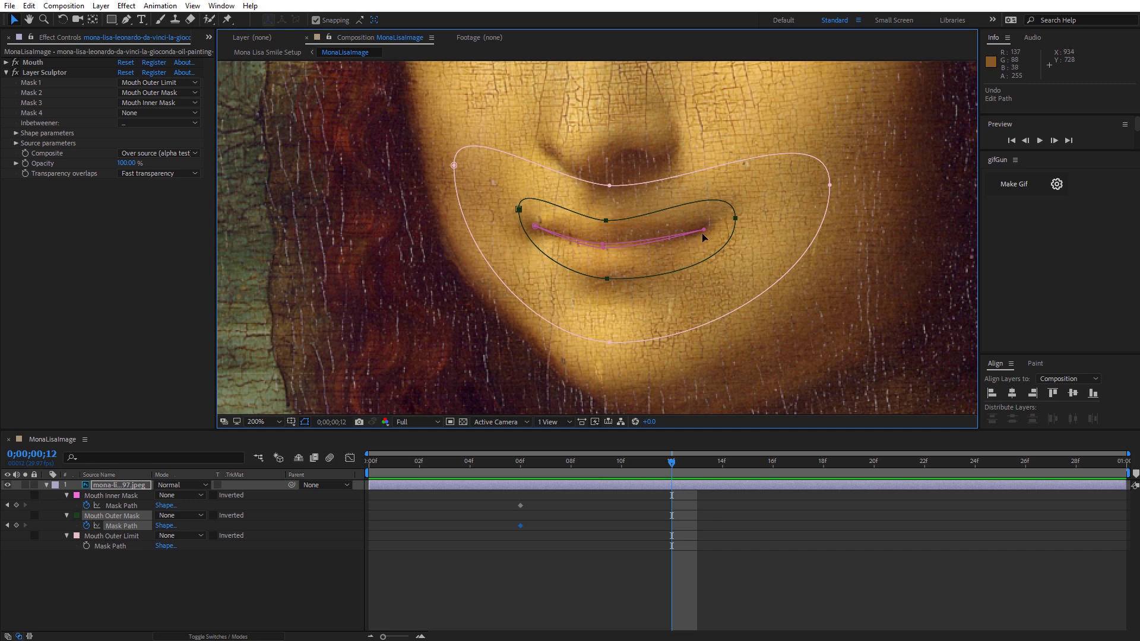
left_click_drag(704, 231, 773, 209)
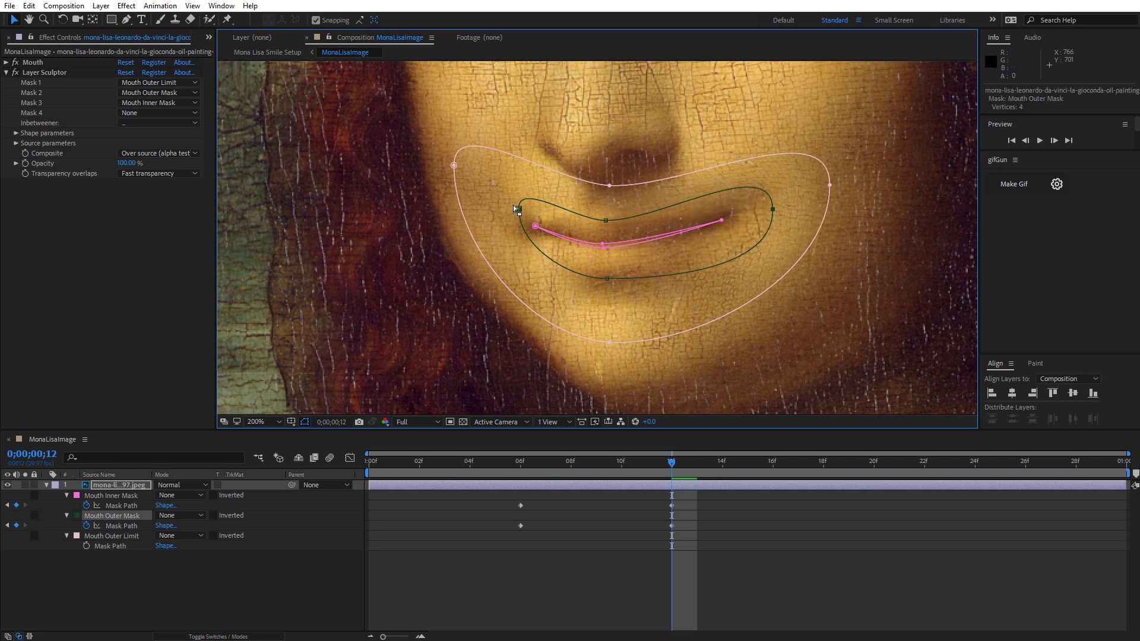
left_click_drag(519, 209, 486, 196)
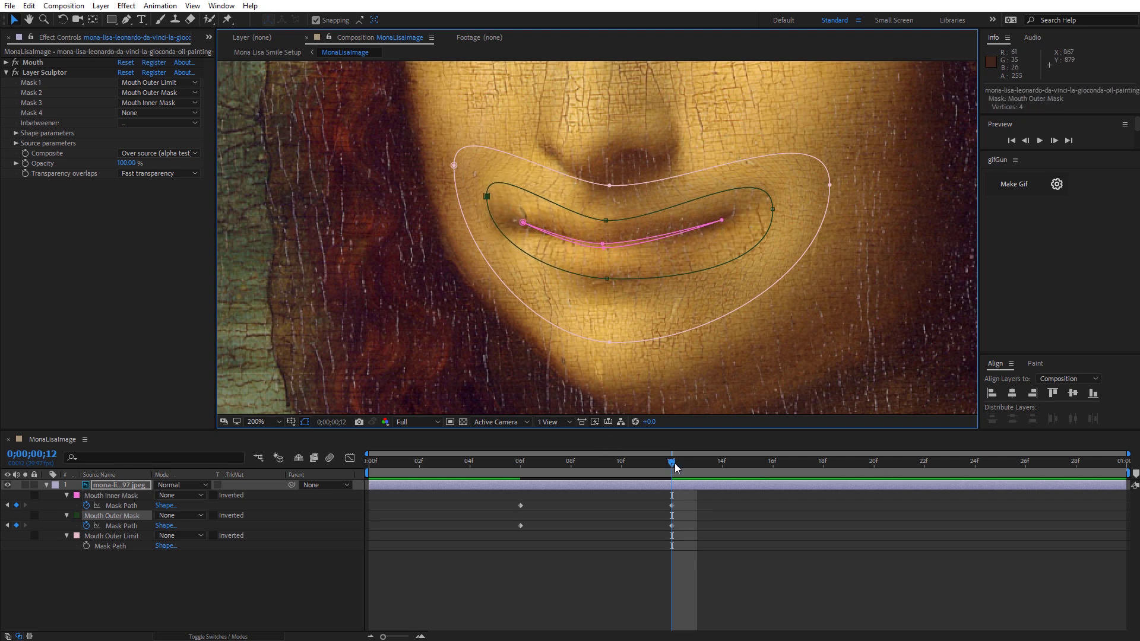
Return to frame 0 and preview the smile animation
left_click_drag(674, 463, 367, 466)
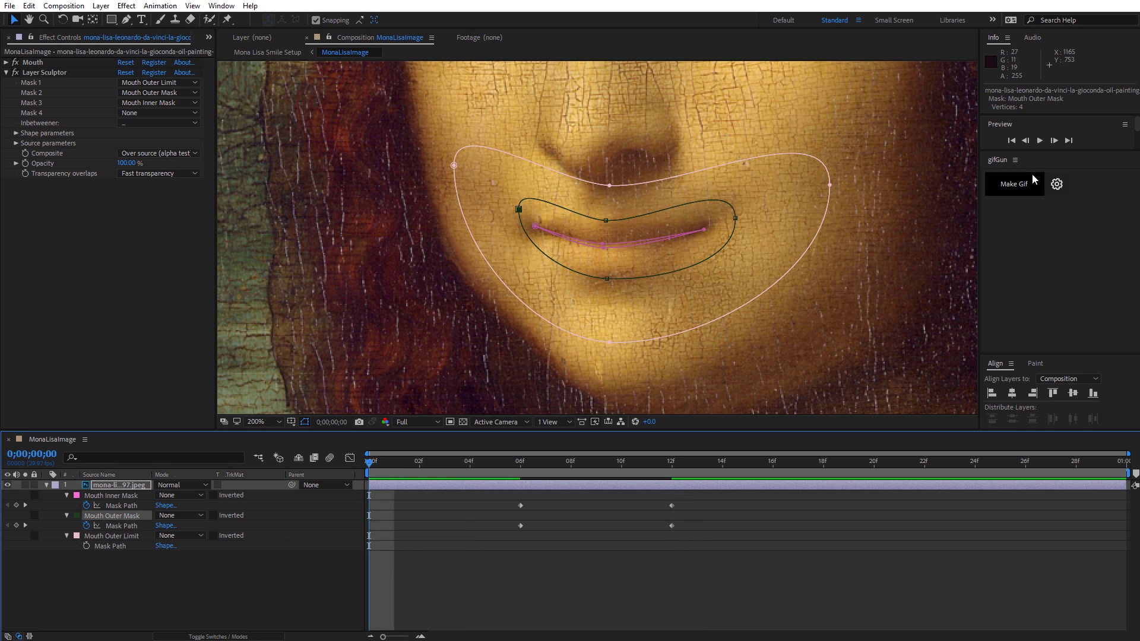
left_click(1039, 140)
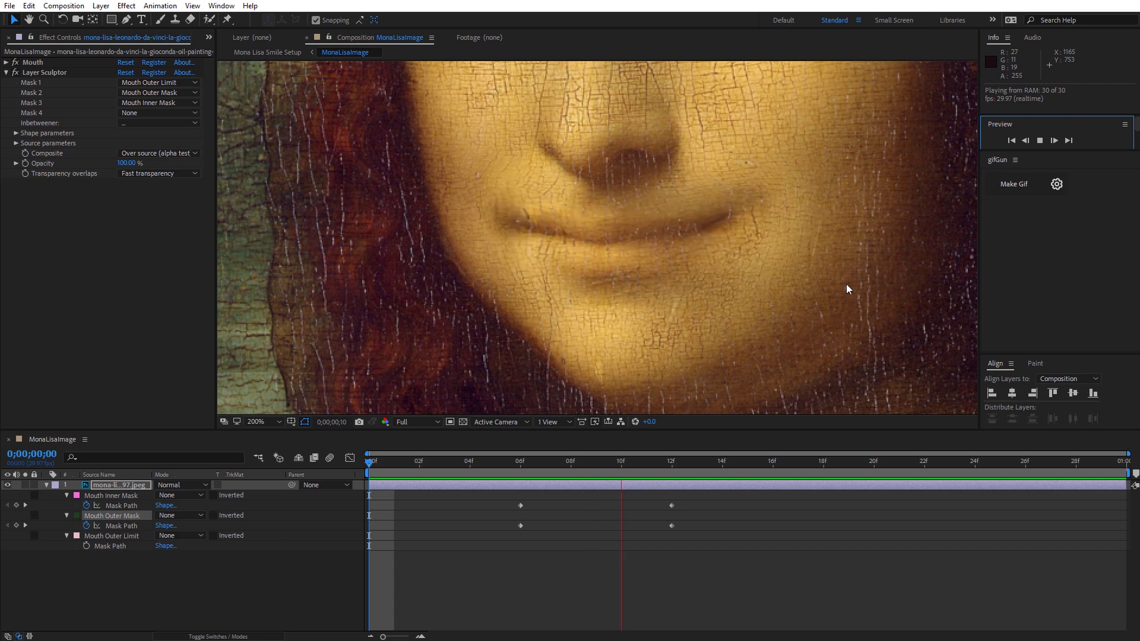
left_click(1040, 140)
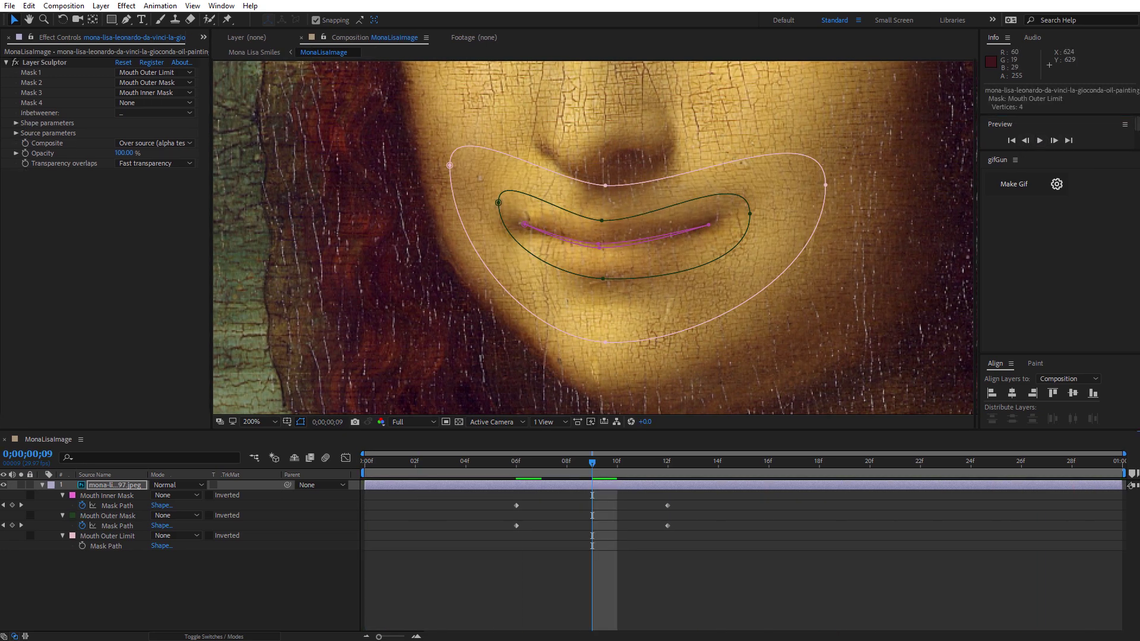
key("space")
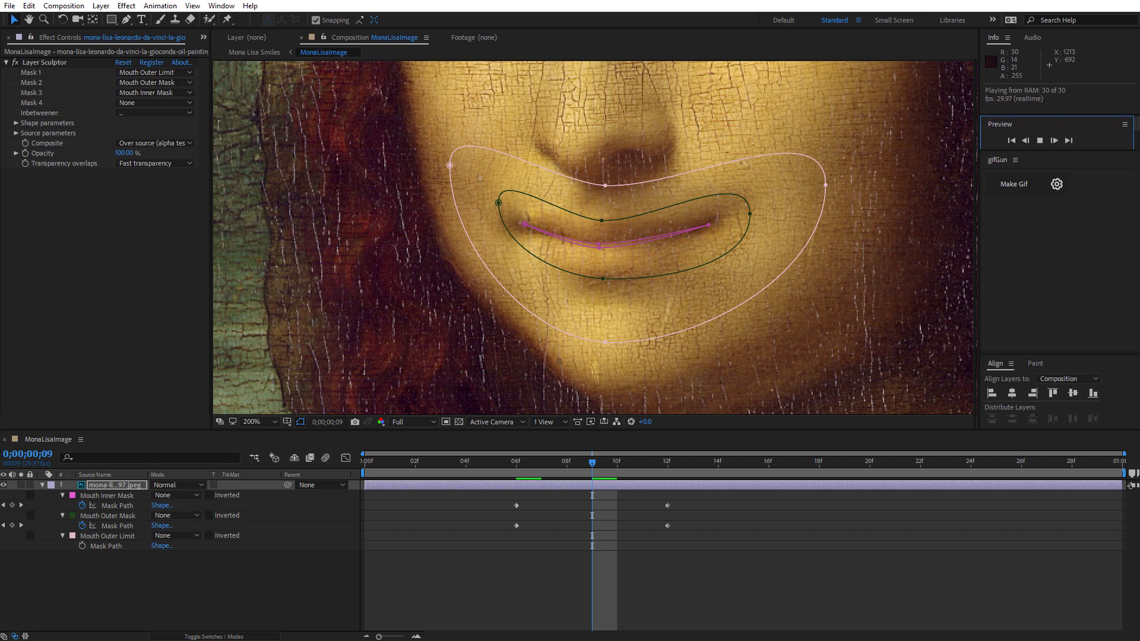
Stop the preview and expand Layer Sculptor's Shape parameters
key("space")
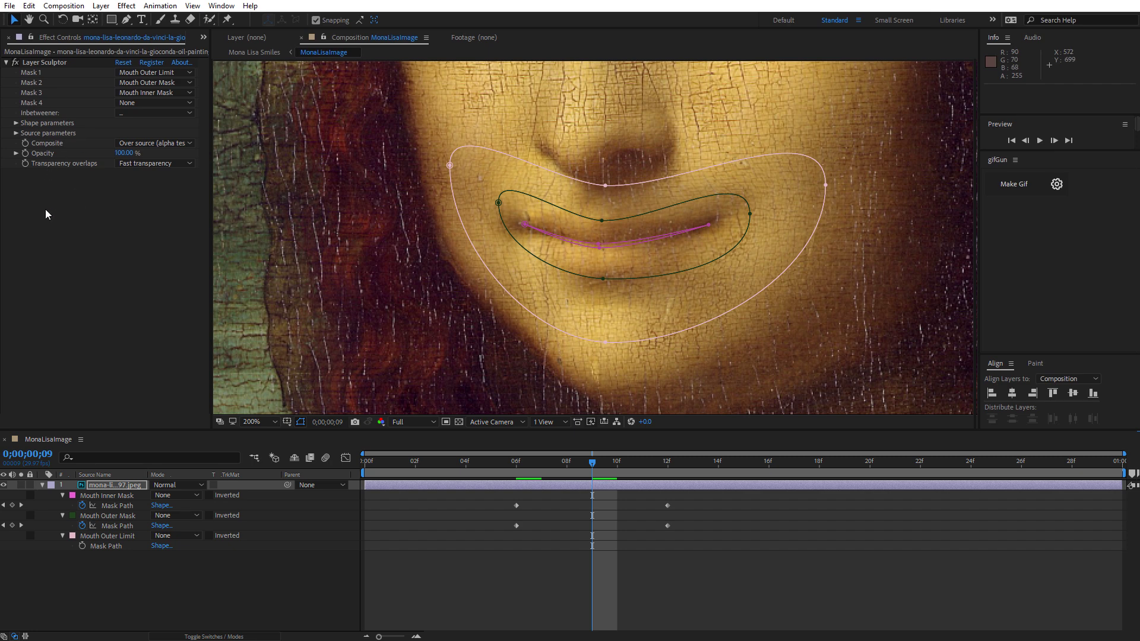
left_click(15, 123)
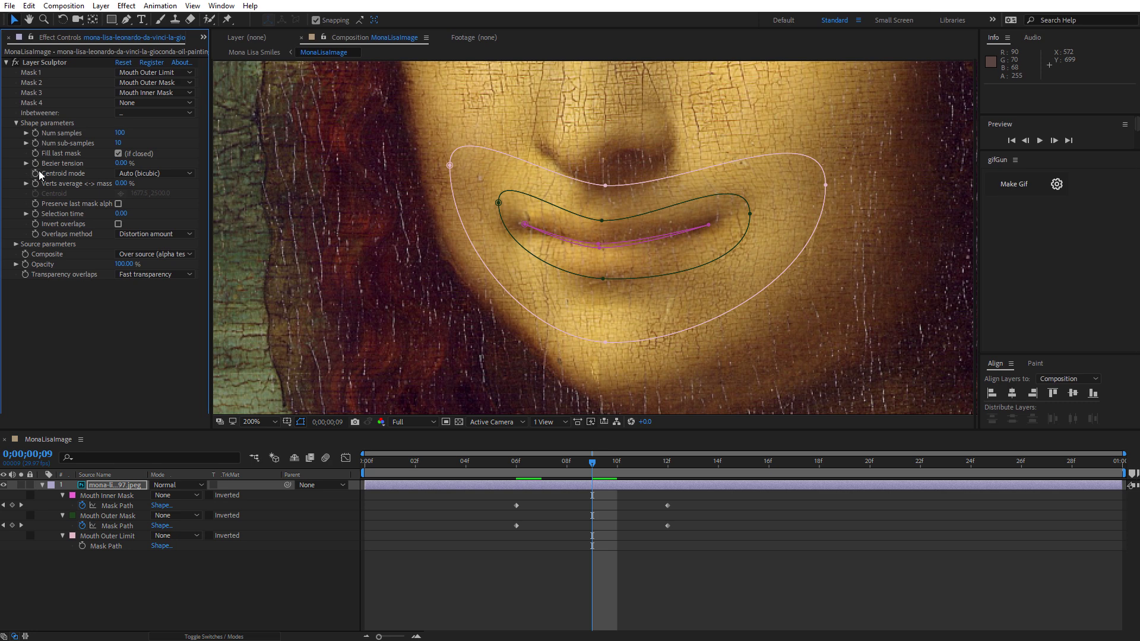
left_click(47, 179)
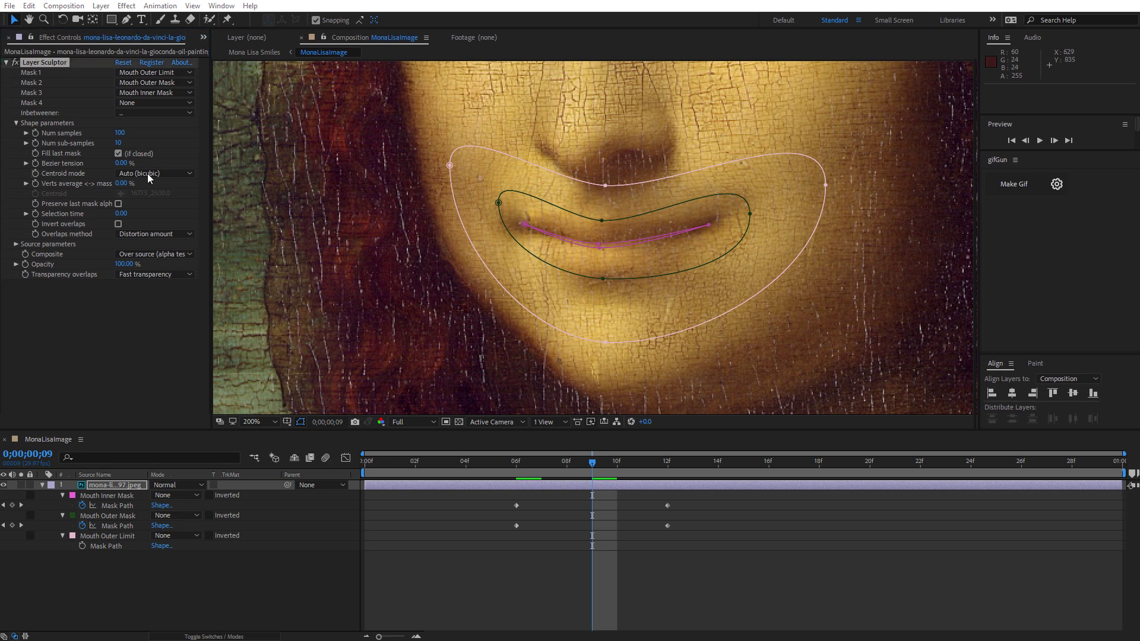
left_click(191, 176)
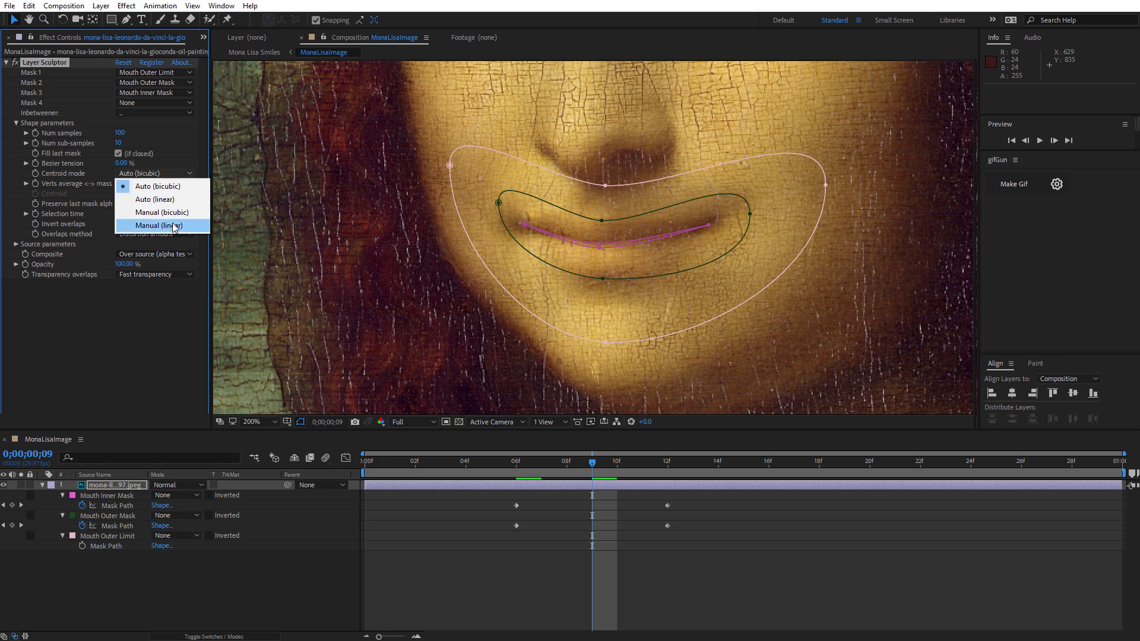
left_click(189, 186)
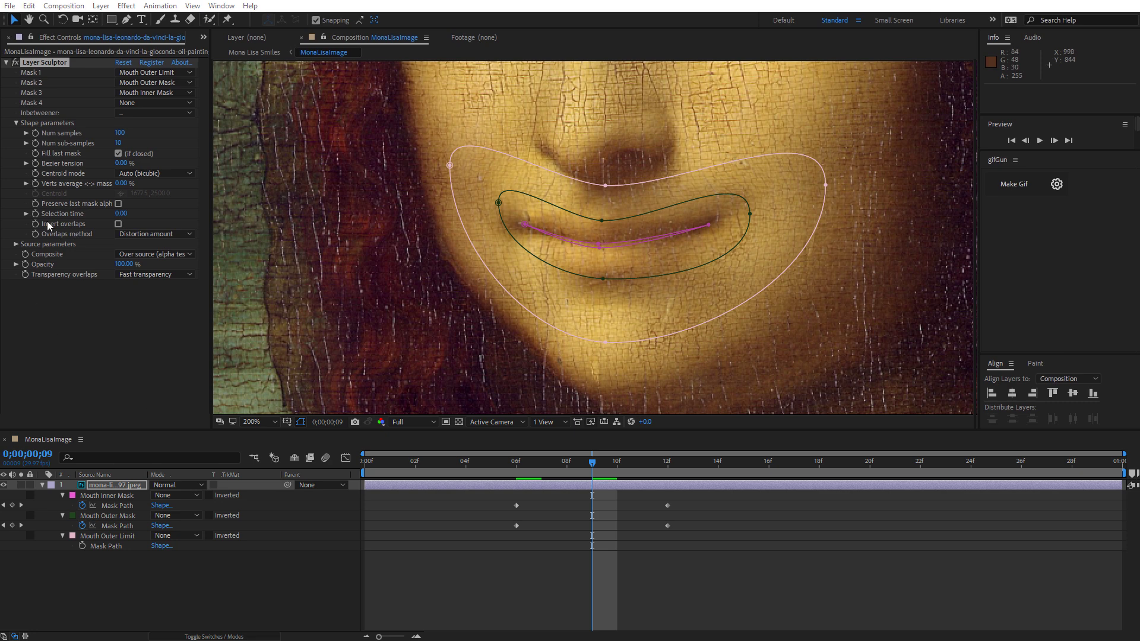
In Layer Sculptor's Source parameters, keep Source at None and set Composite to Over original
left_click(15, 244)
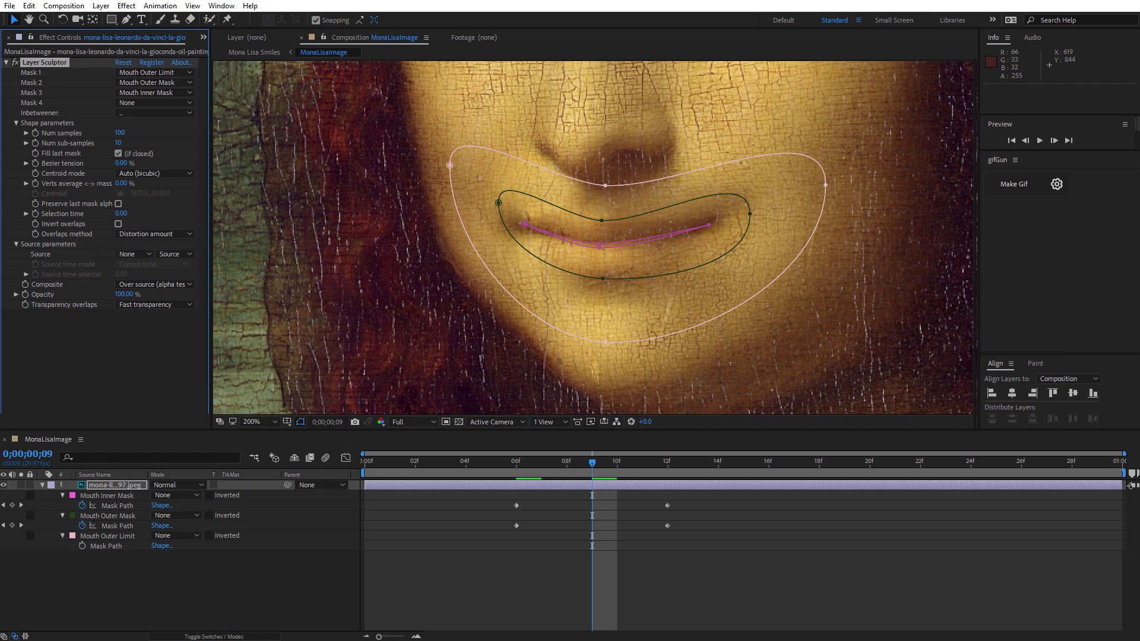
left_click(149, 255)
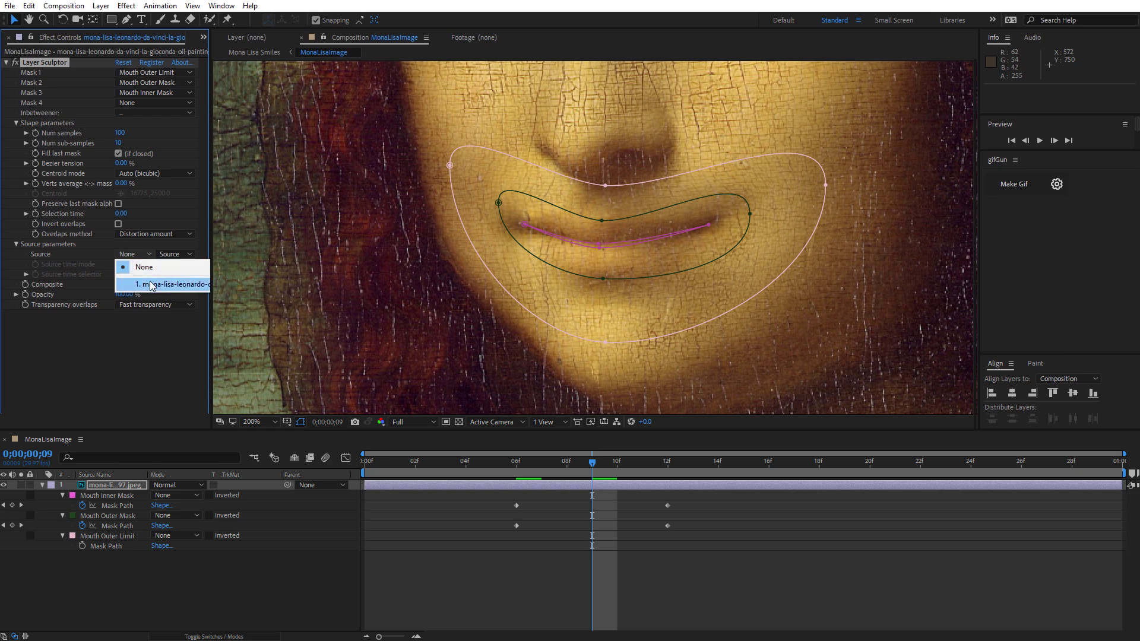
left_click(144, 267)
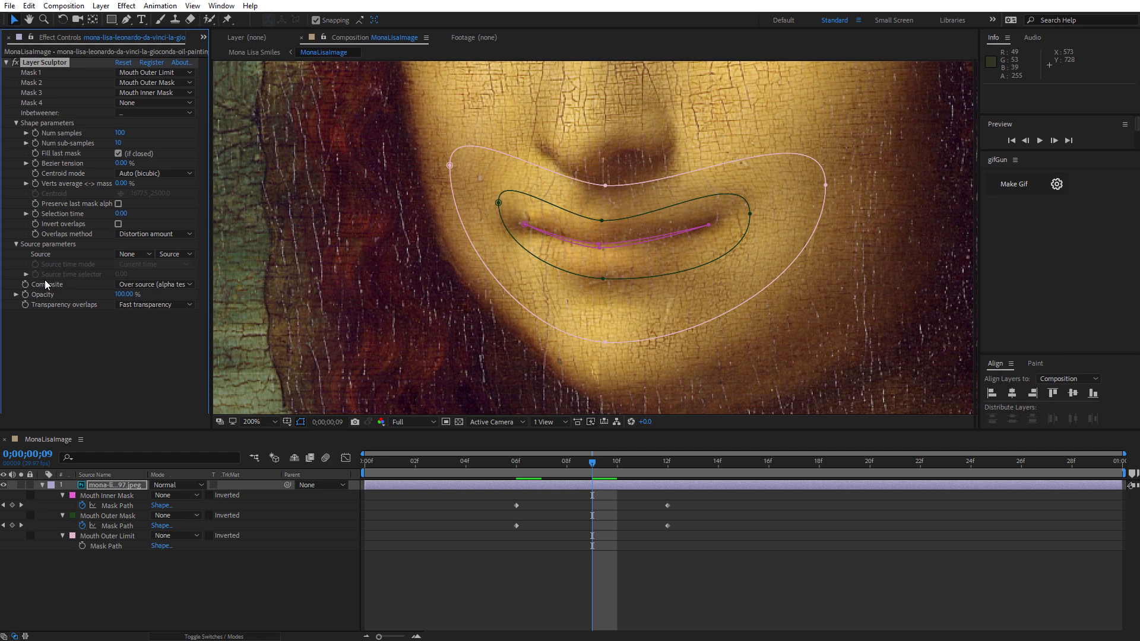
left_click(190, 286)
left_click(158, 311)
Pan to the left eye and trace a three-point mask along the top of the eye
key("h")
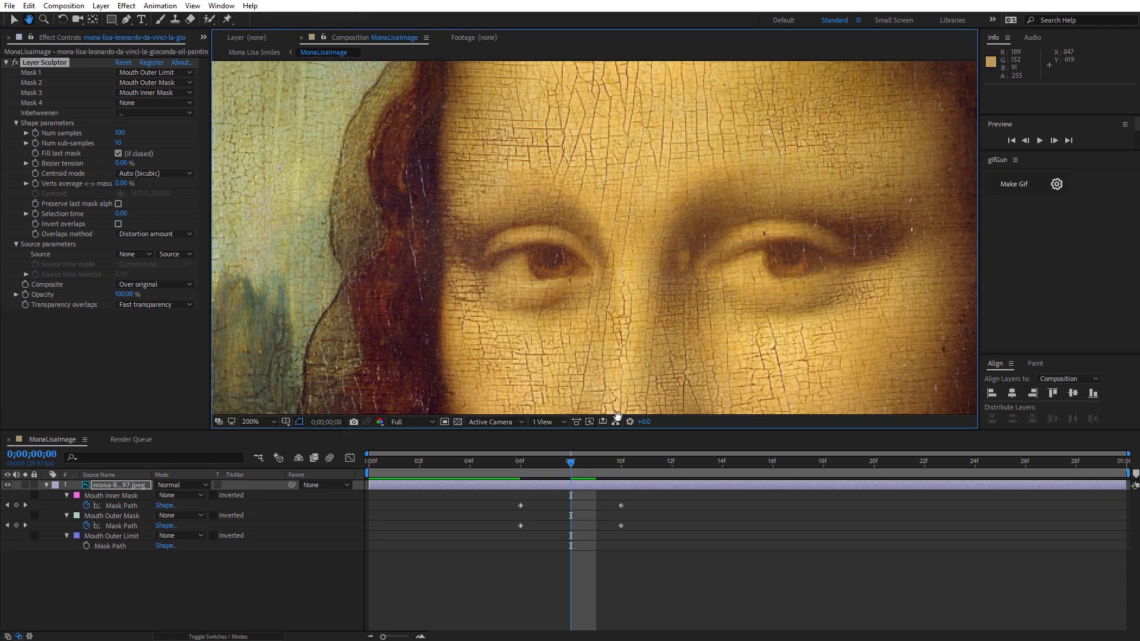
left_click_drag(607, 354, 551, 354)
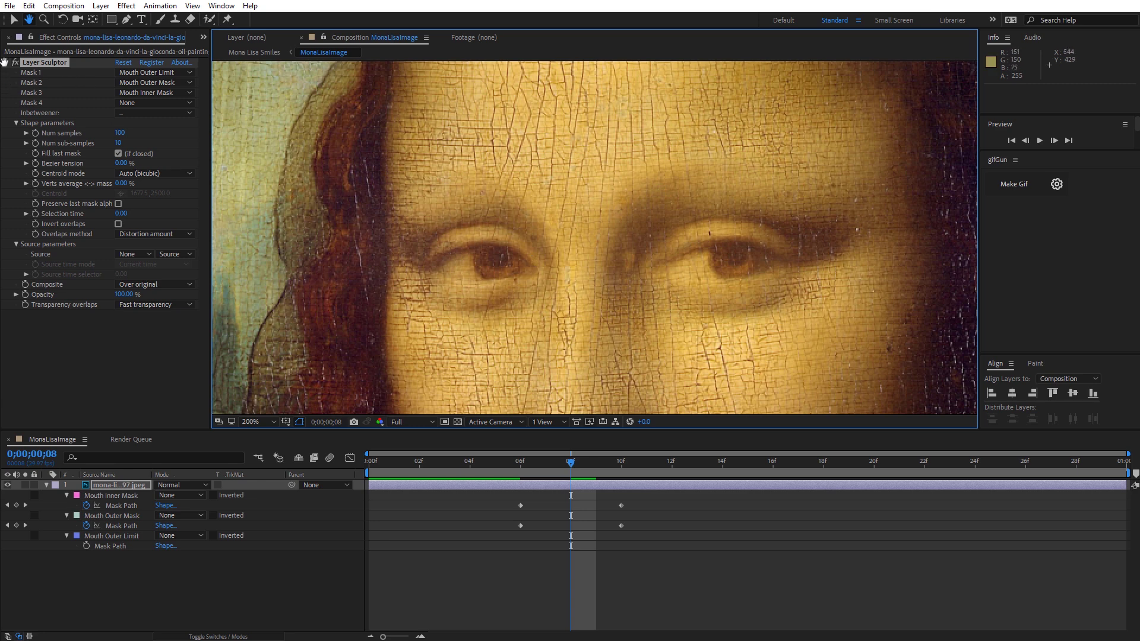
key("v")
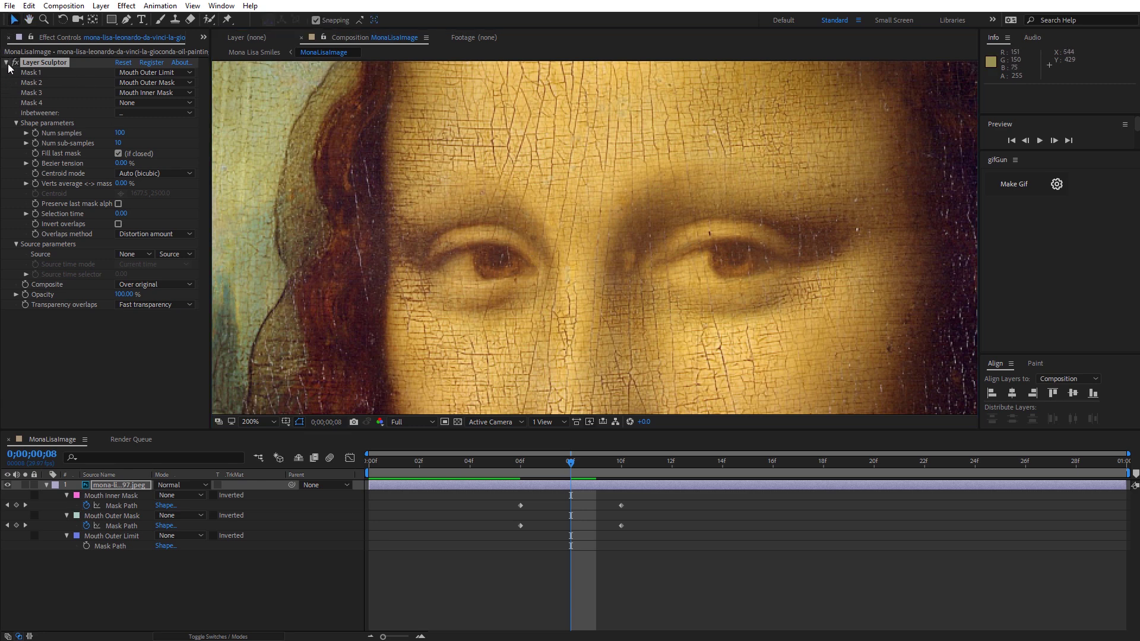
left_click(6, 63)
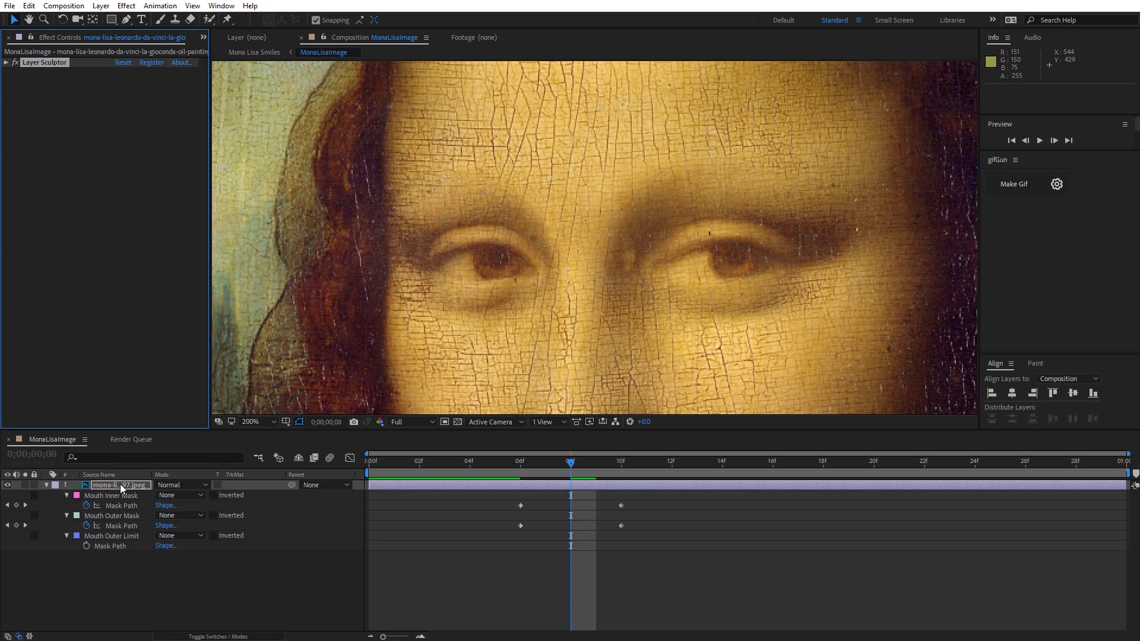
left_click(122, 485)
left_click(127, 20)
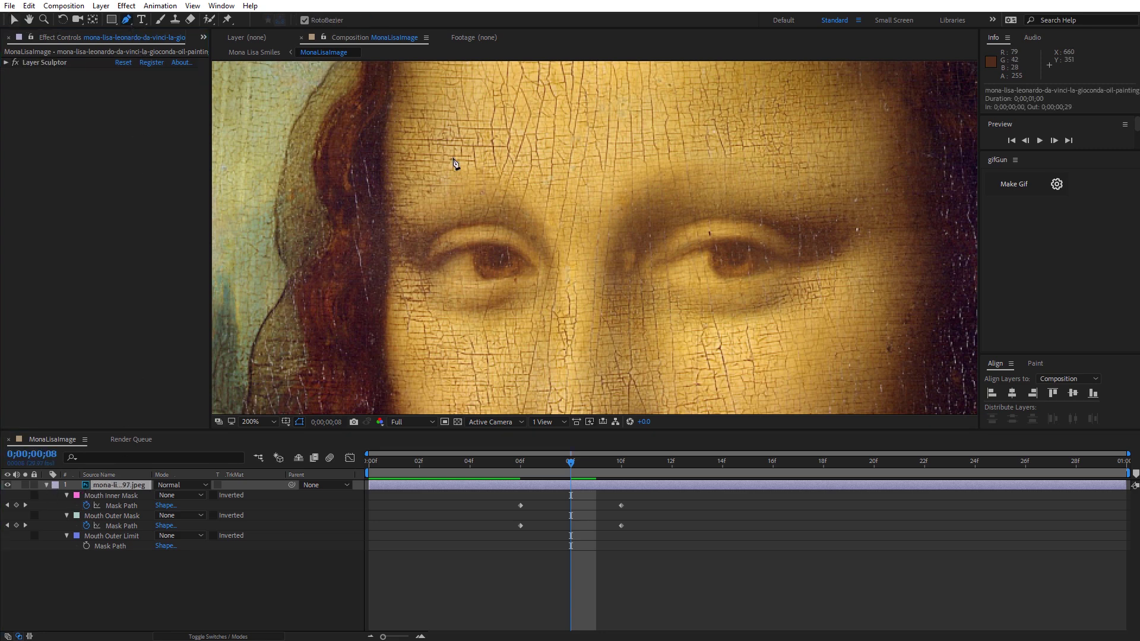
left_click(433, 268)
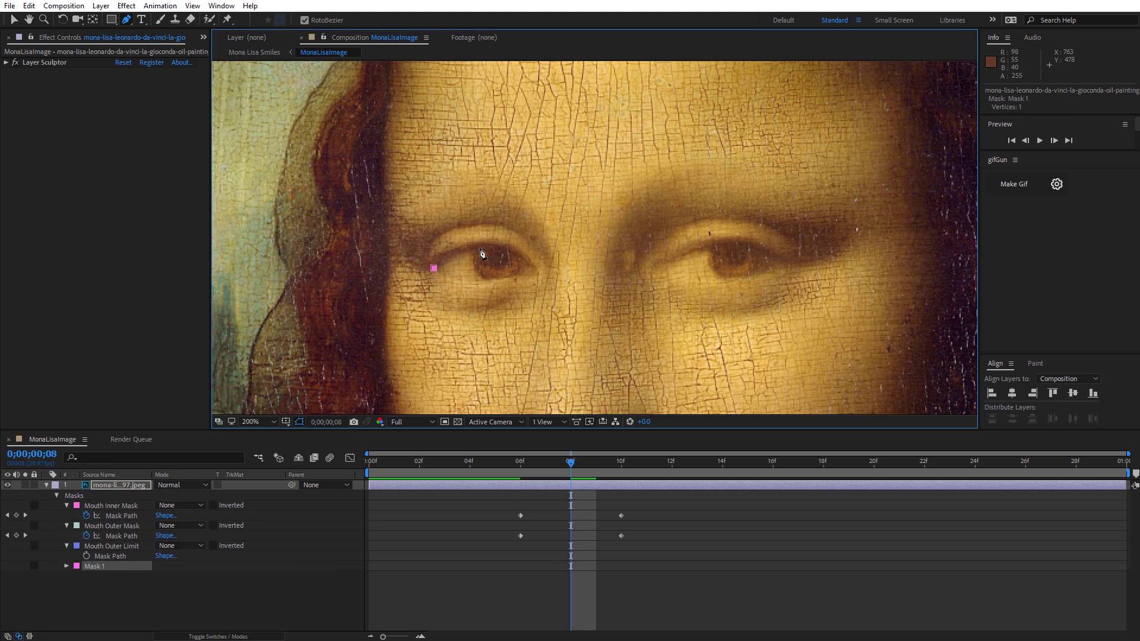
left_click(482, 244)
left_click(535, 271)
Add two higher three-point arc masks over the eyelid and along the left eyebrow
left_click(419, 254)
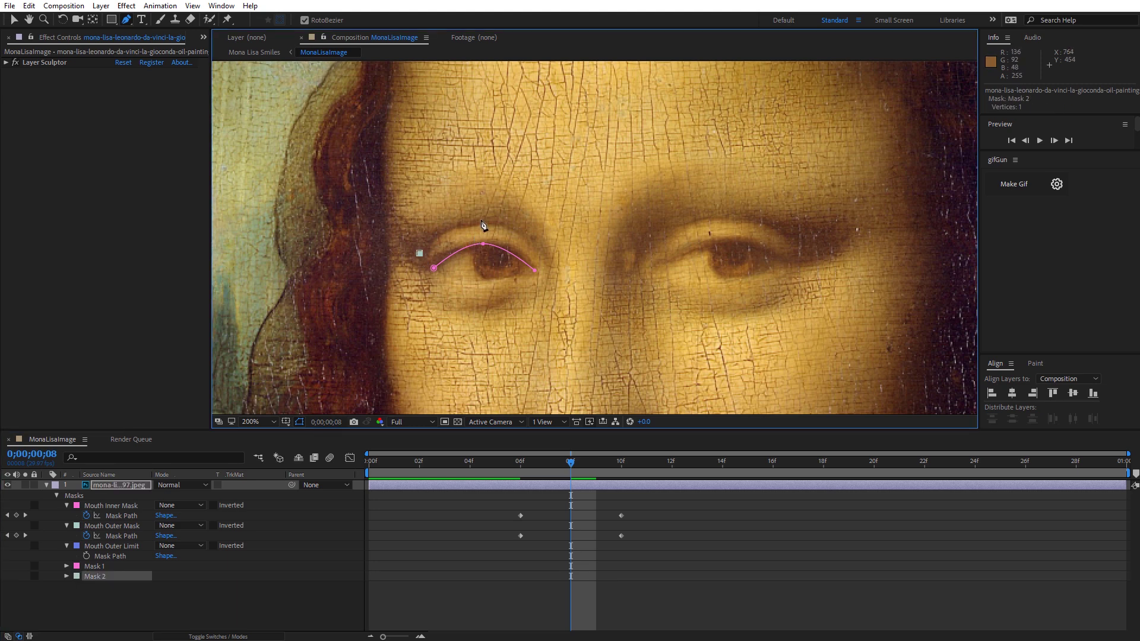
left_click(481, 222)
left_click(543, 250)
left_click(131, 484)
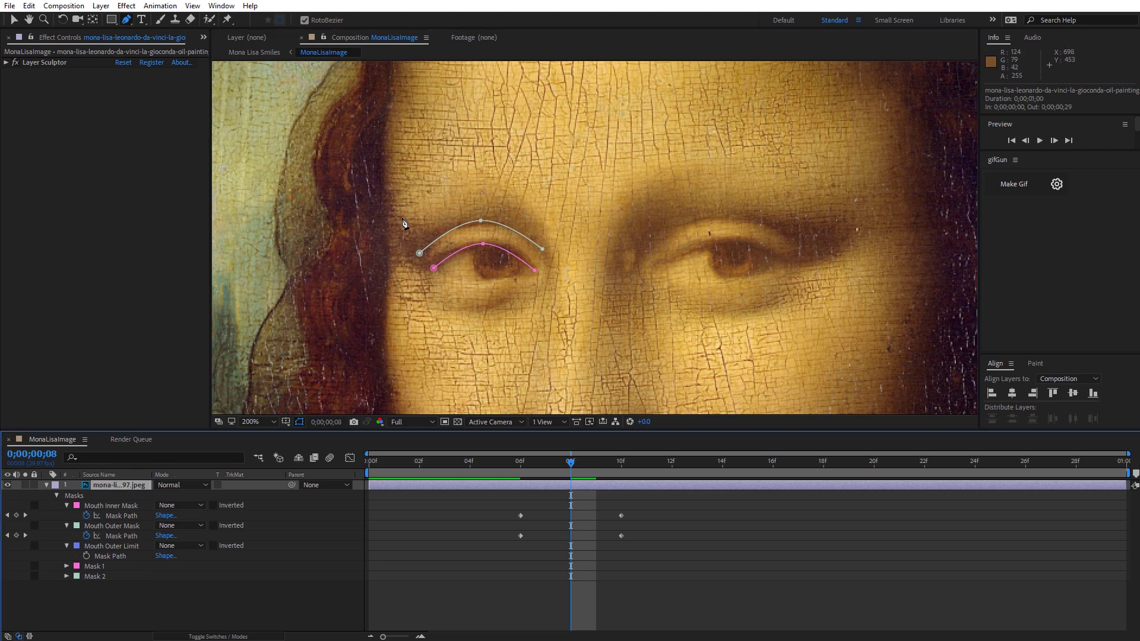
left_click(396, 205)
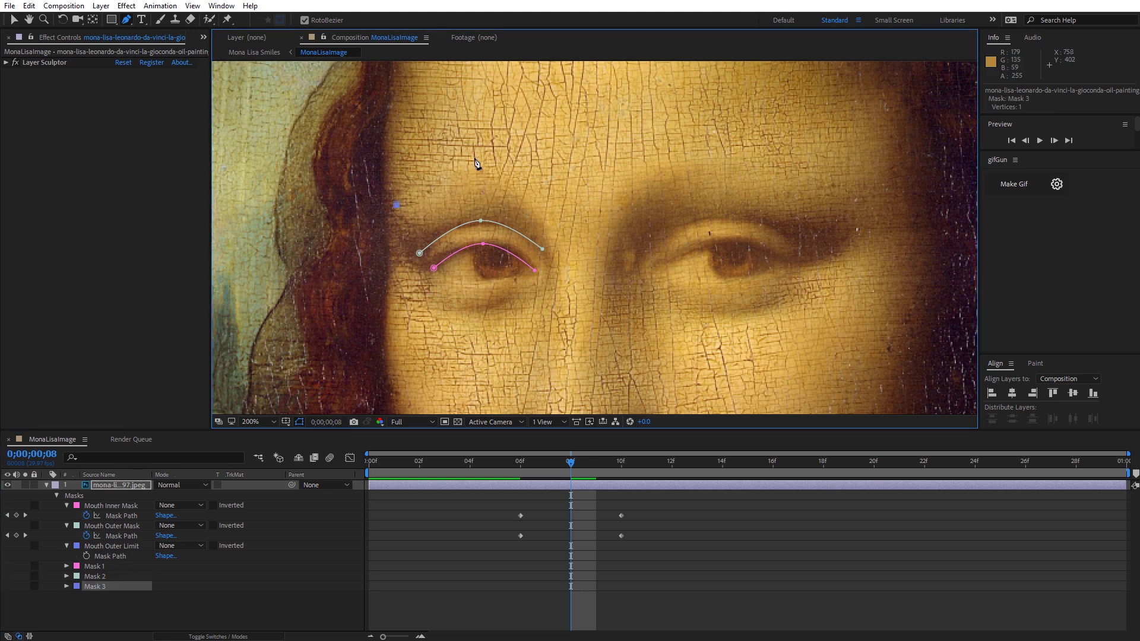
left_click(482, 158)
left_click(565, 217)
Draw three-point masks along the lower eyelid and just below the eye
left_click(134, 482)
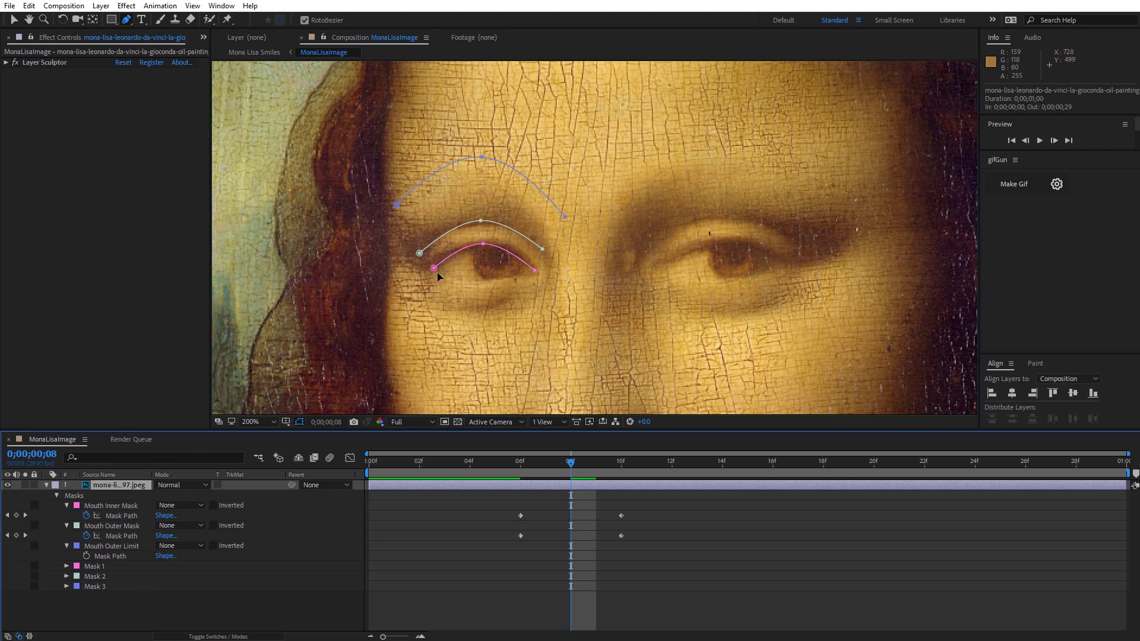
left_click(126, 23)
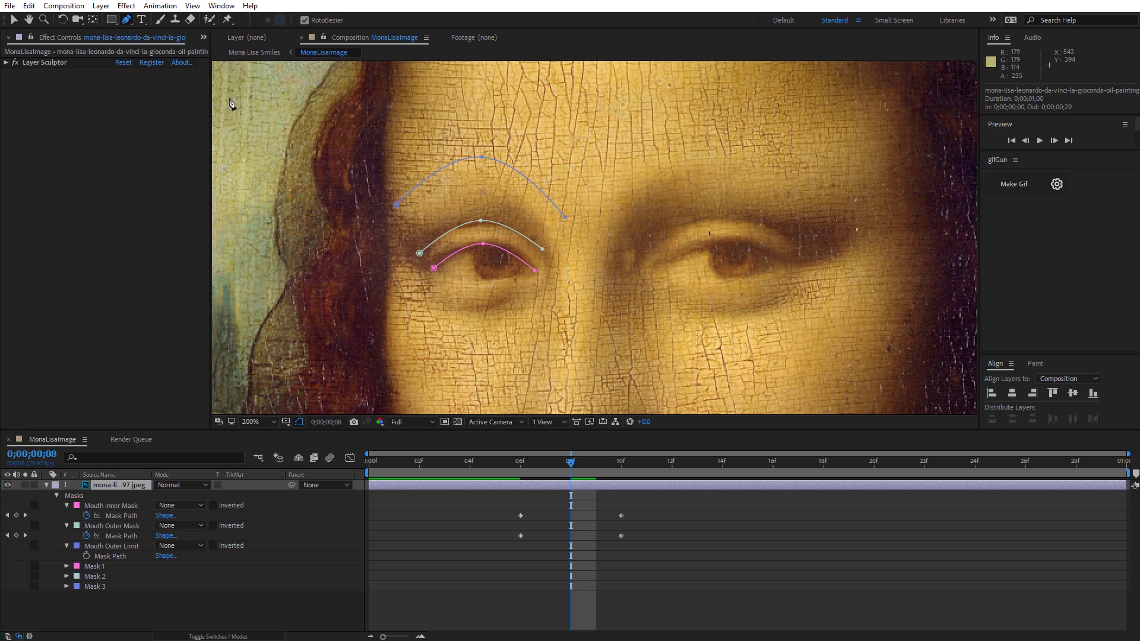
left_click(434, 276)
left_click(484, 286)
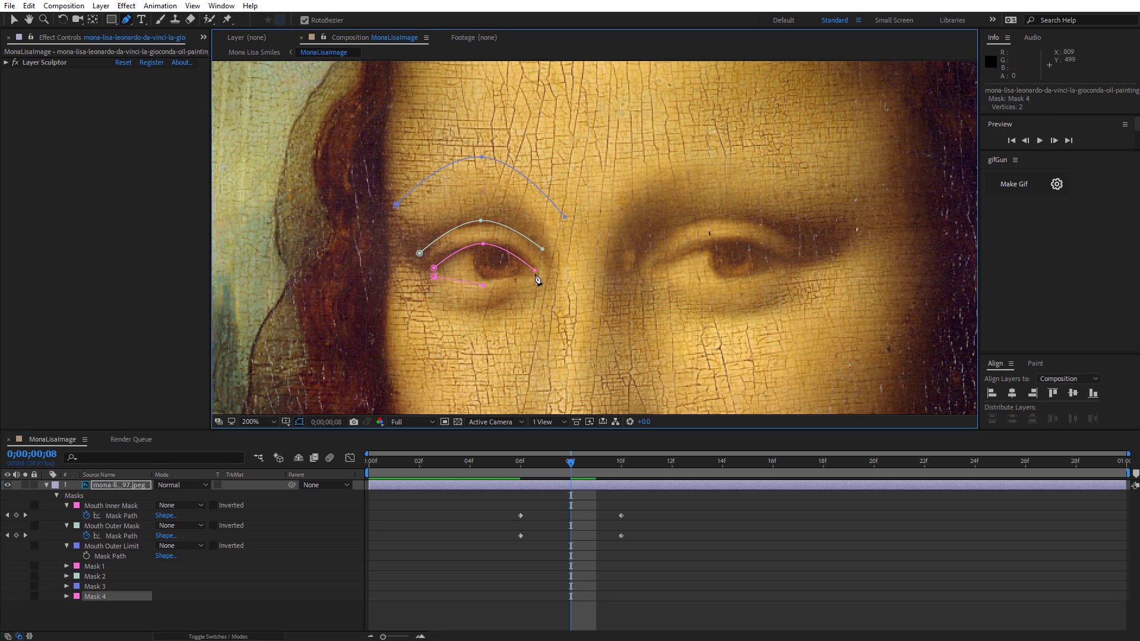
left_click(536, 276)
left_click(403, 301)
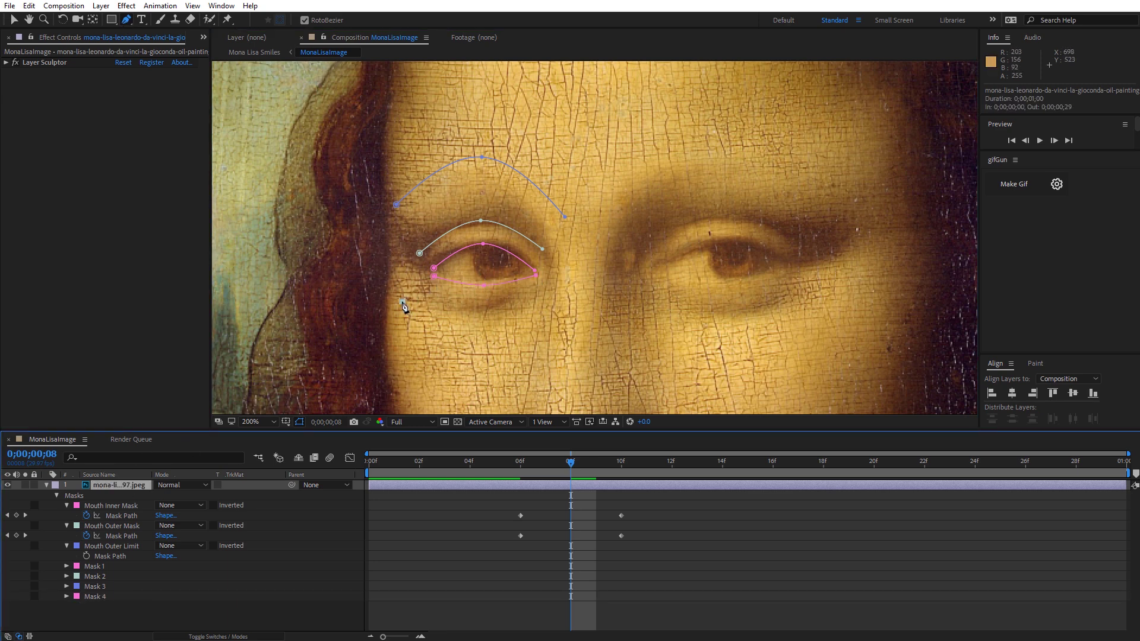
left_click(485, 342)
left_click(565, 298)
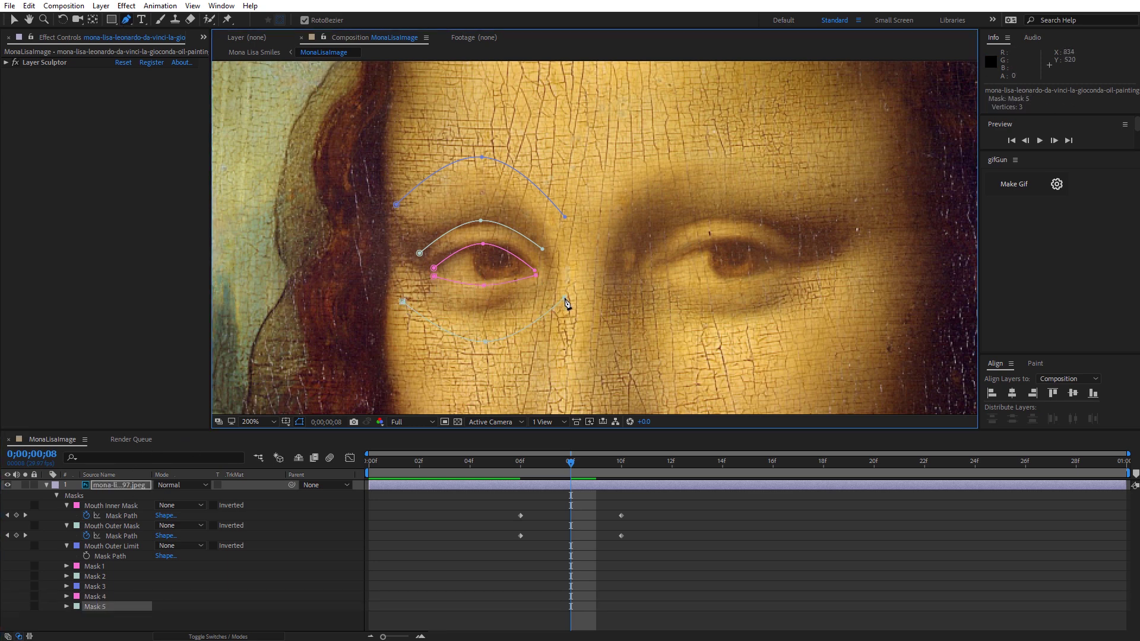
Rename Masks 1–3 to Eye Lid Bottom, Eye Lid Top and Eye Upper Limit
left_click(142, 488)
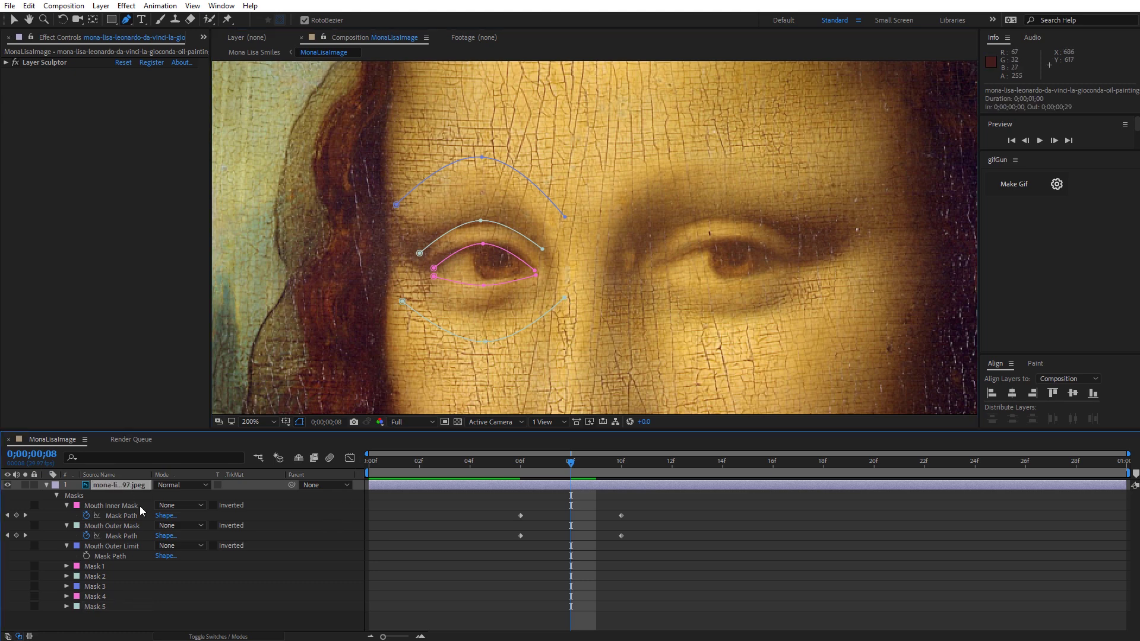
left_click(104, 565)
right_click(227, 565)
key("Escape")
key("Return")
type("Eye")
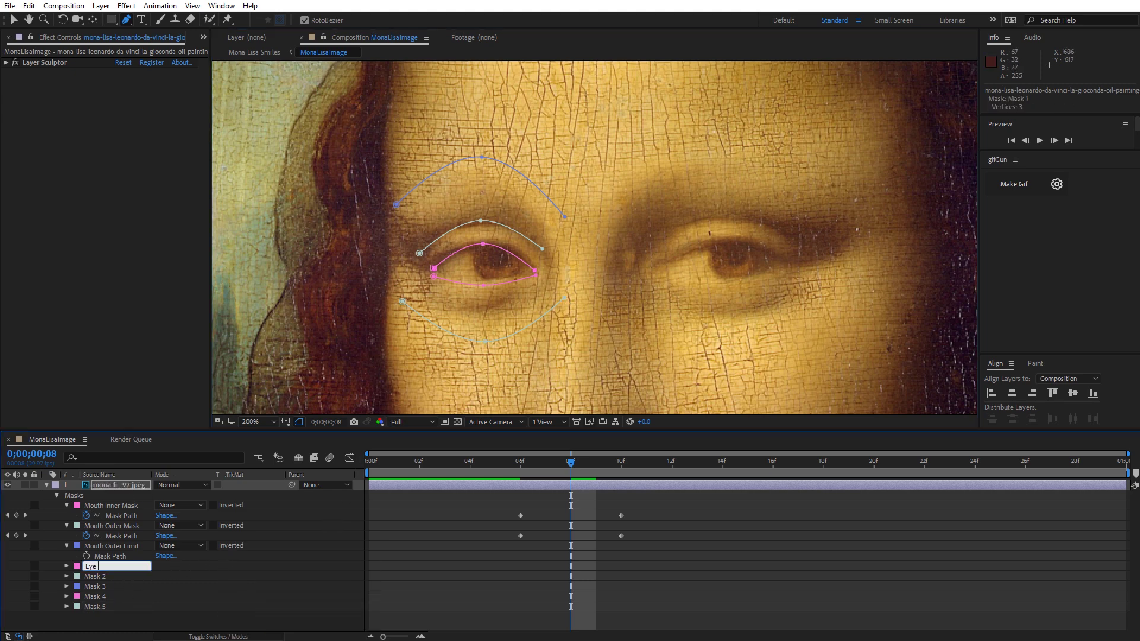
type(" Lid Bottom")
left_click(98, 577)
key("Return")
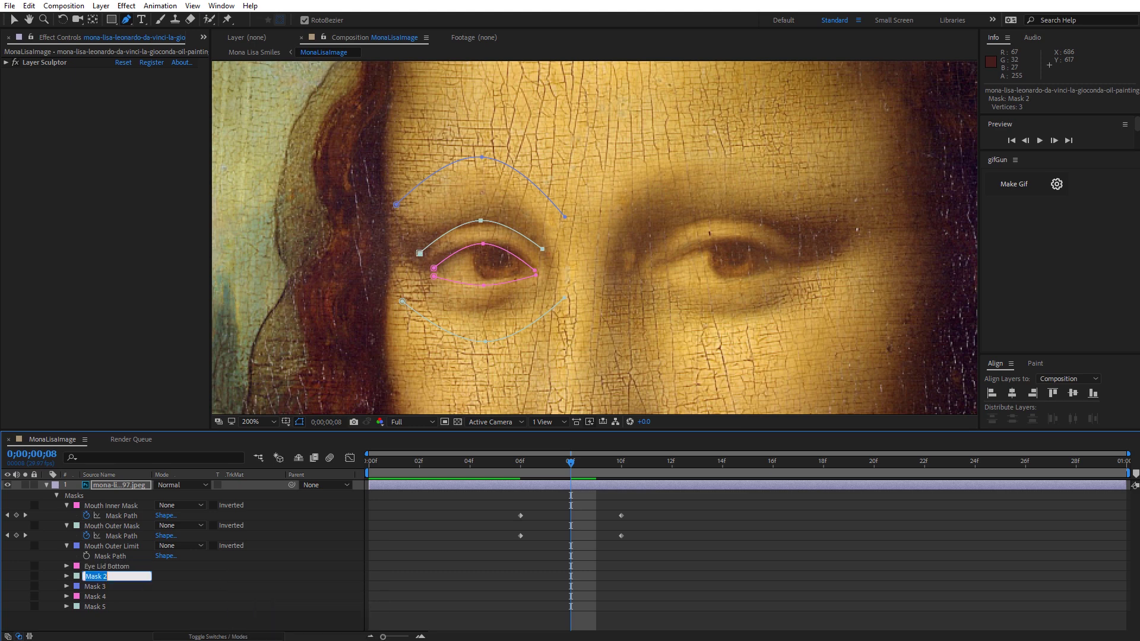
type("Eye Lid Top")
key("Return")
right_click(229, 586)
key("Escape")
key("Return")
type("Eye Upper Limit")
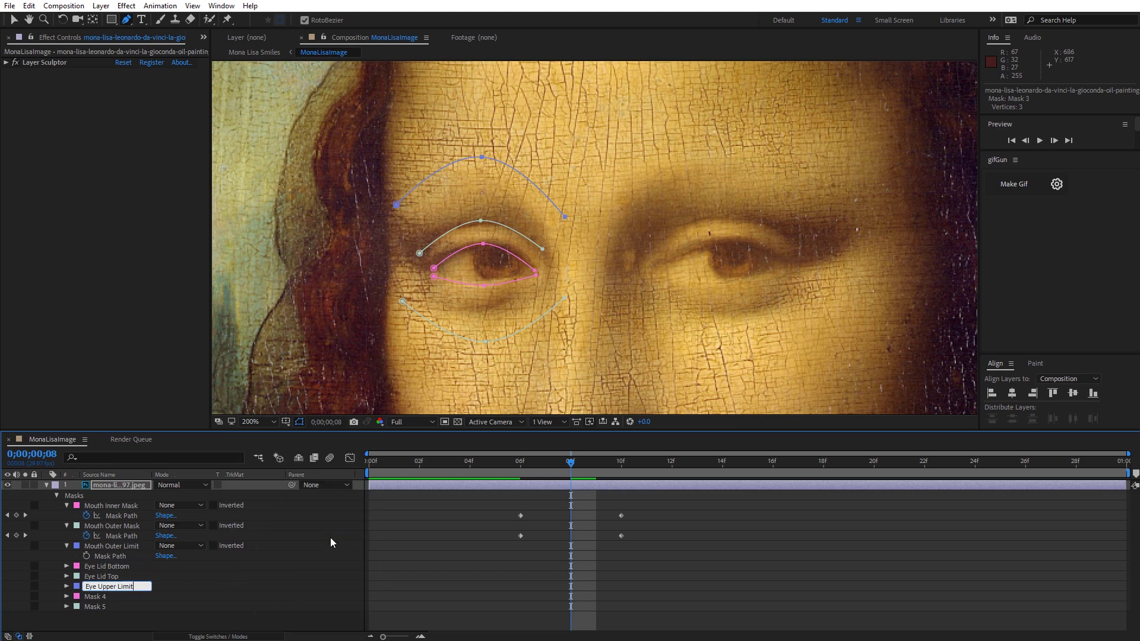
key("Return")
left_click(108, 597)
Rename Masks 4 and 5 to Eye Bottom Lid Top and Eye Bottom Limit
right_click(205, 596)
left_click(323, 536)
type("Eye Bottom Lid Top")
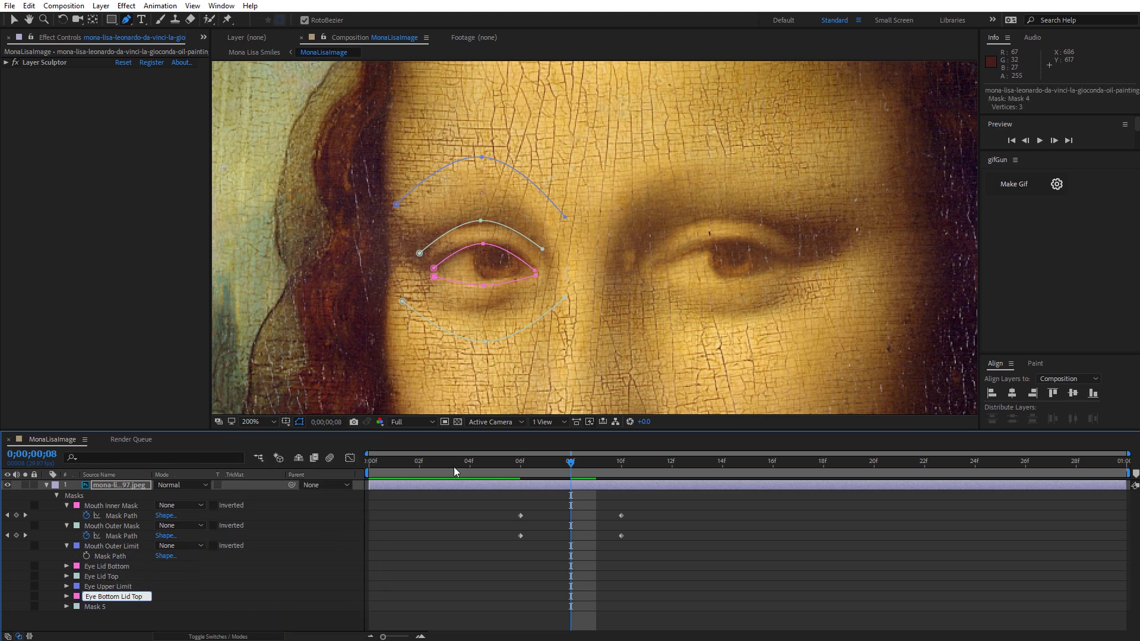
key("Return")
right_click(233, 606)
left_click(277, 548)
type("Eye Bottom Limit")
key("Return")
left_click(122, 566)
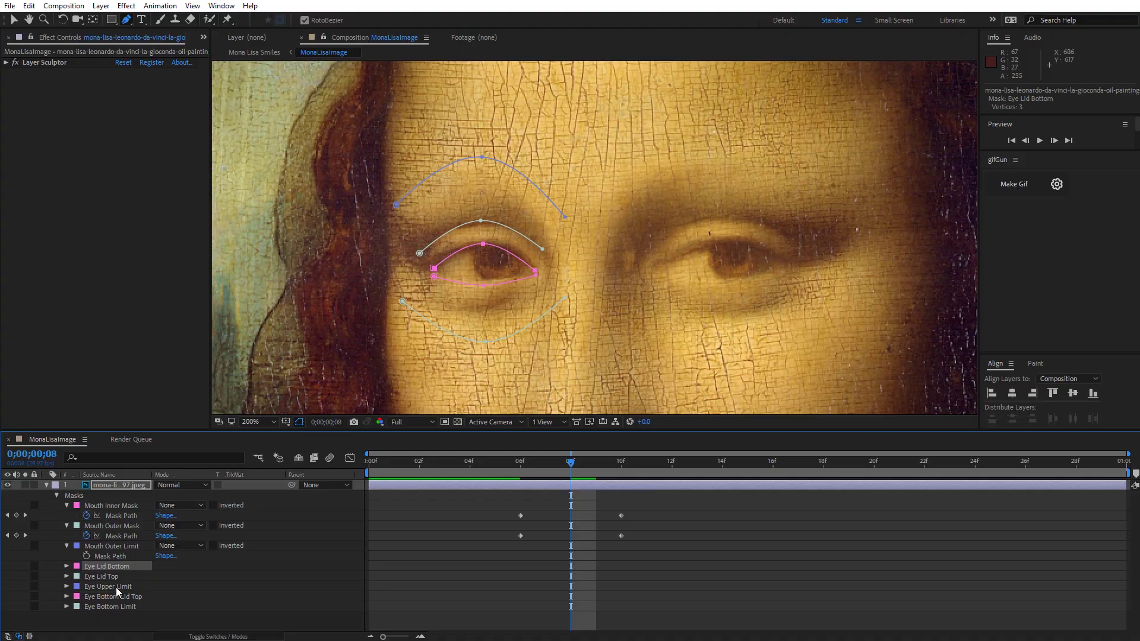
left_click(116, 606, "shift")
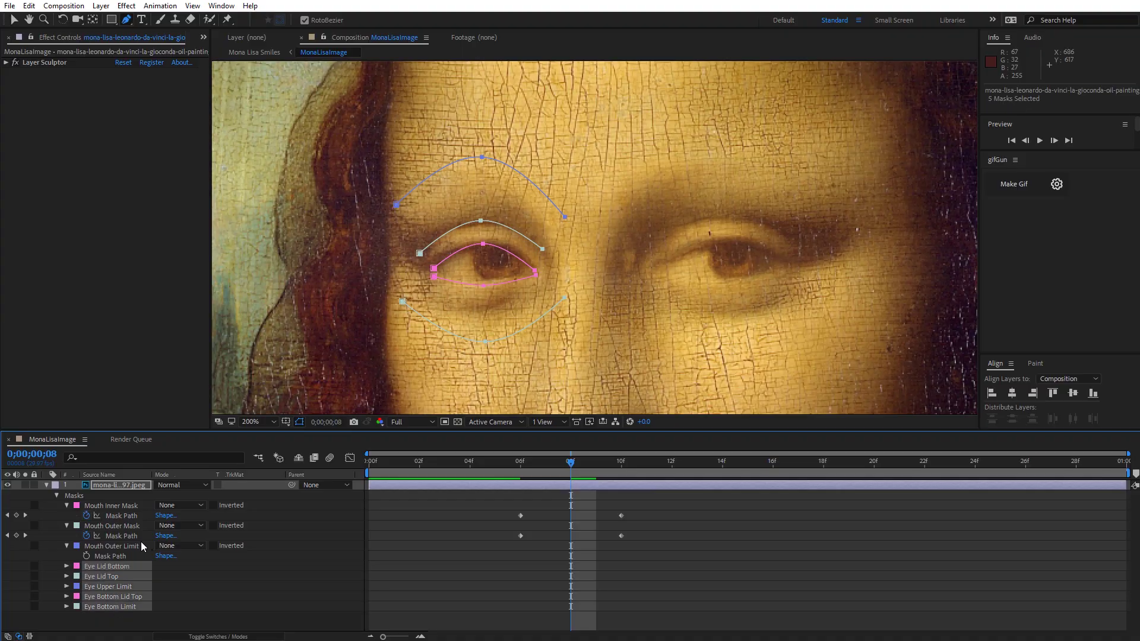
Reveal the layer's mask properties, collapse the three mouth masks, and select the eye lid paths
left_click(107, 486)
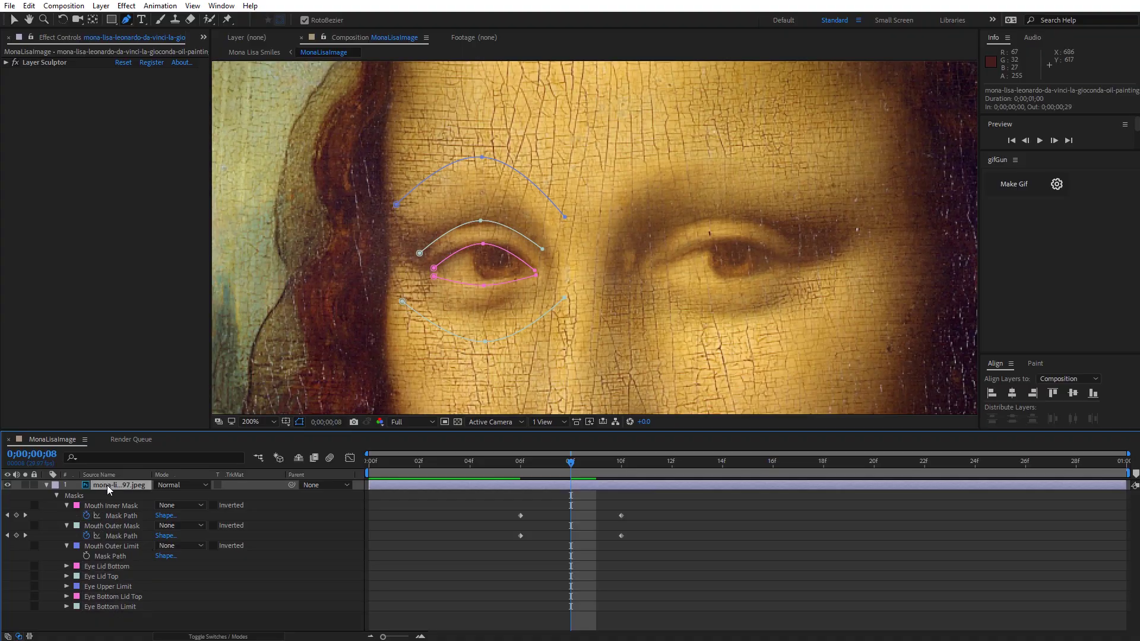
key("m")
key("m")
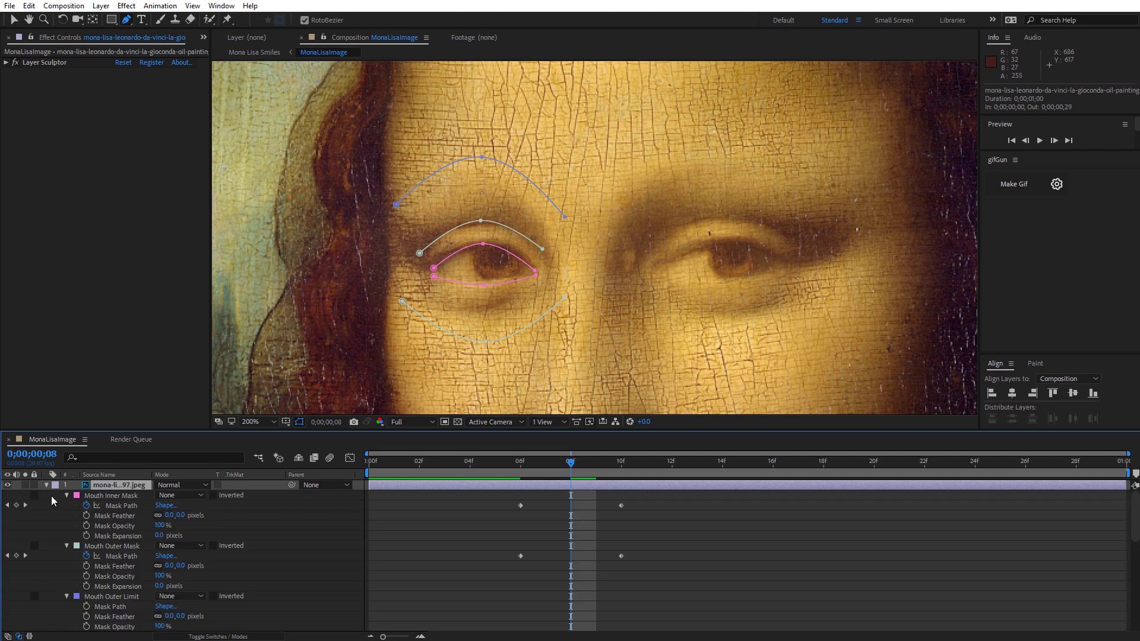
left_click(64, 495)
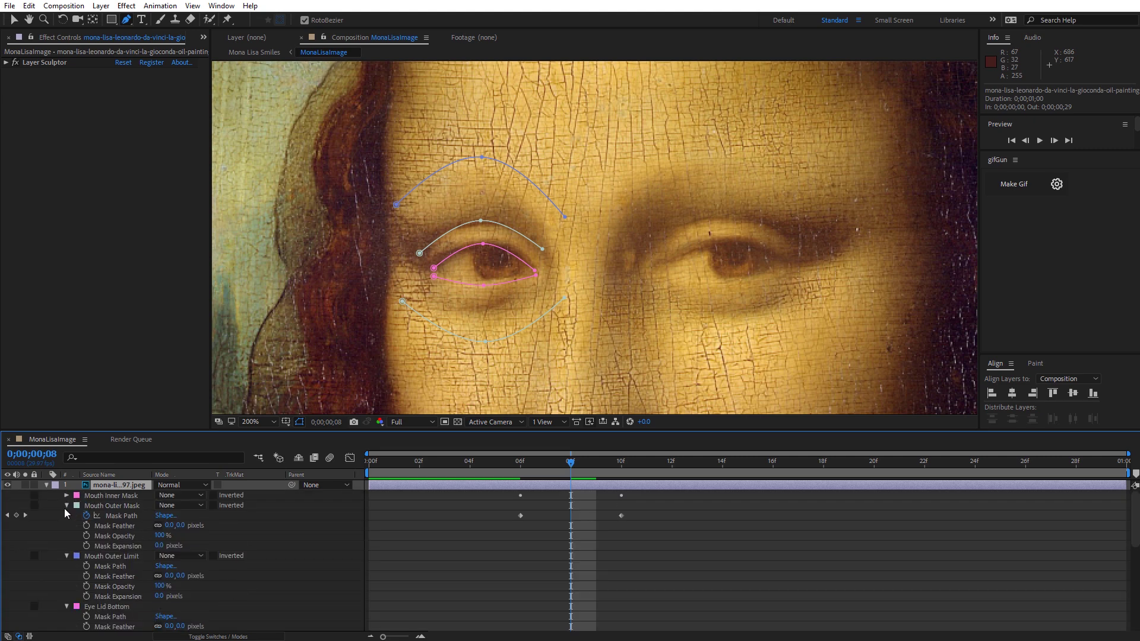
left_click(65, 505)
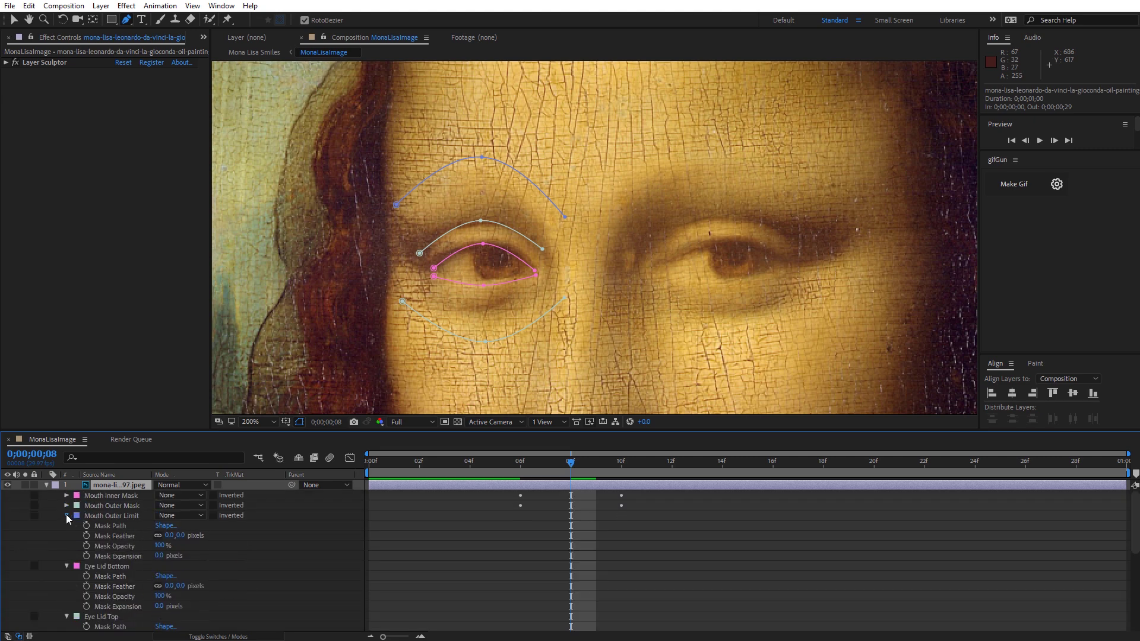
left_click(66, 515)
key("m")
key("m")
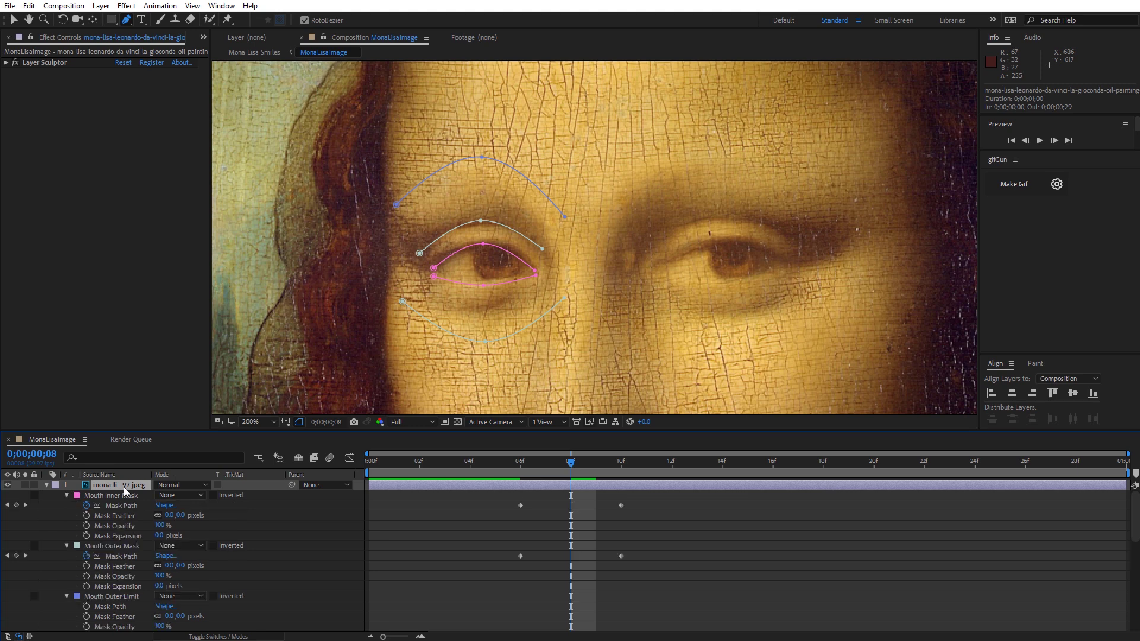
left_click(67, 495)
left_click(66, 505)
left_click(67, 516)
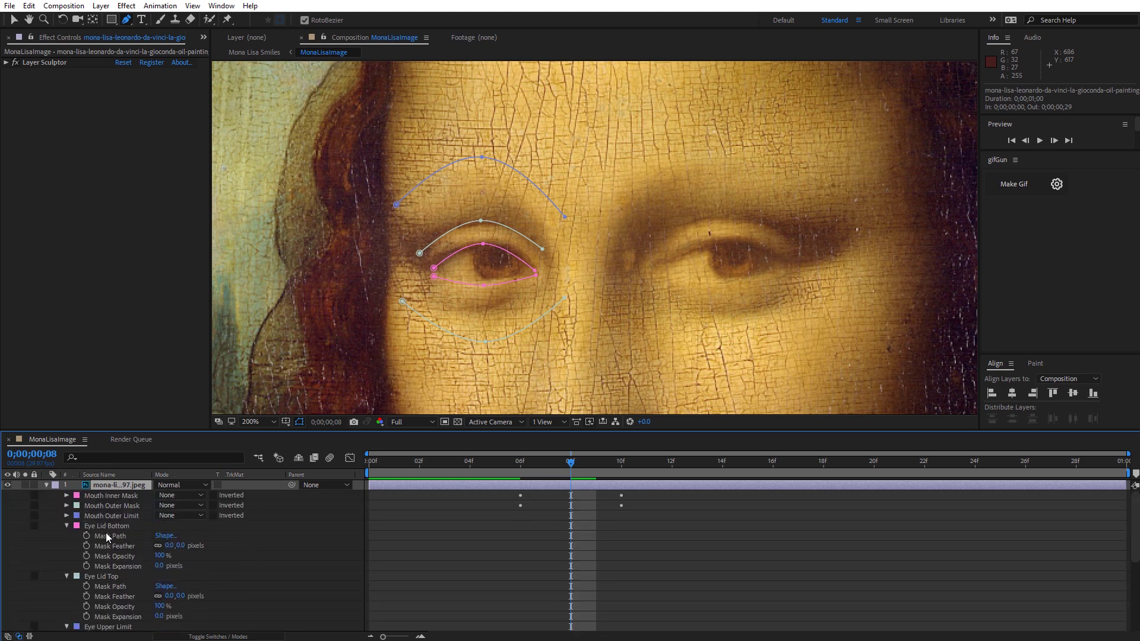
left_click(105, 535)
left_click(103, 587, "shift")
scroll(104, 597, "down", 1)
Add Mask Path keyframes at frame 6 for the Eye Lid Top and Eye Bottom Lid Top masks
scroll(113, 601, "down", 4)
left_click(126, 594, "shift")
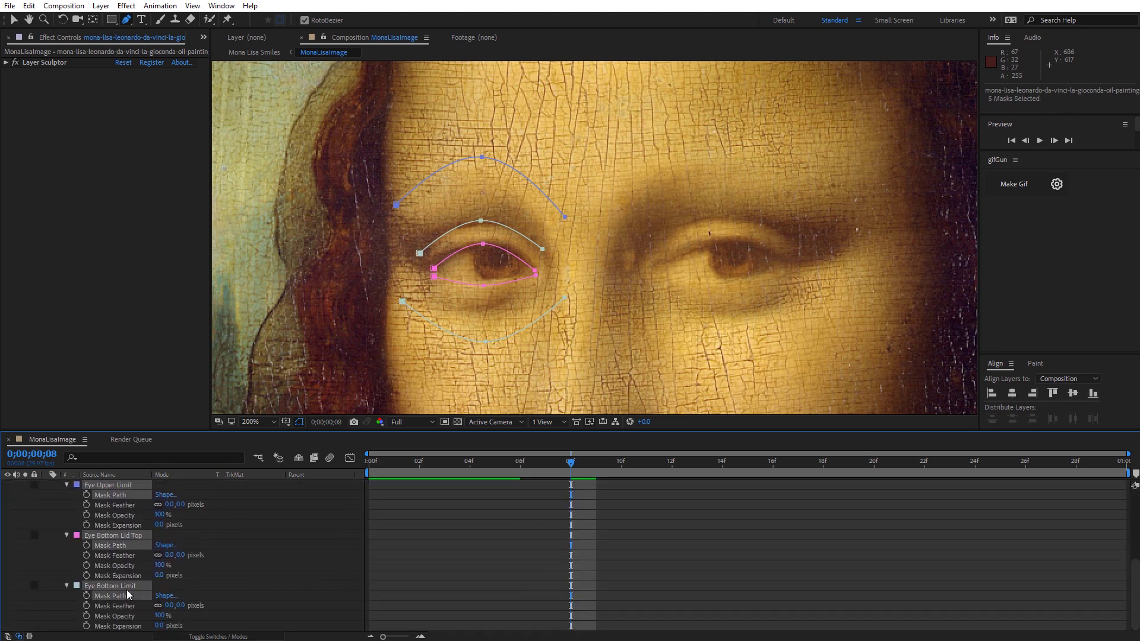
left_click(112, 596, "ctrl")
scroll(123, 552, "up", 1)
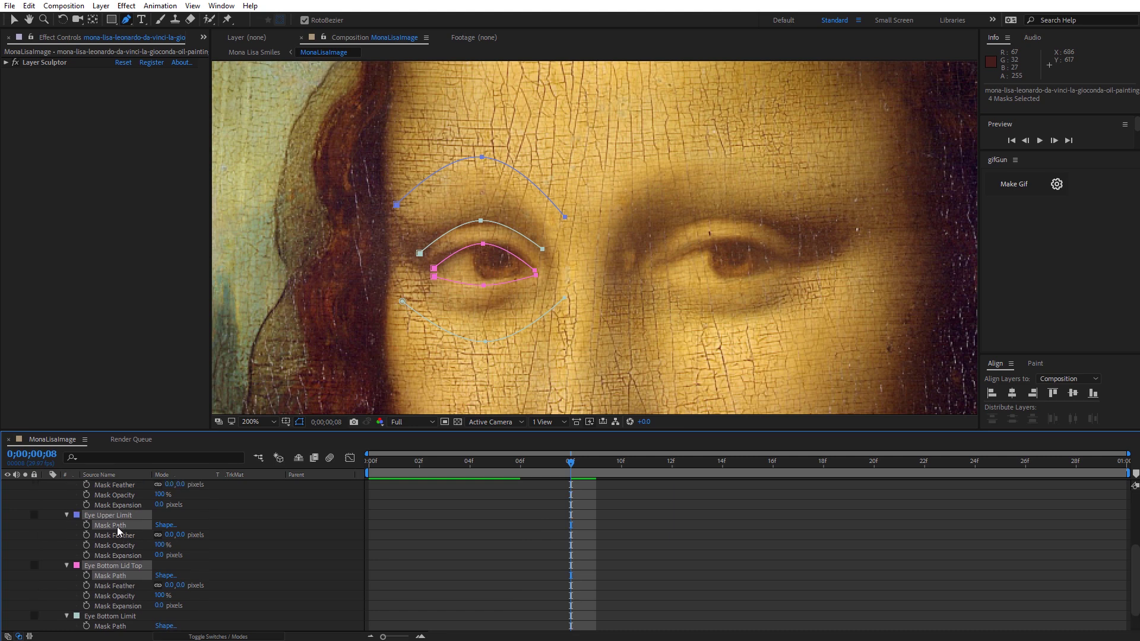
scroll(204, 552, "up", 1)
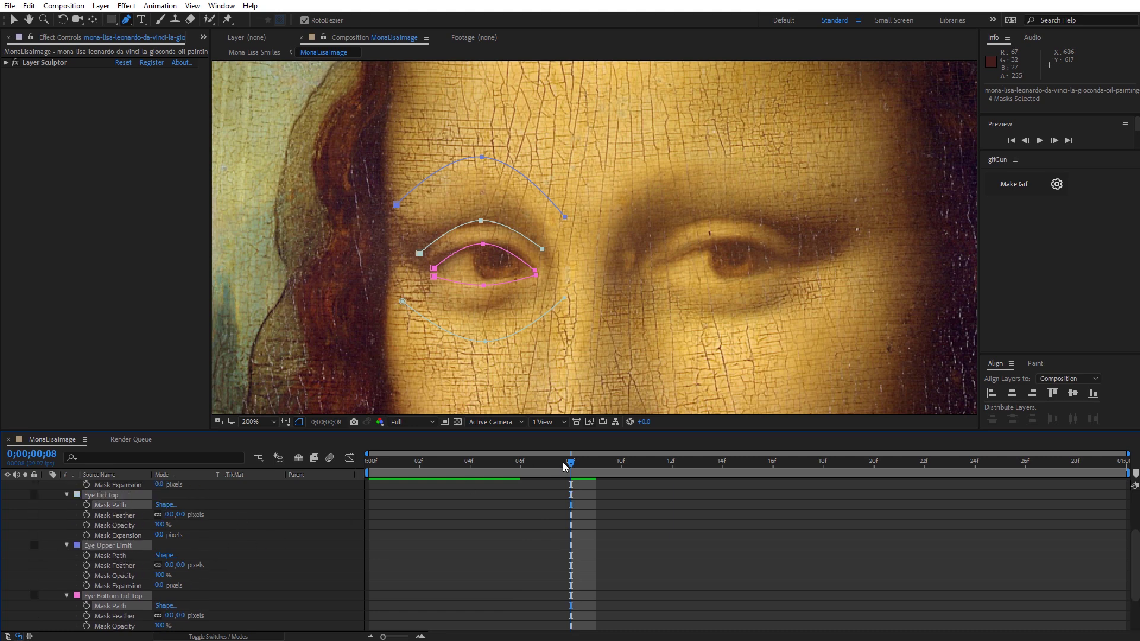
left_click_drag(570, 463, 521, 470)
left_click_drag(571, 534, 525, 532)
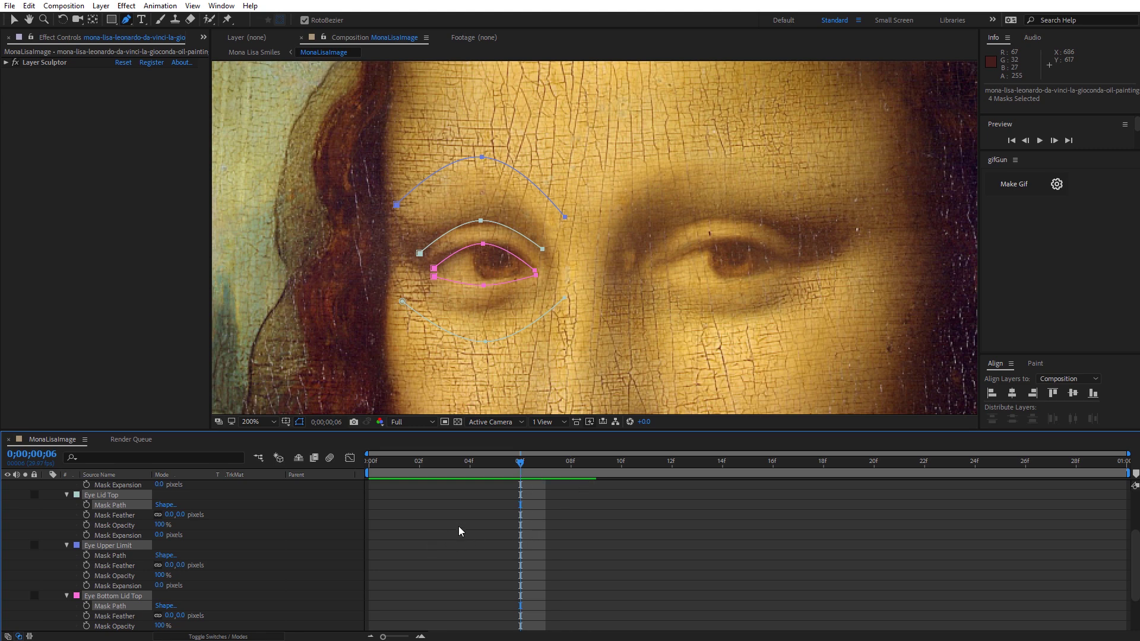
left_click(87, 505)
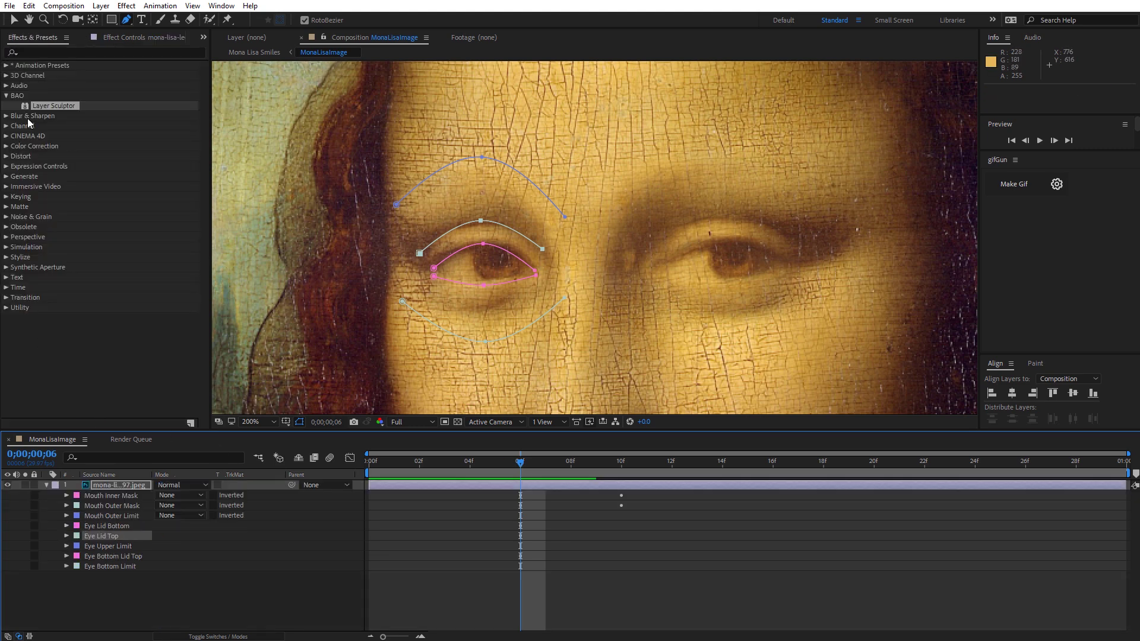
Apply a second Layer Sculptor to the painting layer and rename the first one 'Mouth'
mouse_move(38, 105)
left_mouse_down()
mouse_move(131, 363)
mouse_move(123, 484)
left_mouse_up()
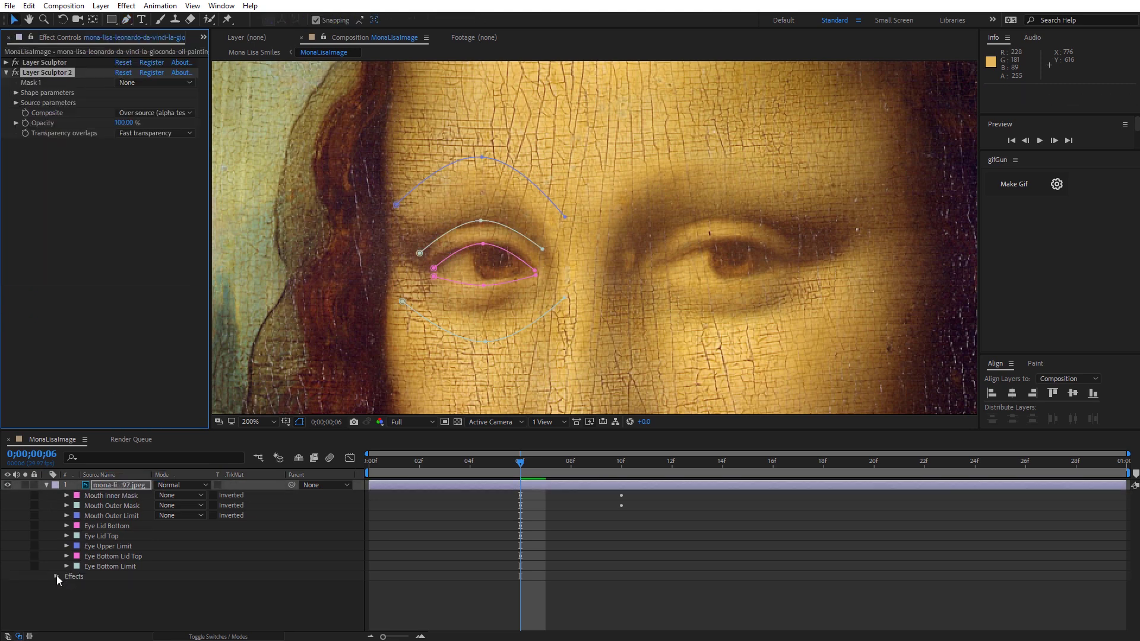
left_click(56, 576)
left_click(110, 587)
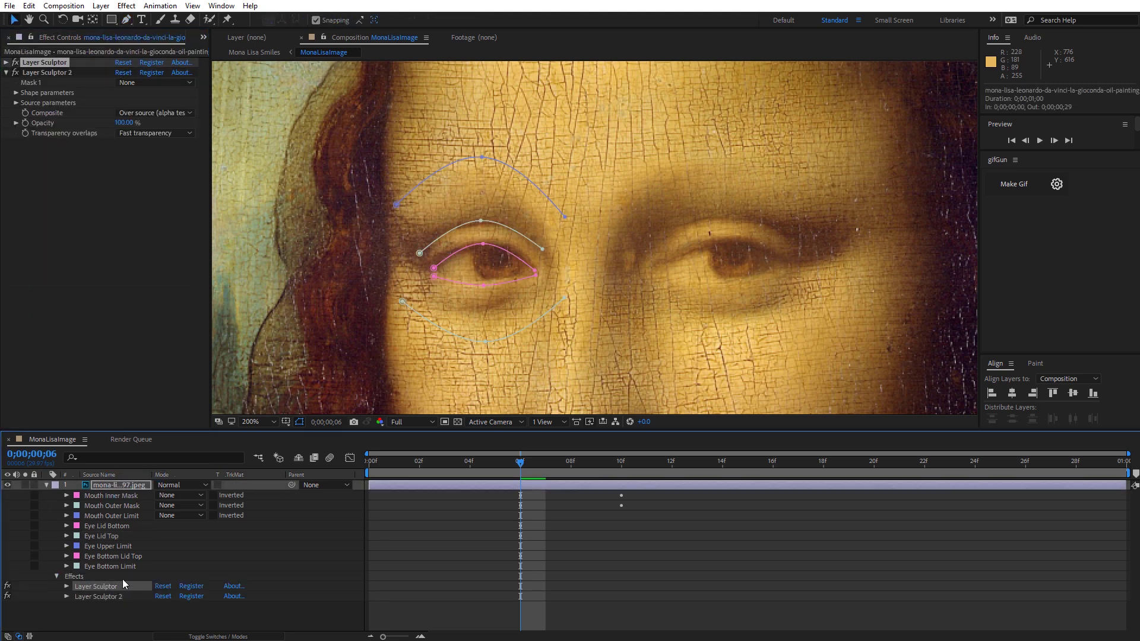
right_click(270, 587)
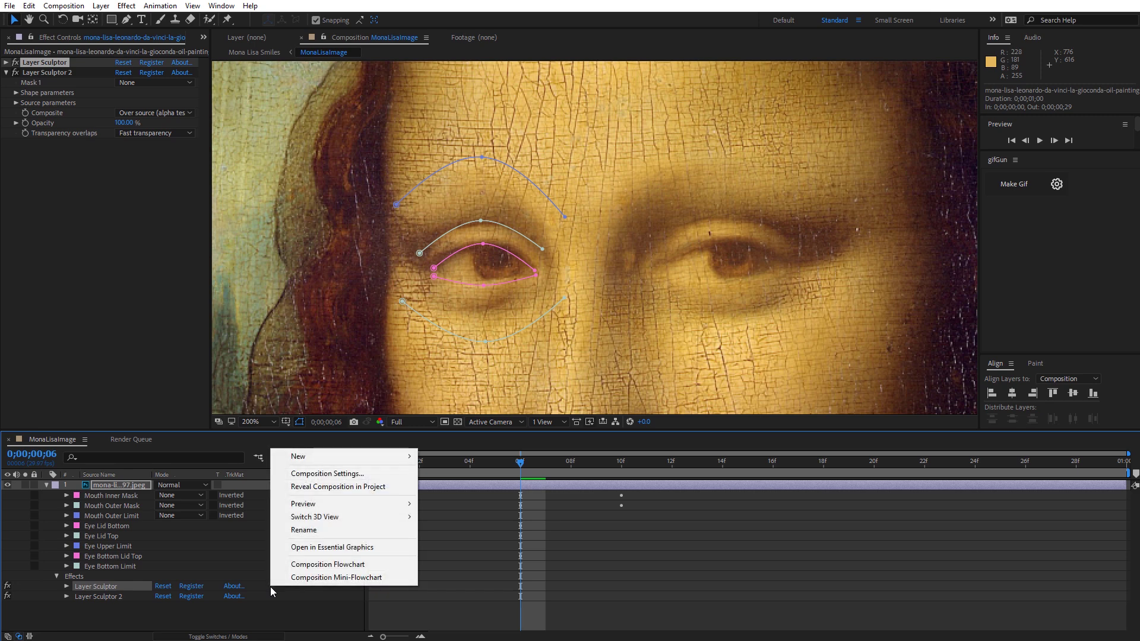
left_click(306, 528)
type("Mo")
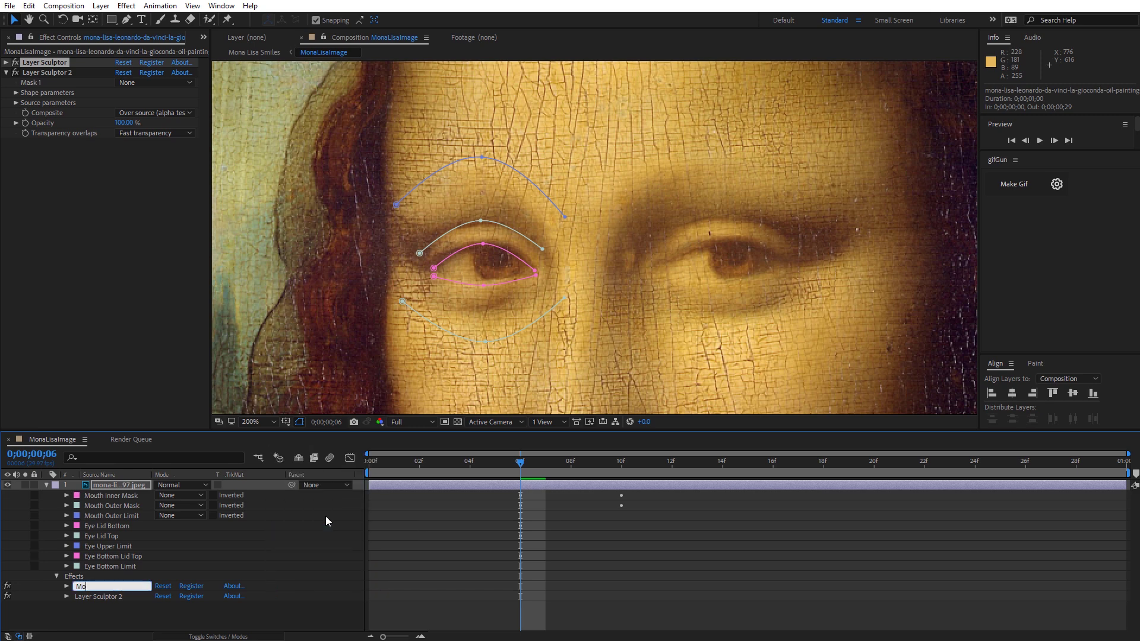
type("uth")
key("Return")
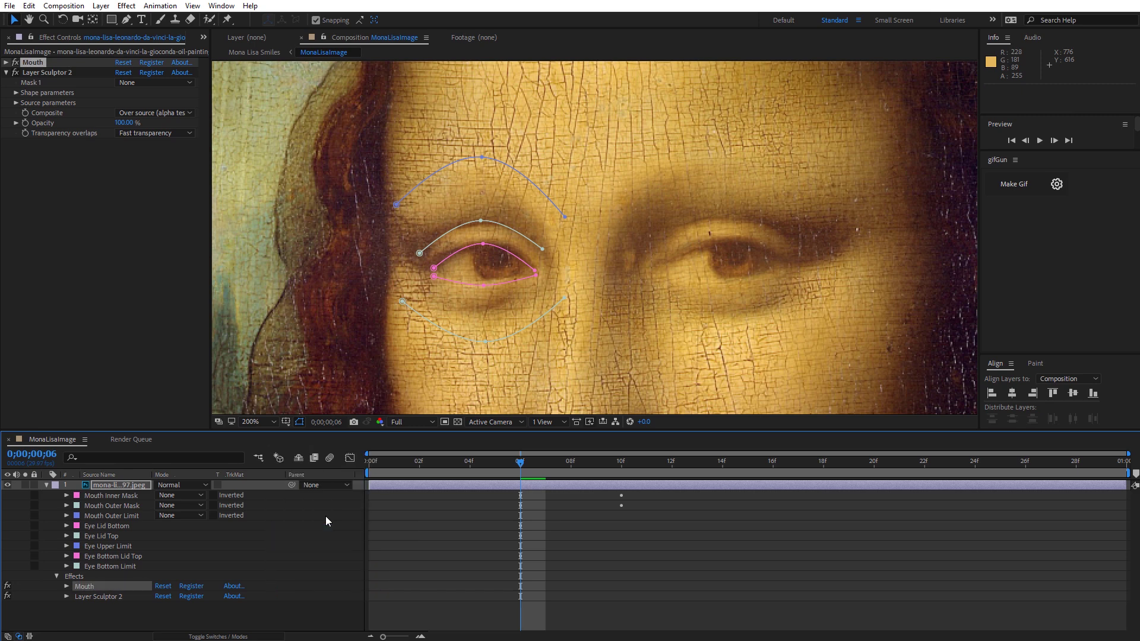
Rename Layer Sculptor 2 to 'Screen Left Eye' and expand its settings
left_click(104, 596)
right_click(273, 593)
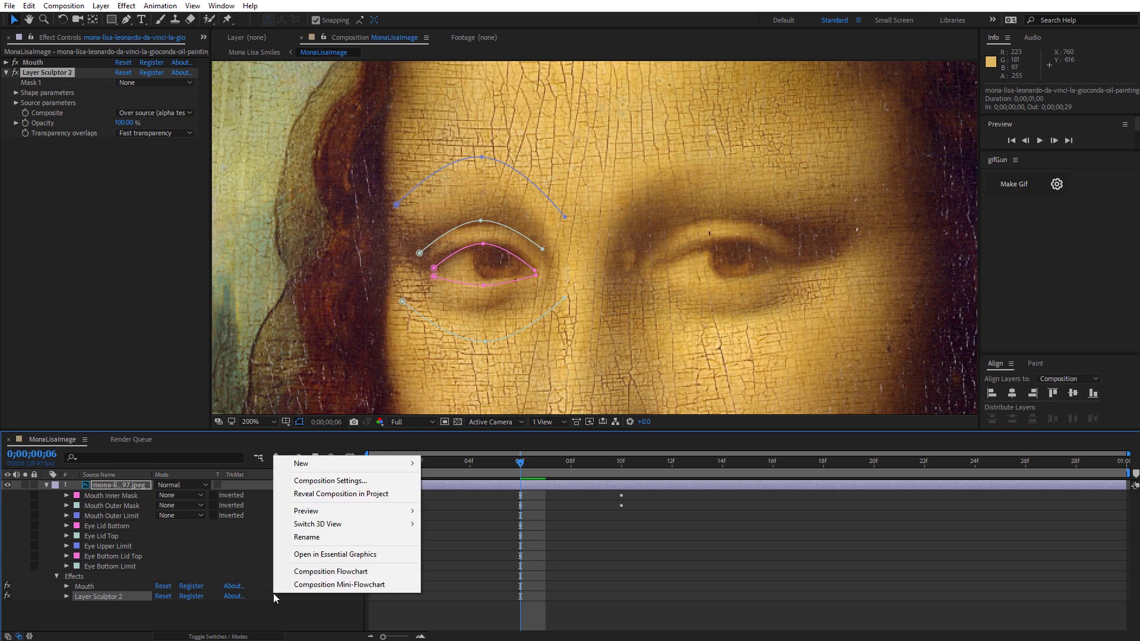
left_click(314, 538)
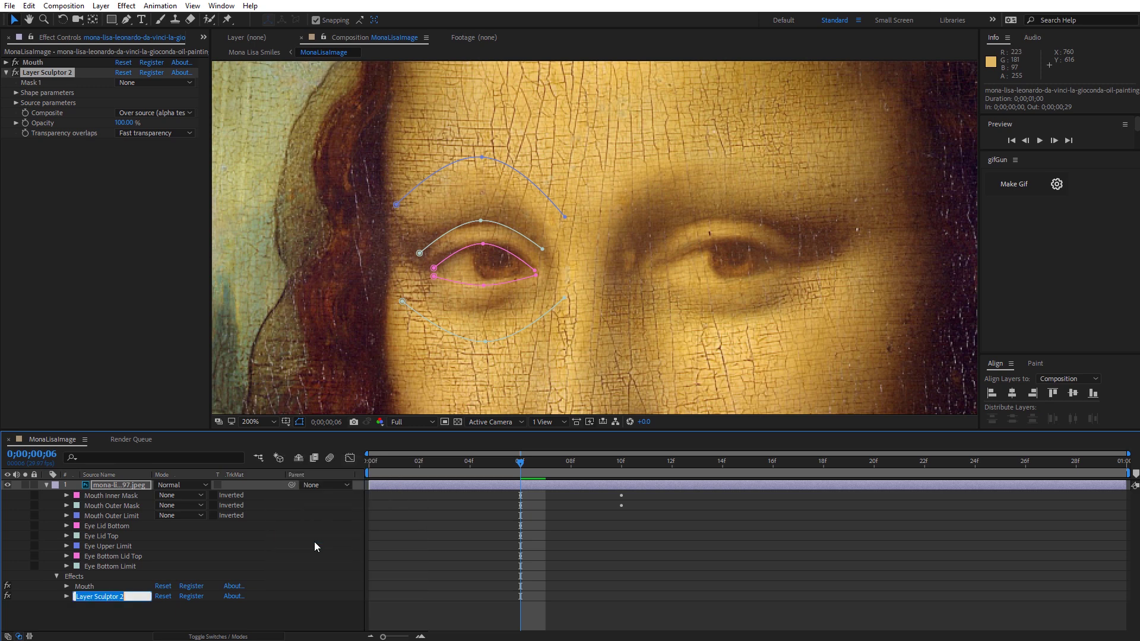
type("Screen Left Eye")
key("Return")
left_click(137, 618)
Select the Screen Left Eye effect and set its Mask 1 to Eye Upper Limit
left_click(69, 593)
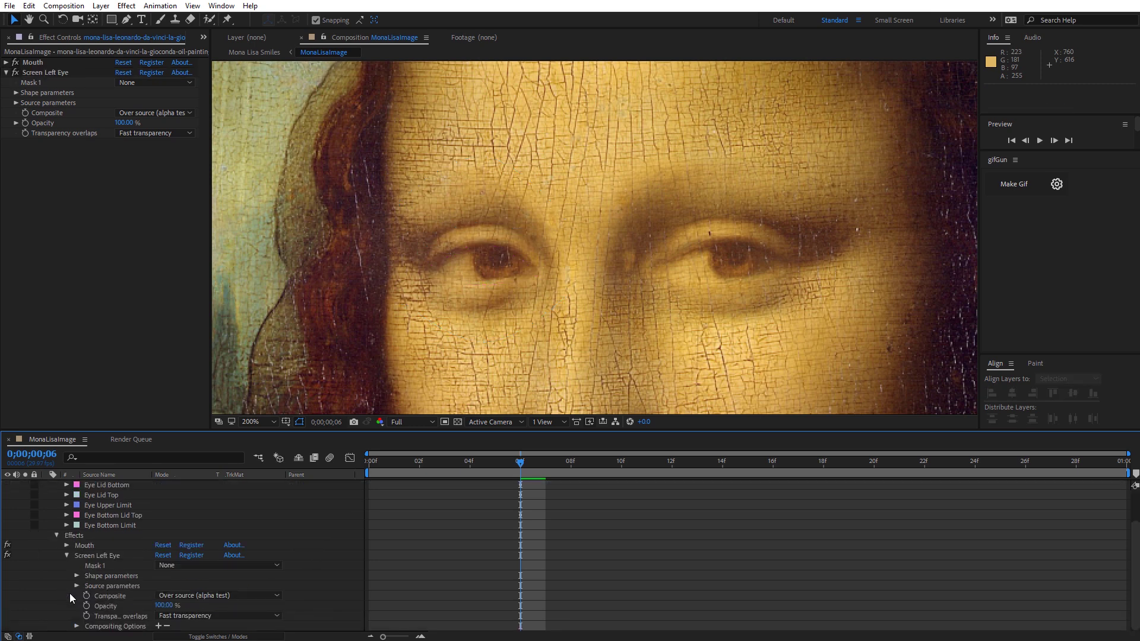
left_click(83, 556)
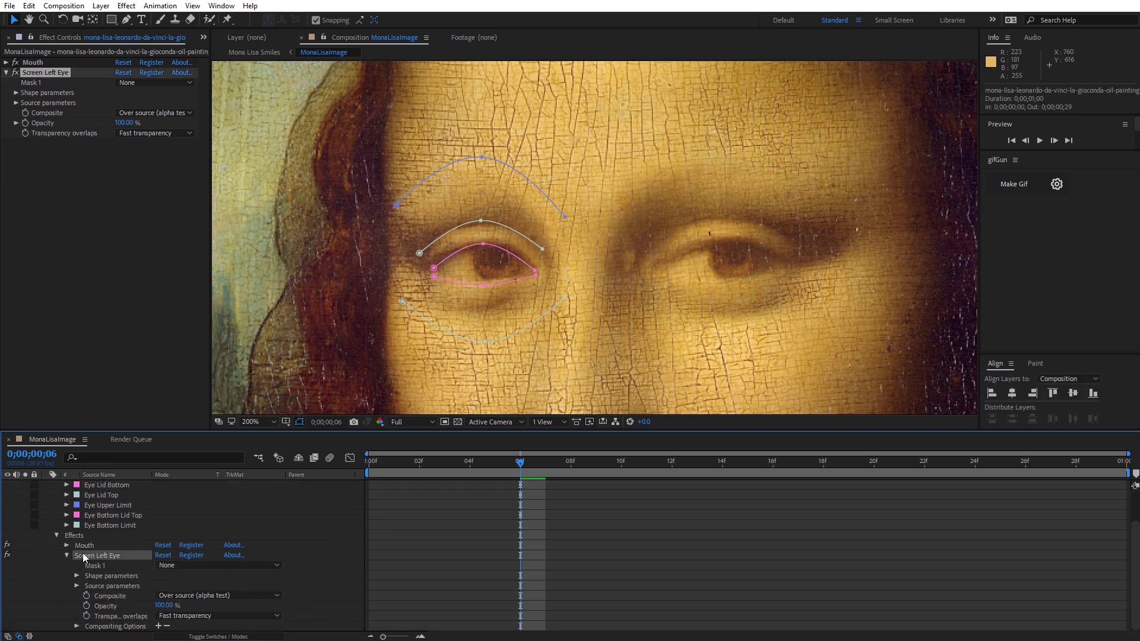
left_click(191, 83)
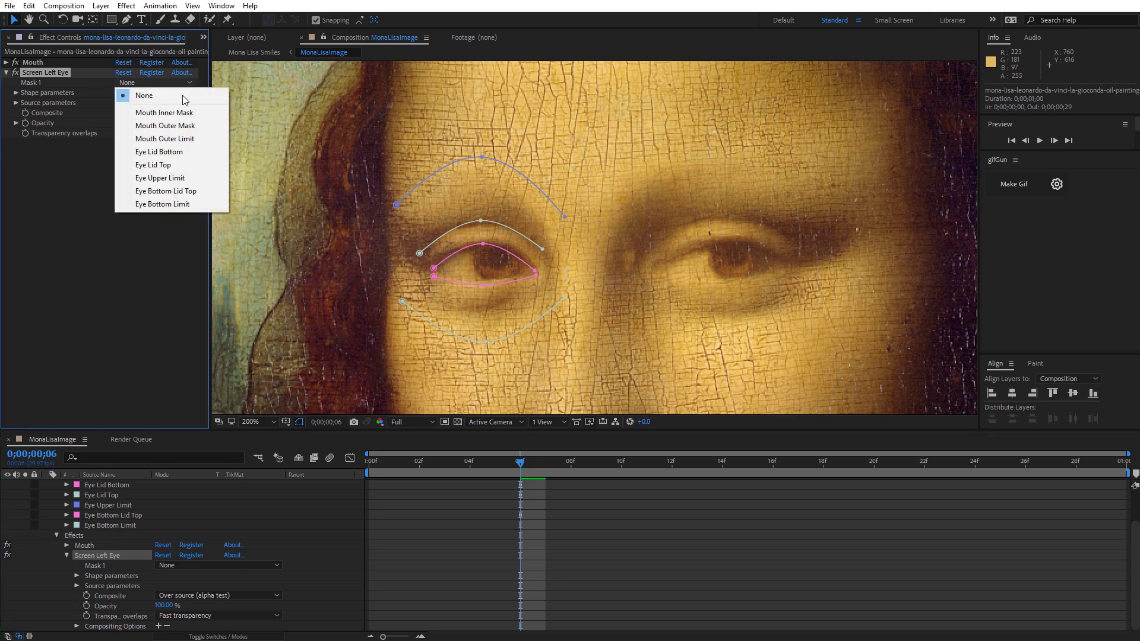
left_click(178, 179)
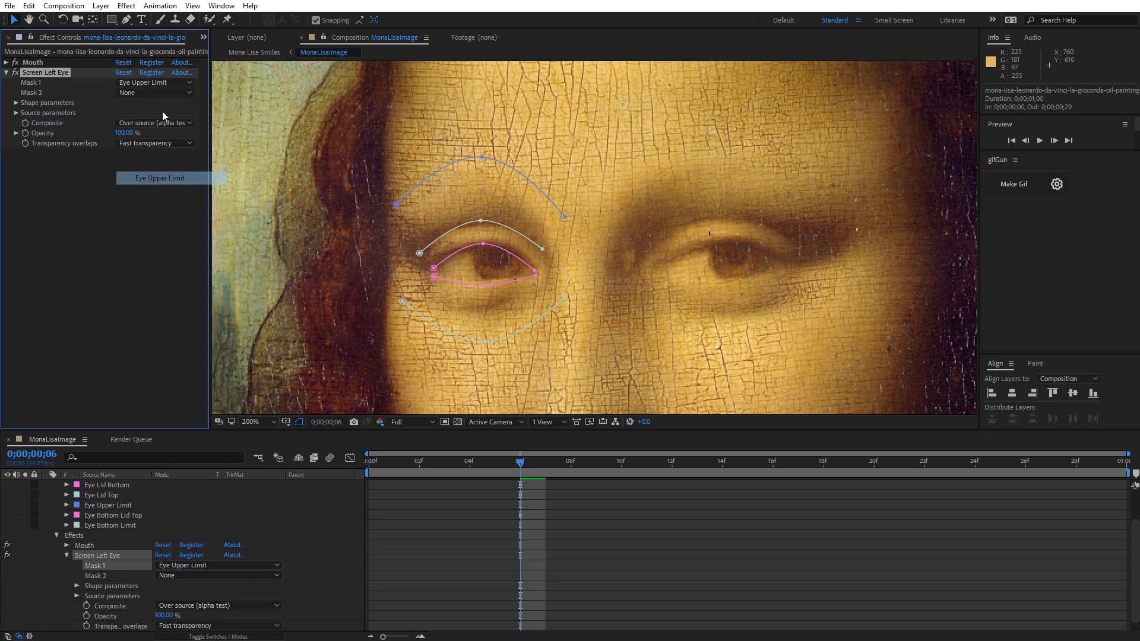
Set Masks 2–5 to Eye Lid Top, Eye Lid Bottom, Eye Bottom Lid Top and Eye Bottom Limit
left_click(186, 93)
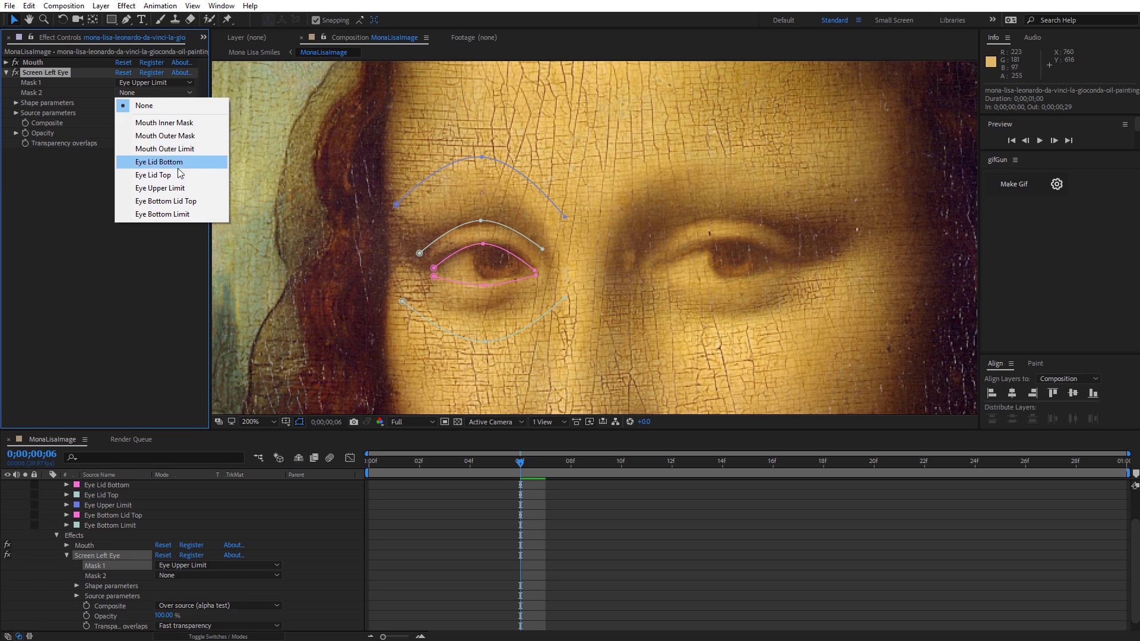
left_click(178, 175)
left_click(192, 104)
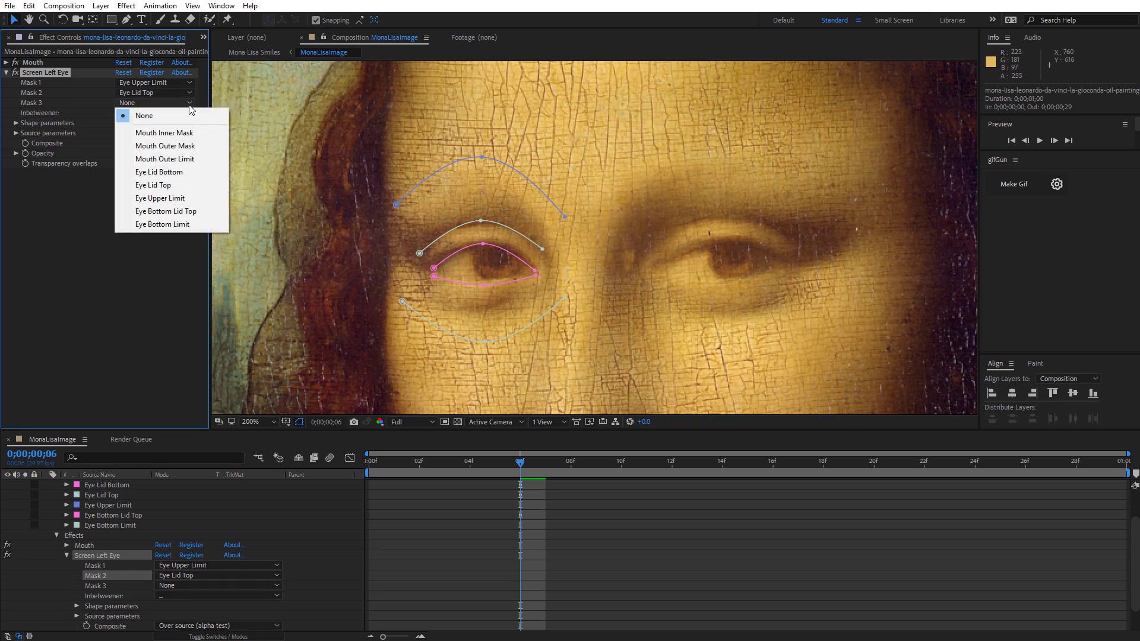
left_click(179, 173)
left_click(189, 113)
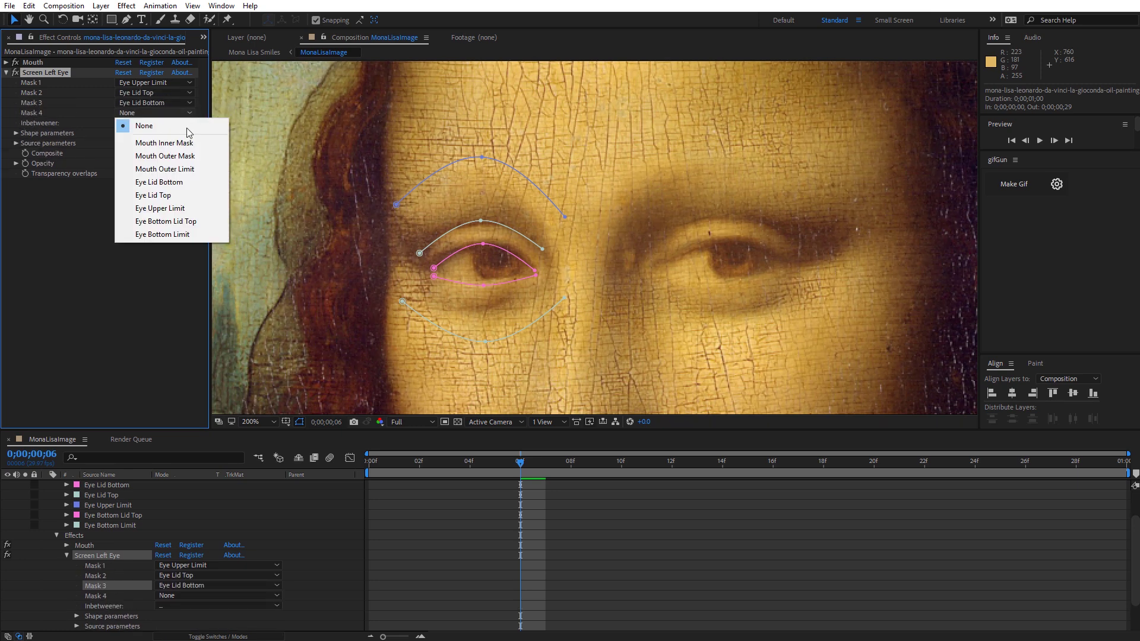
left_click(188, 222)
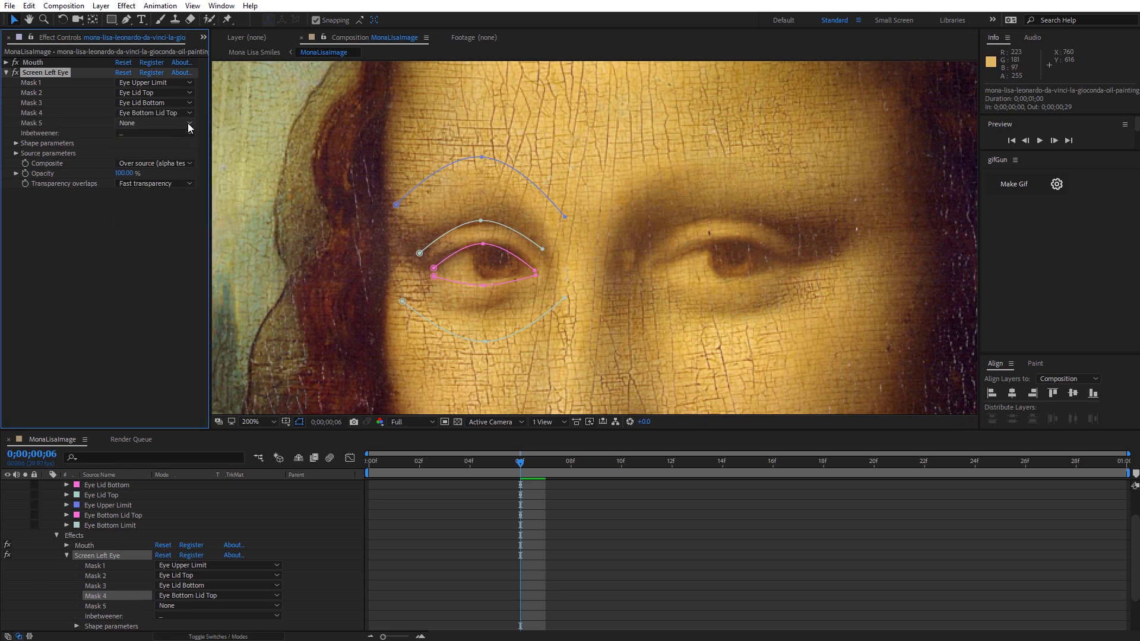
left_click(187, 123)
left_click(190, 244)
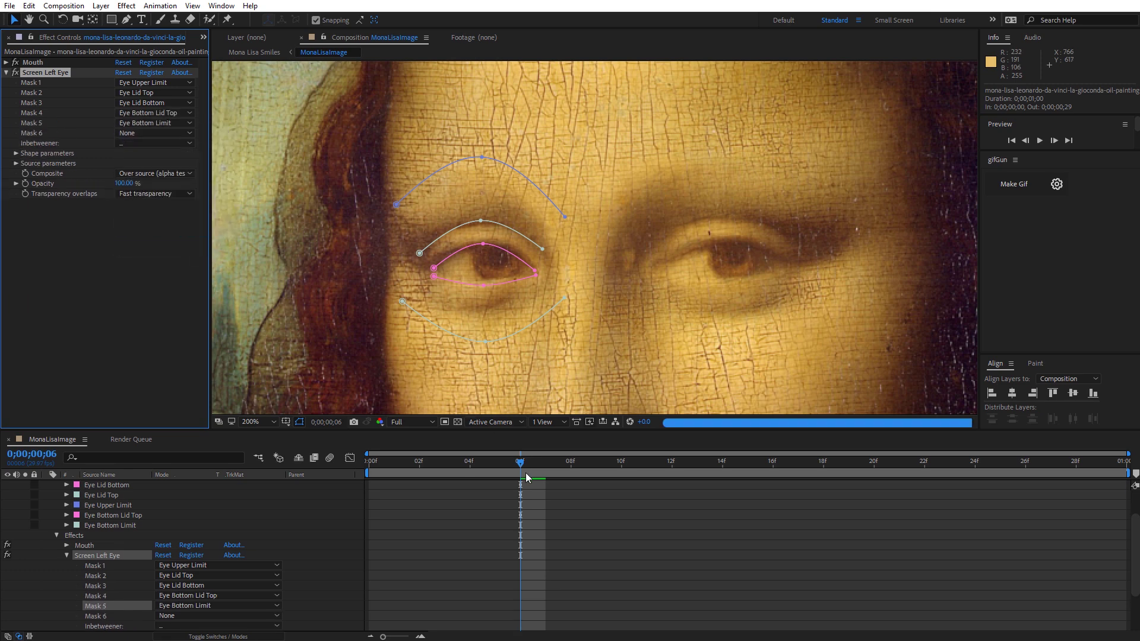
Reveal the Mona Lisa layer's mask paths with M and move to frame 10
scroll(116, 488, "up", 2)
left_click(117, 486)
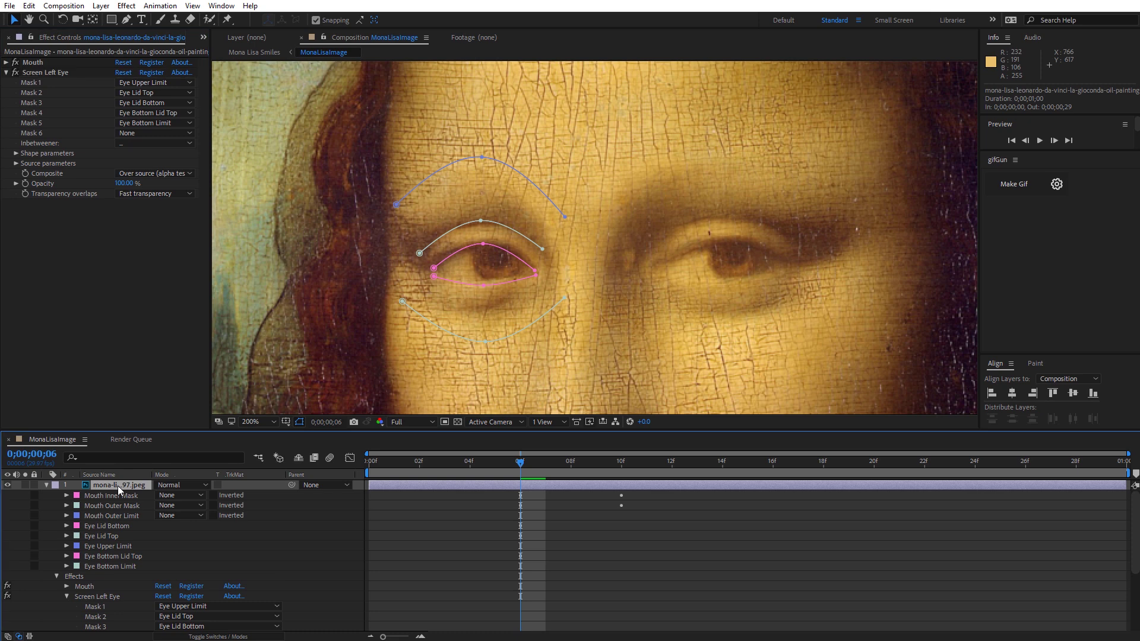
key("m")
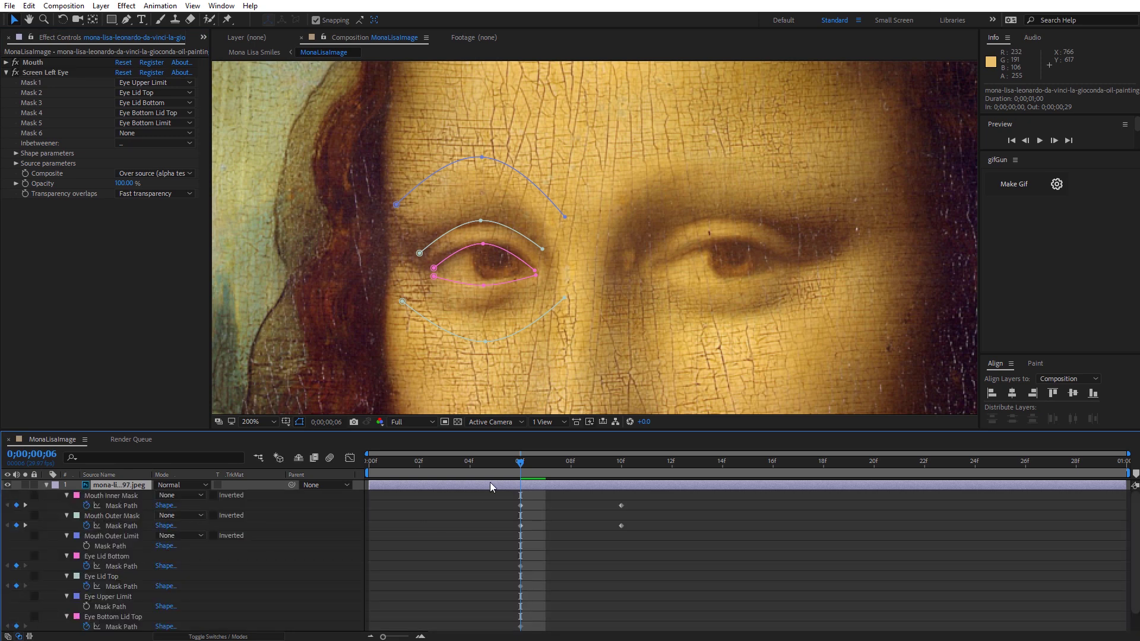
scroll(528, 525, "down", 1)
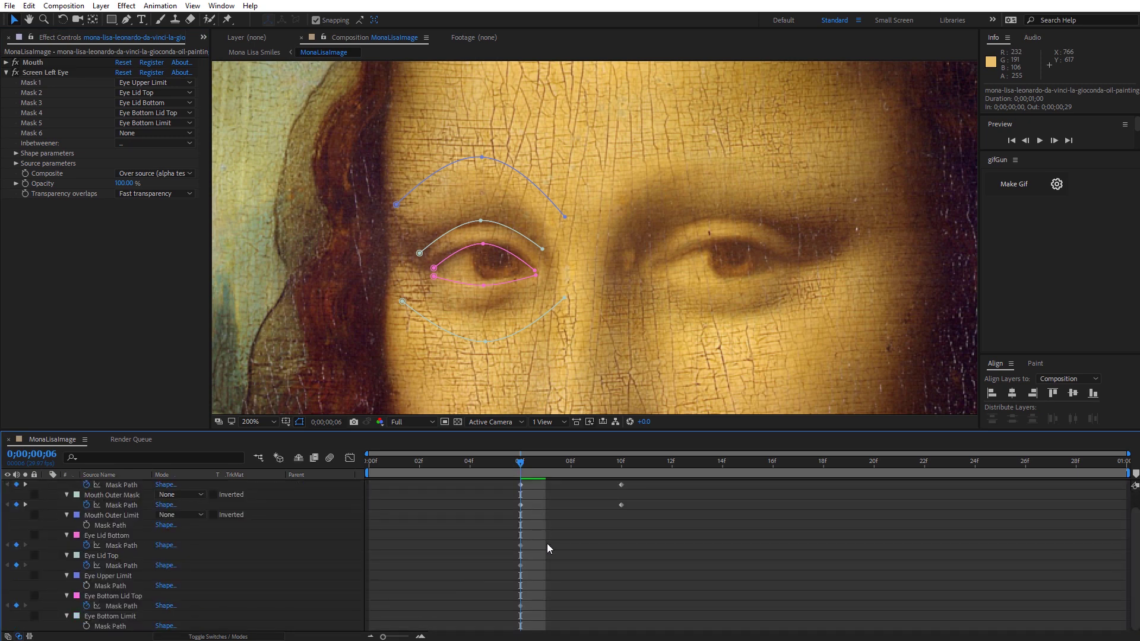
left_click_drag(521, 462, 618, 463)
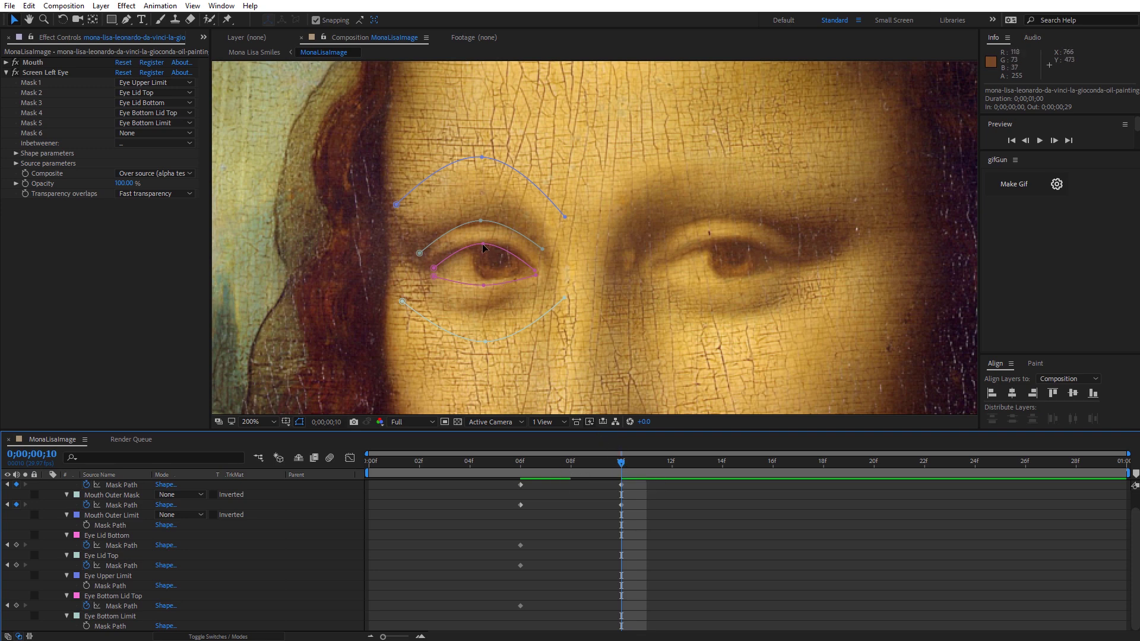
Lower the Eye Lid Bottom and Eye Lid Top curves and raise Eye Bottom Lid Top so the eye closes
left_click_drag(484, 244, 482, 270)
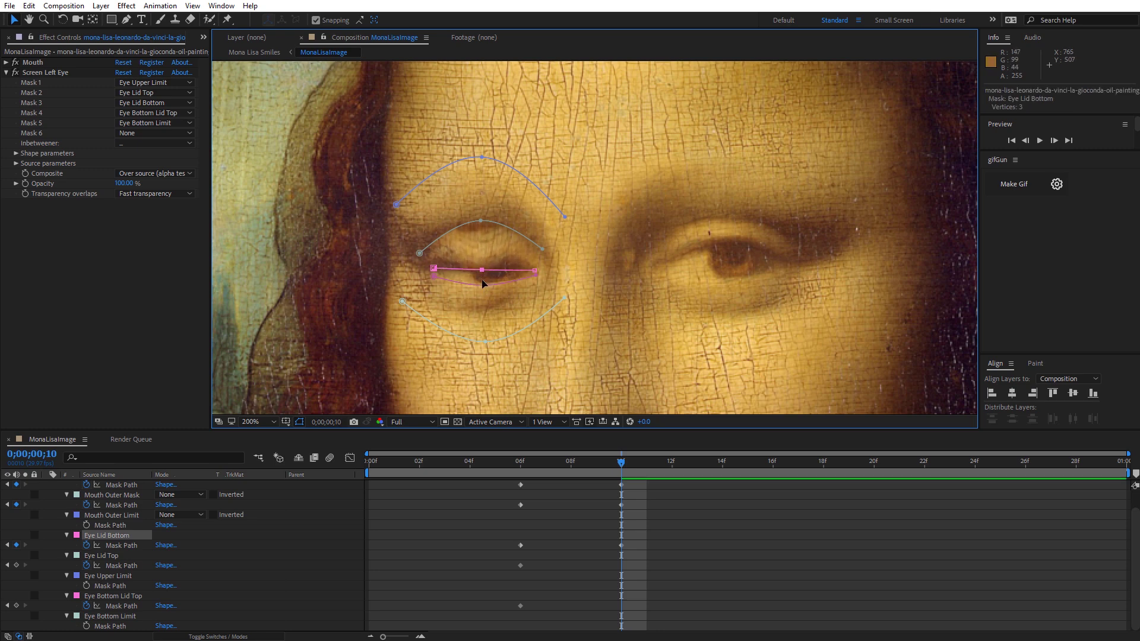
left_click_drag(482, 270, 482, 277)
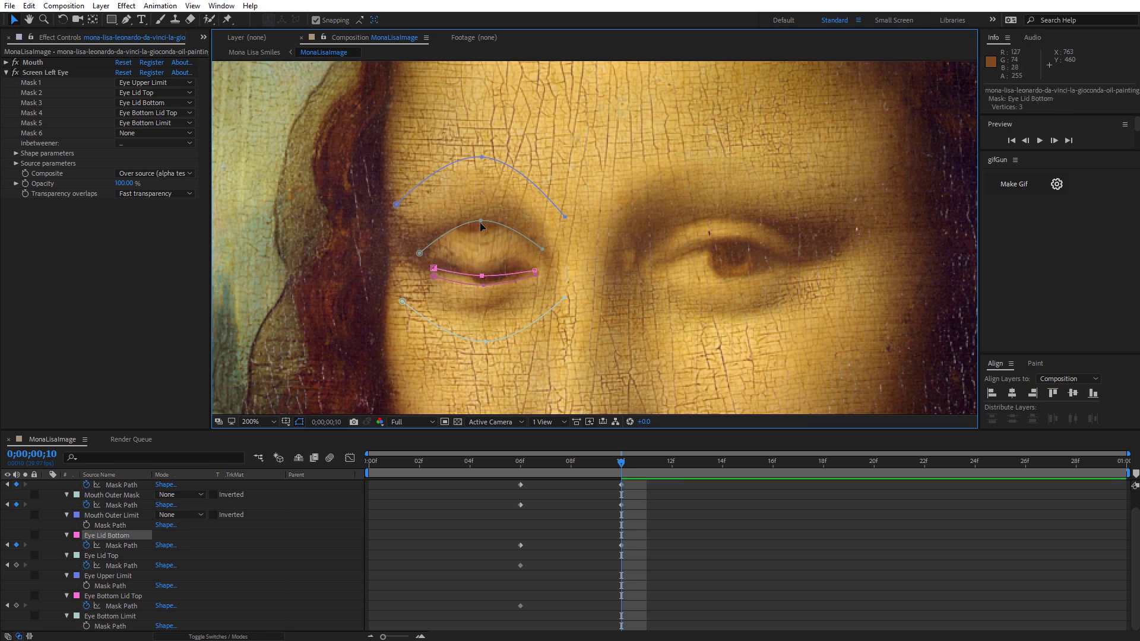
left_click_drag(481, 222, 480, 228)
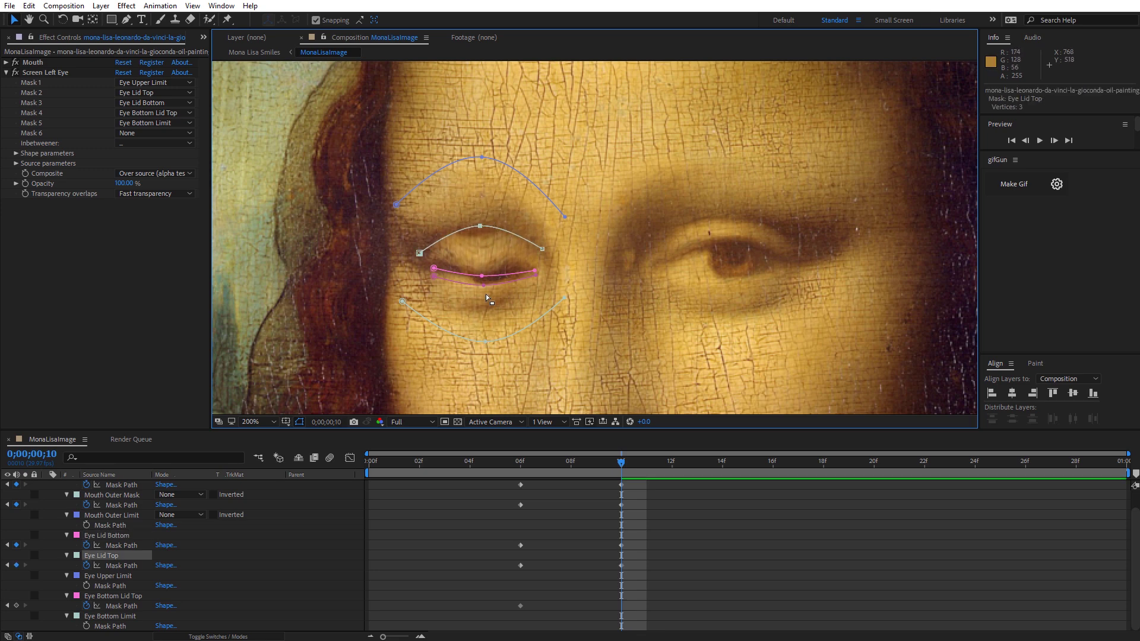
left_click_drag(483, 285, 483, 281)
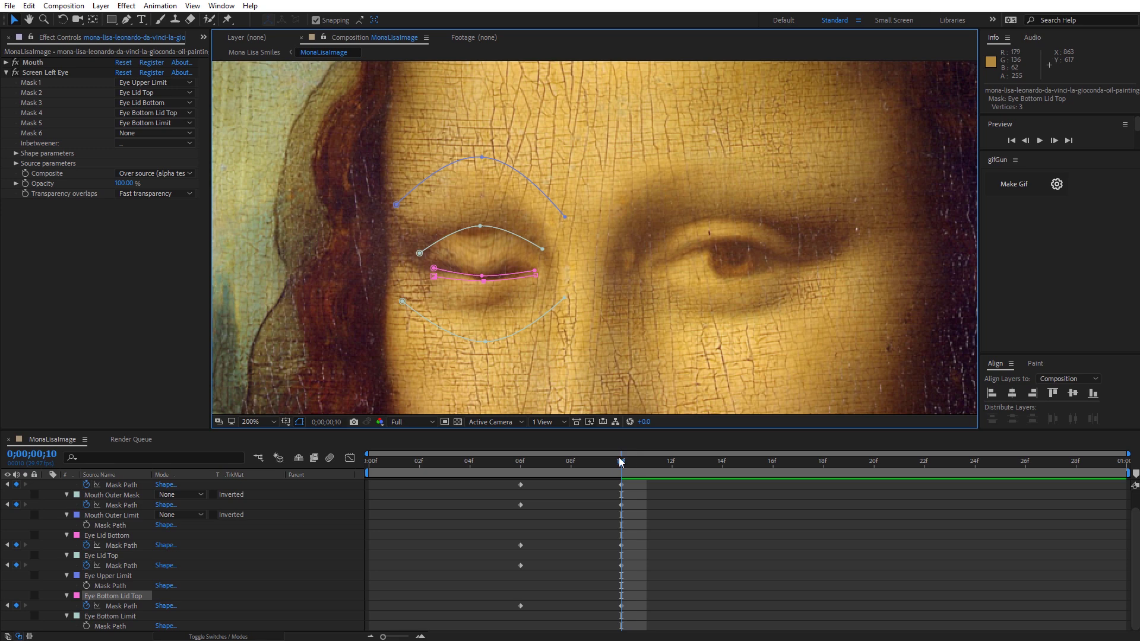
mouse_move(621, 464)
left_mouse_down()
mouse_move(546, 466)
mouse_move(621, 464)
left_mouse_up()
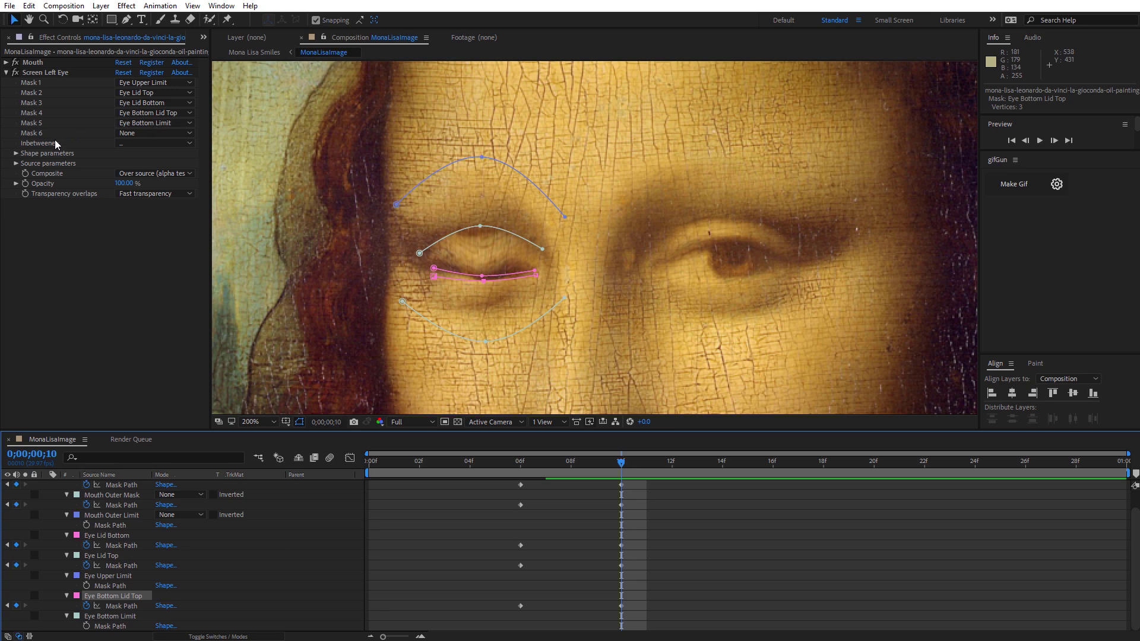
Create and set inbetween masks for the left eye, then select the new tween mask
left_click(122, 143)
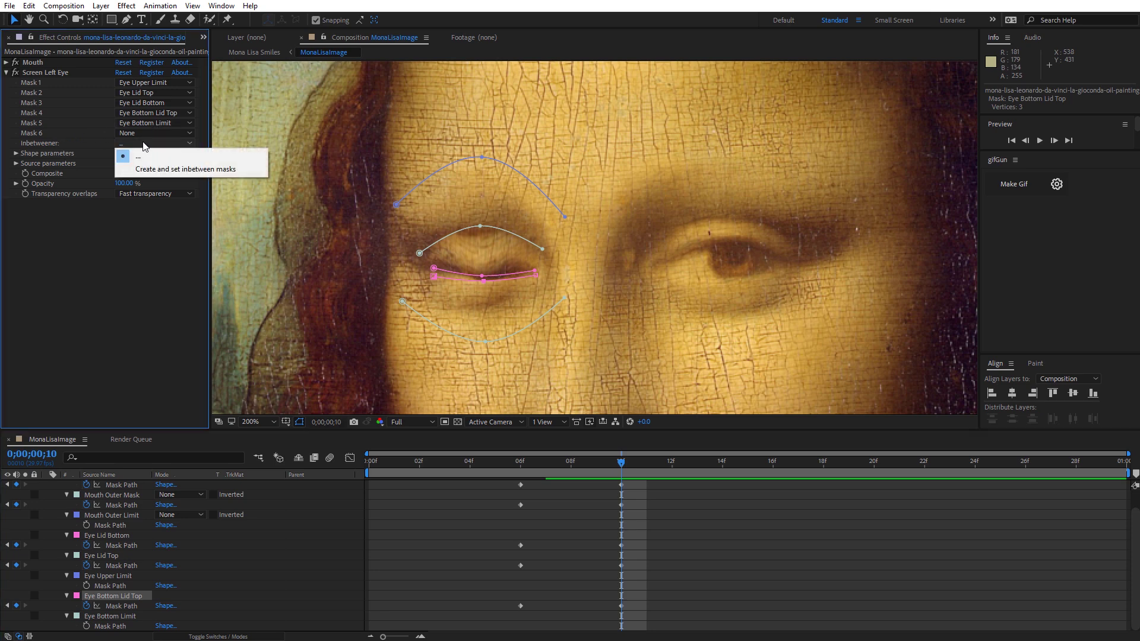
left_click(160, 169)
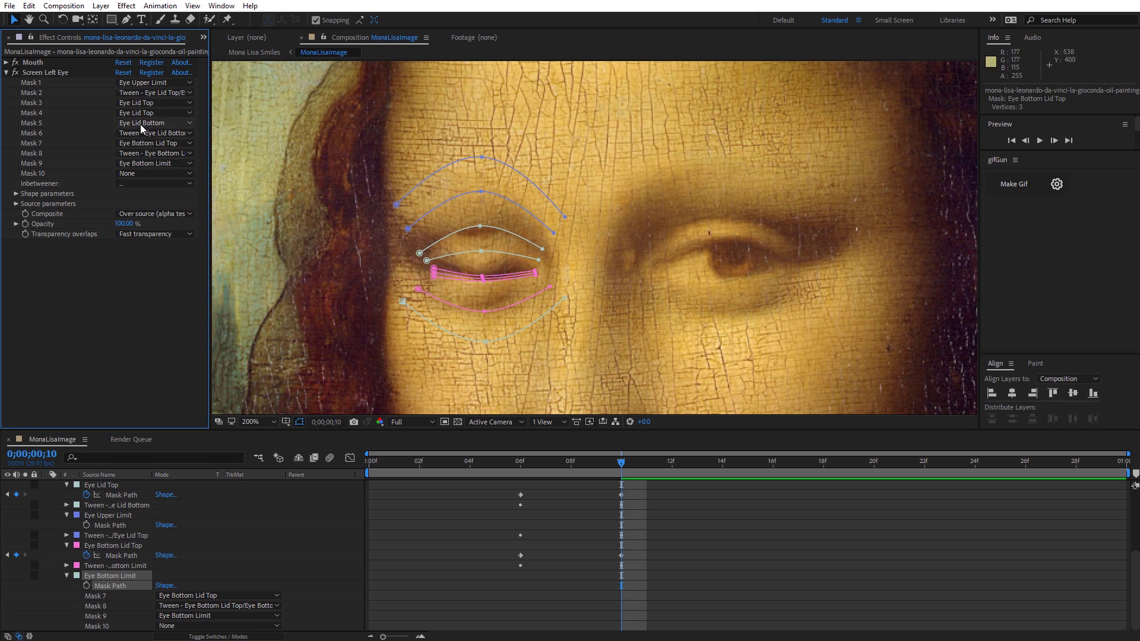
left_click(481, 225)
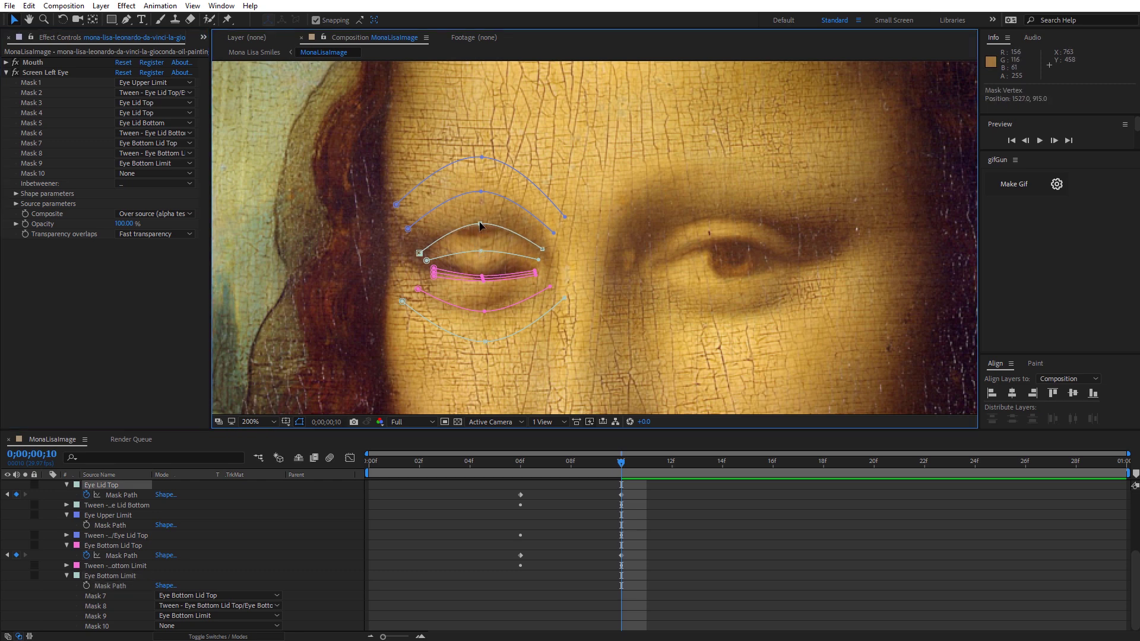
left_click(481, 255)
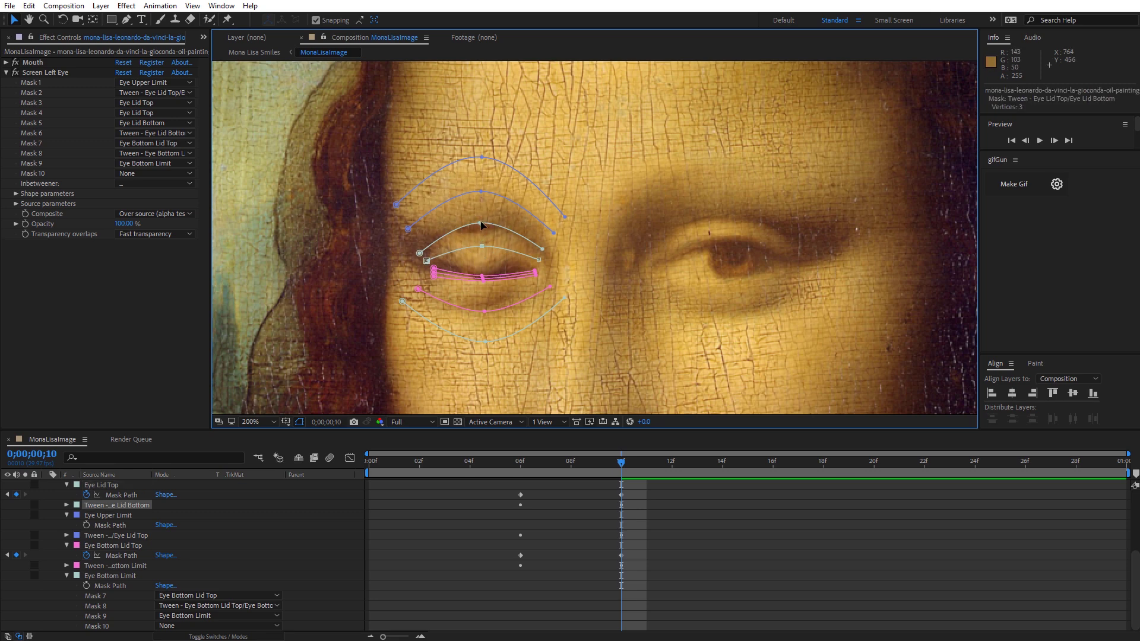
Undo two edits and nudge the middle points of the tween and pink eyelid curves
left_click(482, 226)
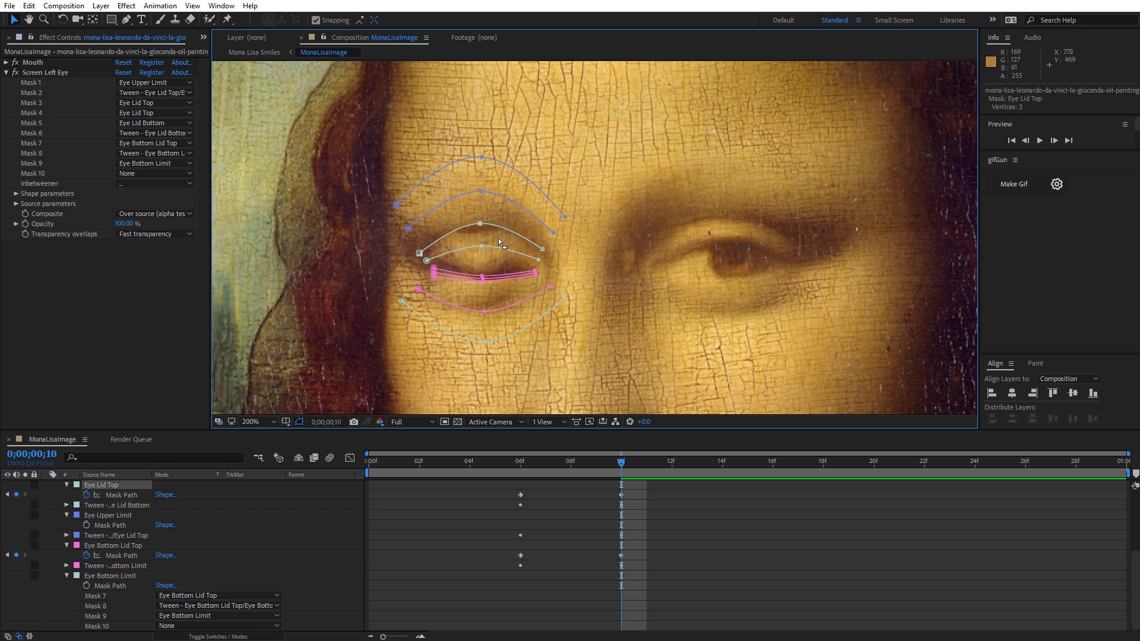
key("ctrl+z")
key("ctrl+z")
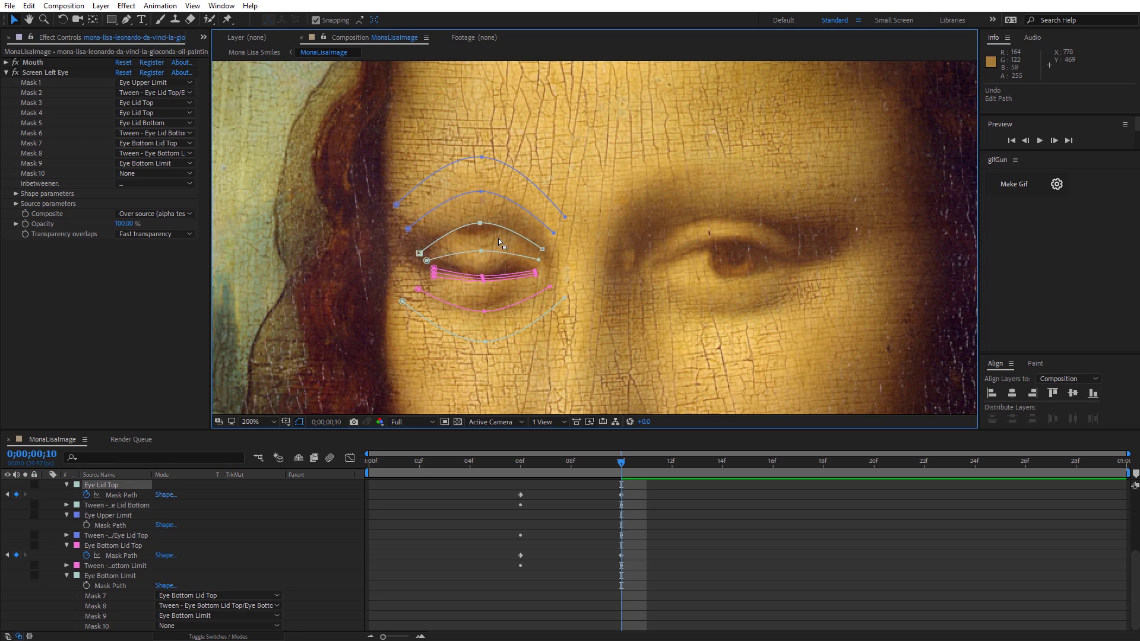
key("ctrl+z")
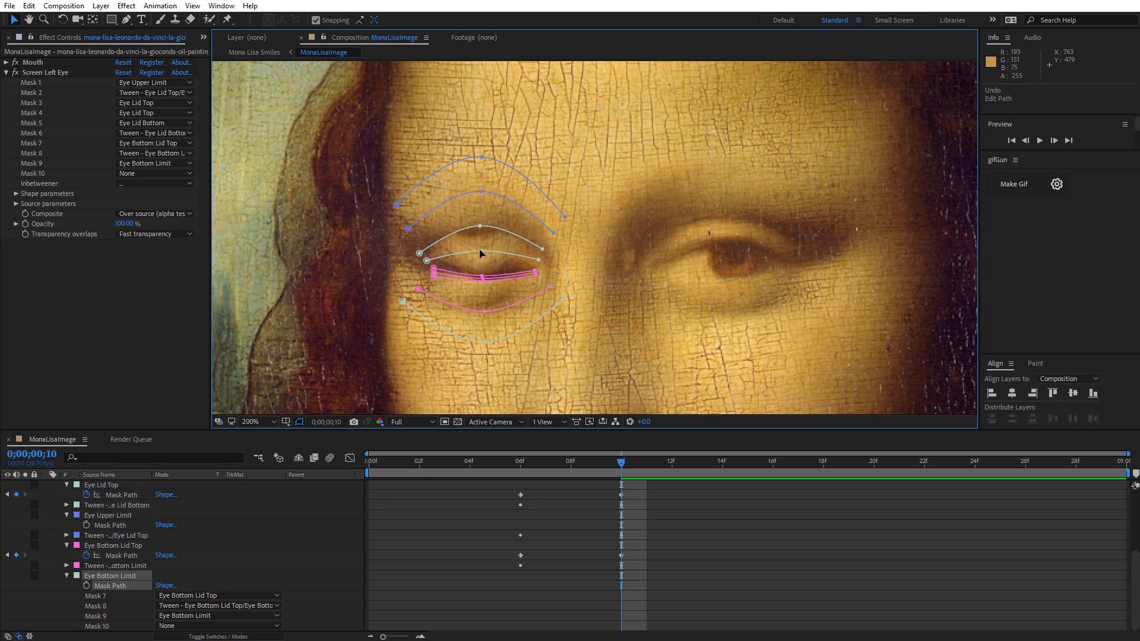
left_click_drag(480, 250, 482, 242)
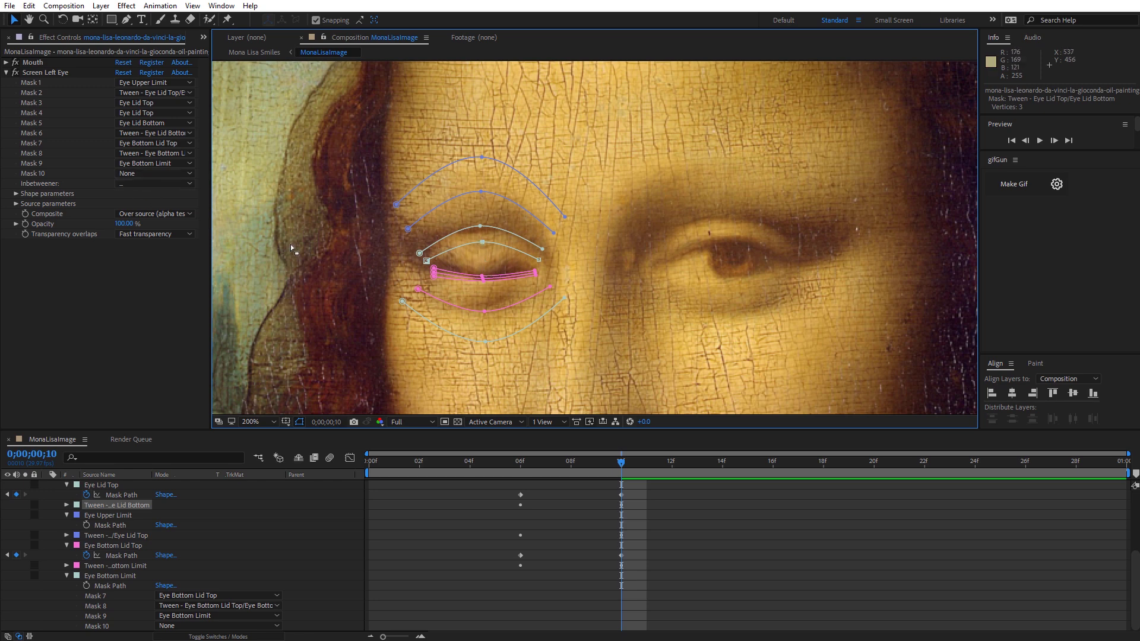
left_click(483, 280)
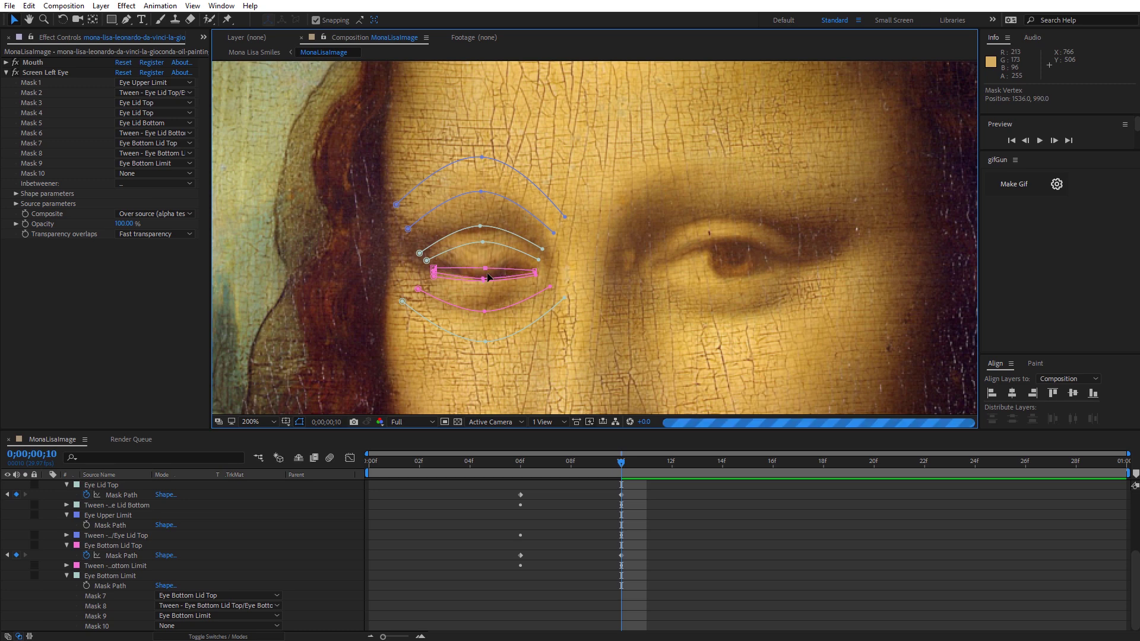
left_click_drag(488, 277, 486, 281)
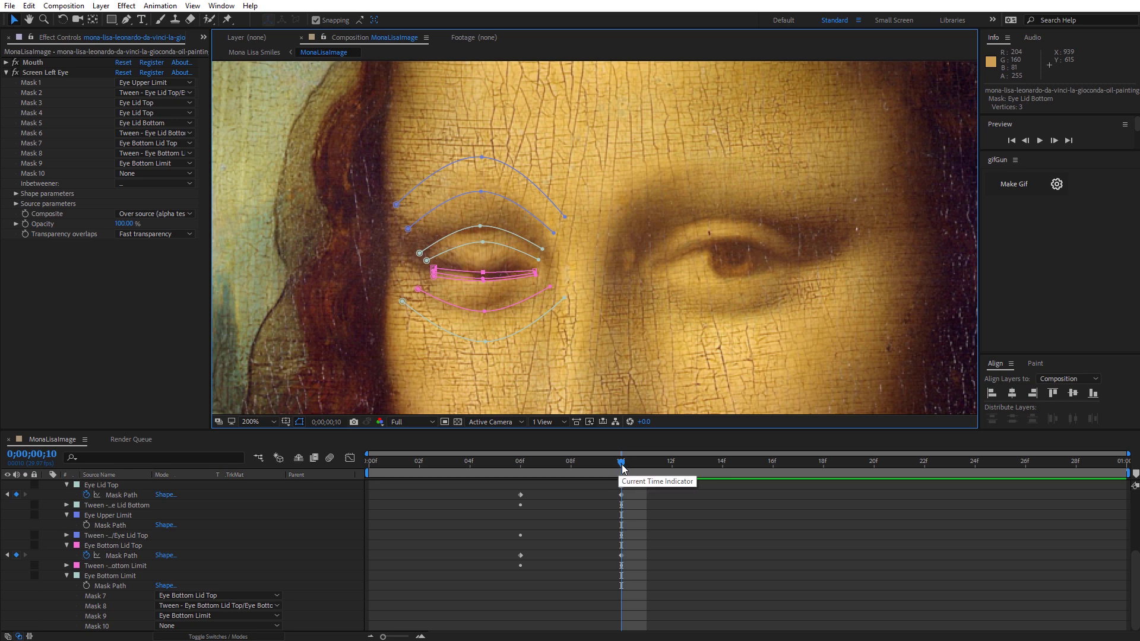
Return the playhead from frame 10 to frame 8 to see the eye open again
left_click_drag(616, 468, 565, 450)
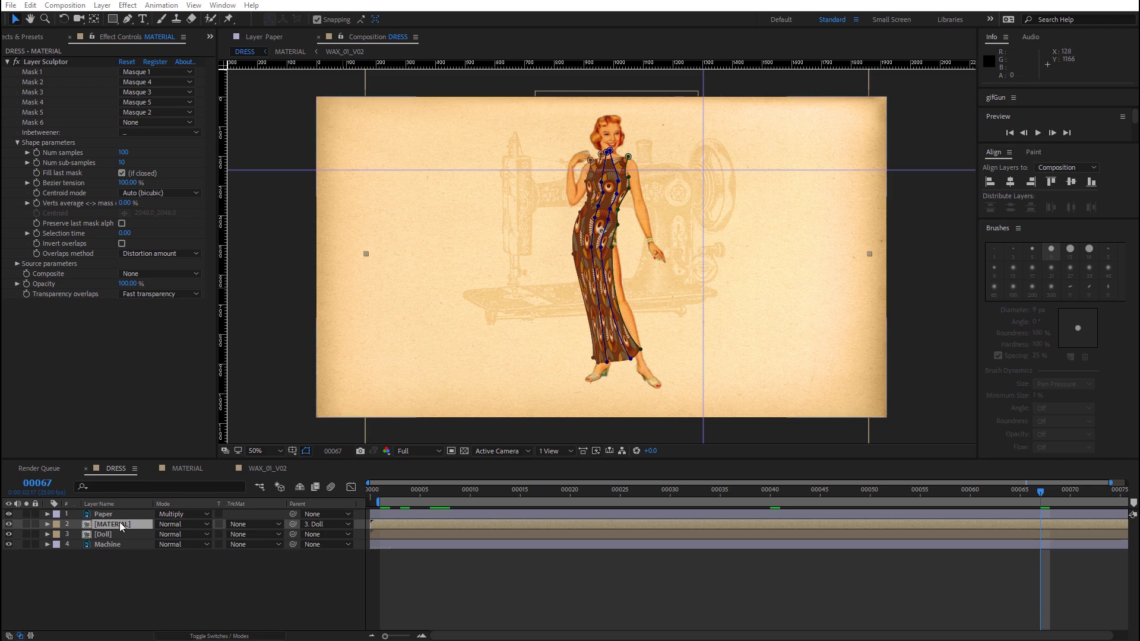
Select the MATERIAL layer in DRESS and show its Layer Sculptor effect with E
left_click(89, 524)
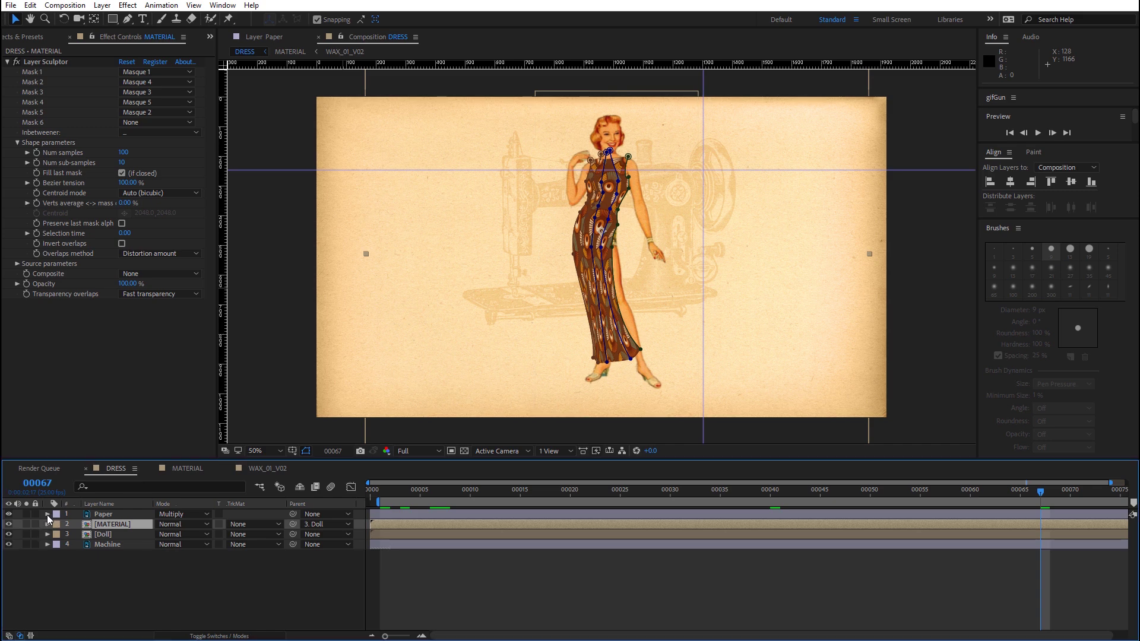
key("e")
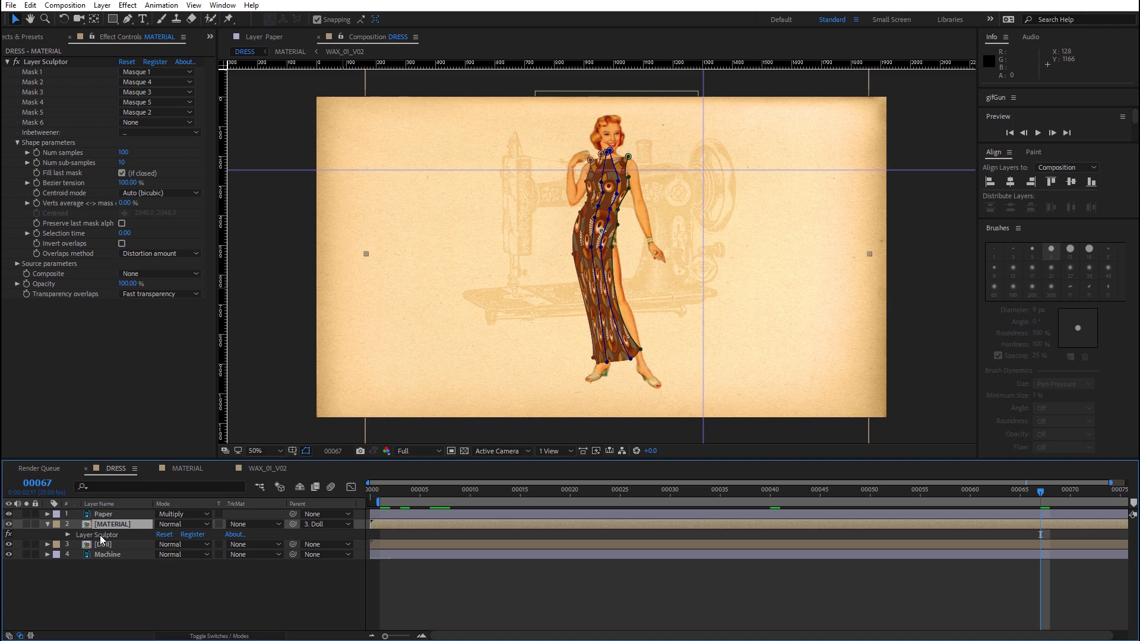
Show MATERIAL's five Masque paths and preview frames 23, 28, 46 and 64, short dress to long gown
key("m")
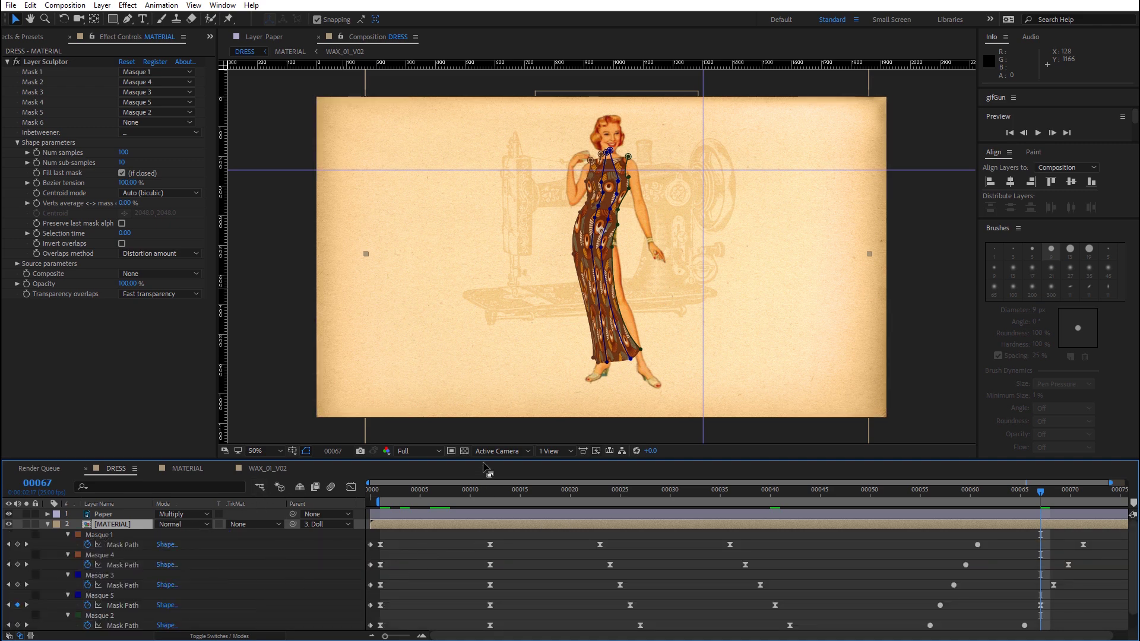
left_click_drag(485, 458, 492, 428)
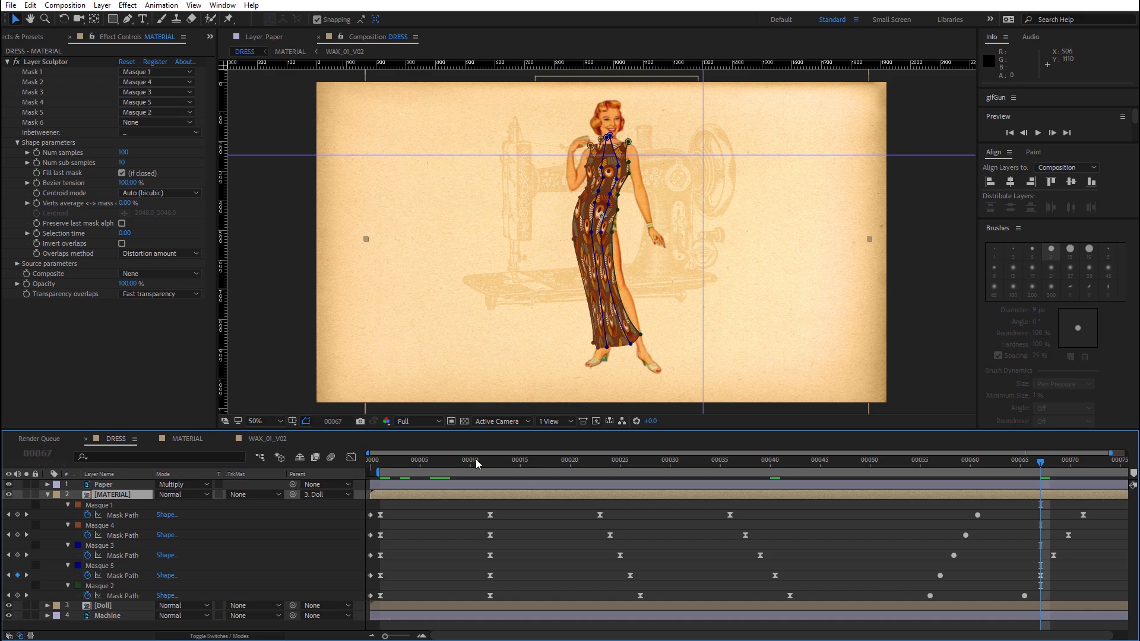
left_click(601, 462)
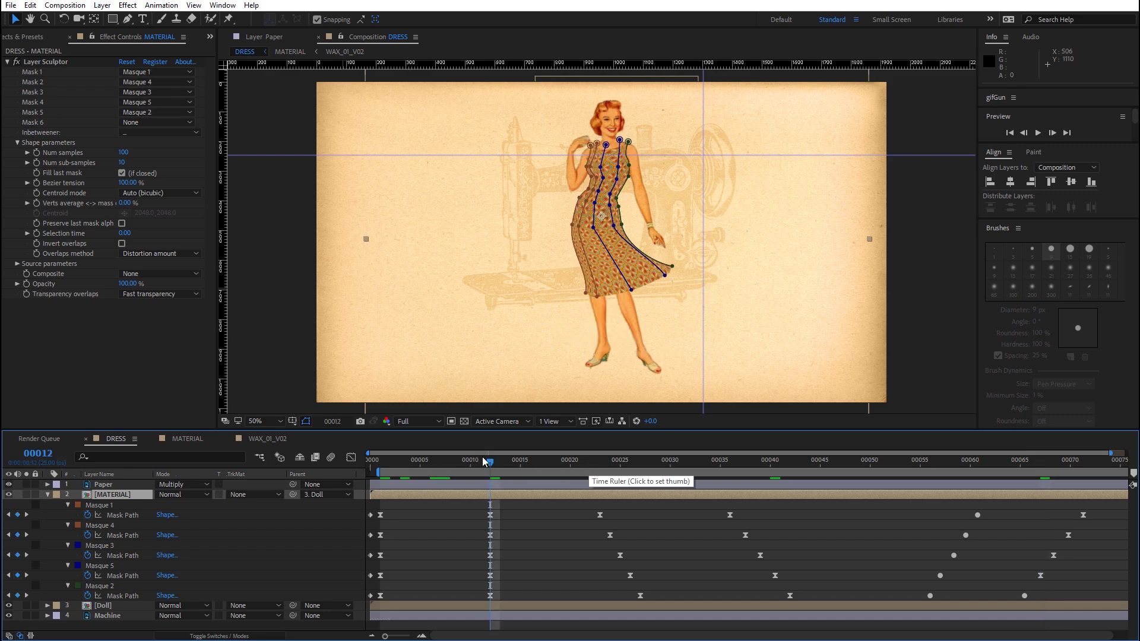
left_click_drag(603, 465, 651, 463)
left_click(830, 465)
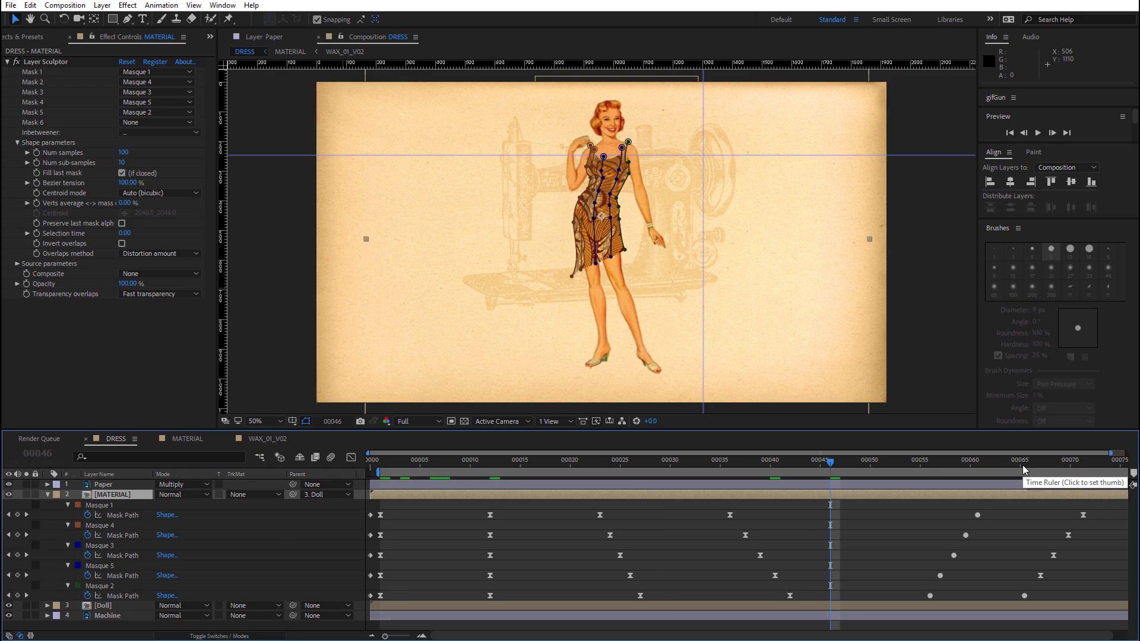
left_click(1015, 468)
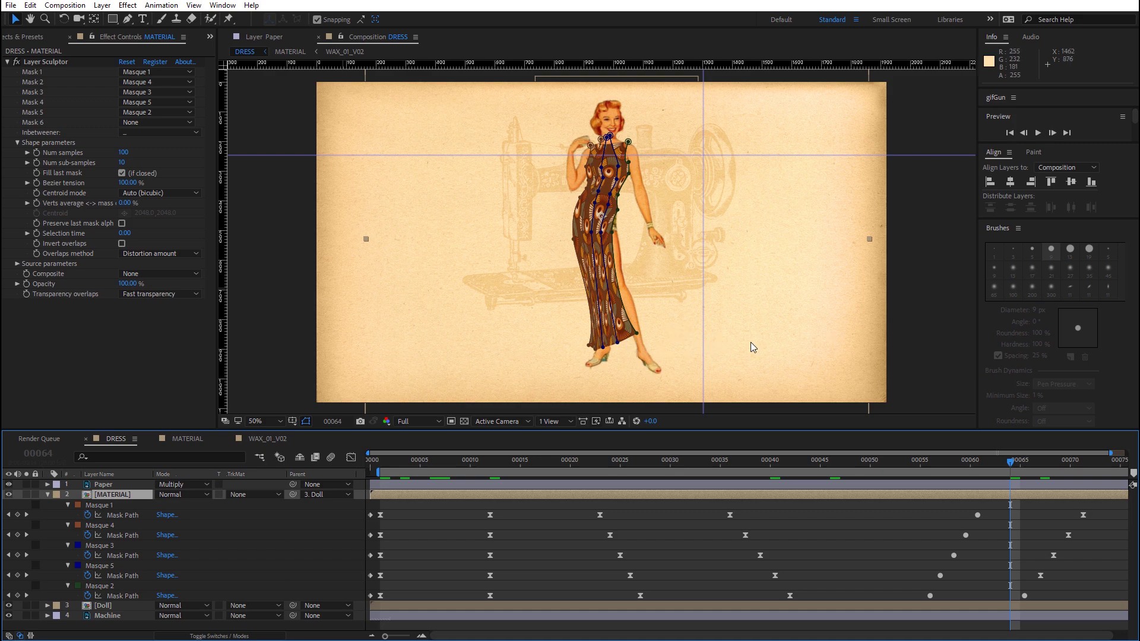
At 200% zoom, pan to the hem and drag Masque 3's bottom vertex outward to the right
key("period")
key("period")
key("period")
key("period")
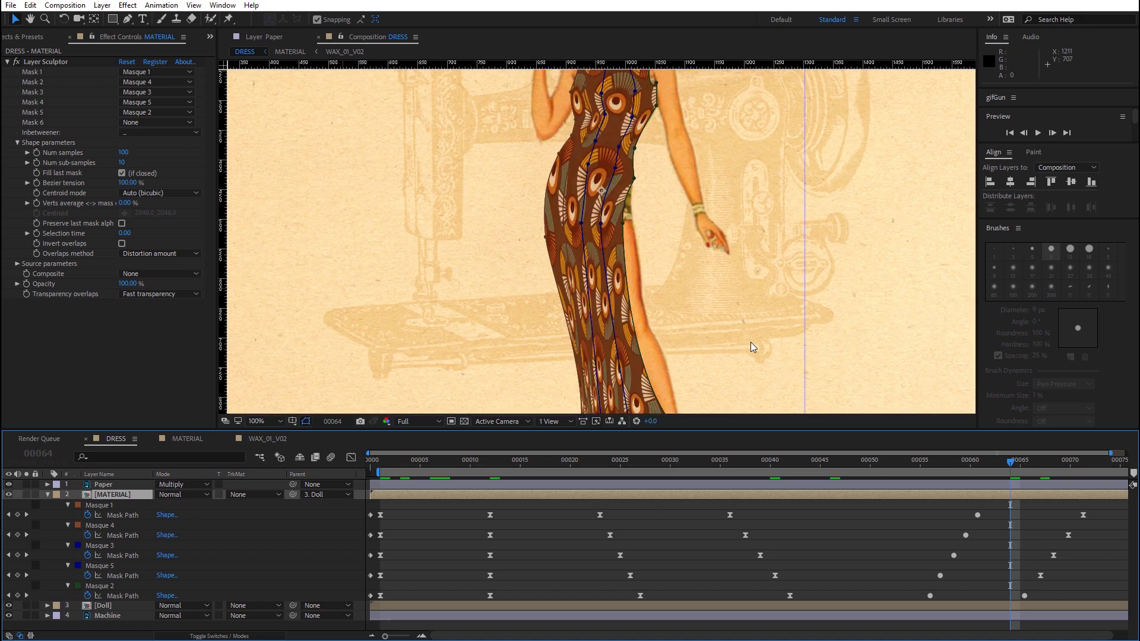
key("h")
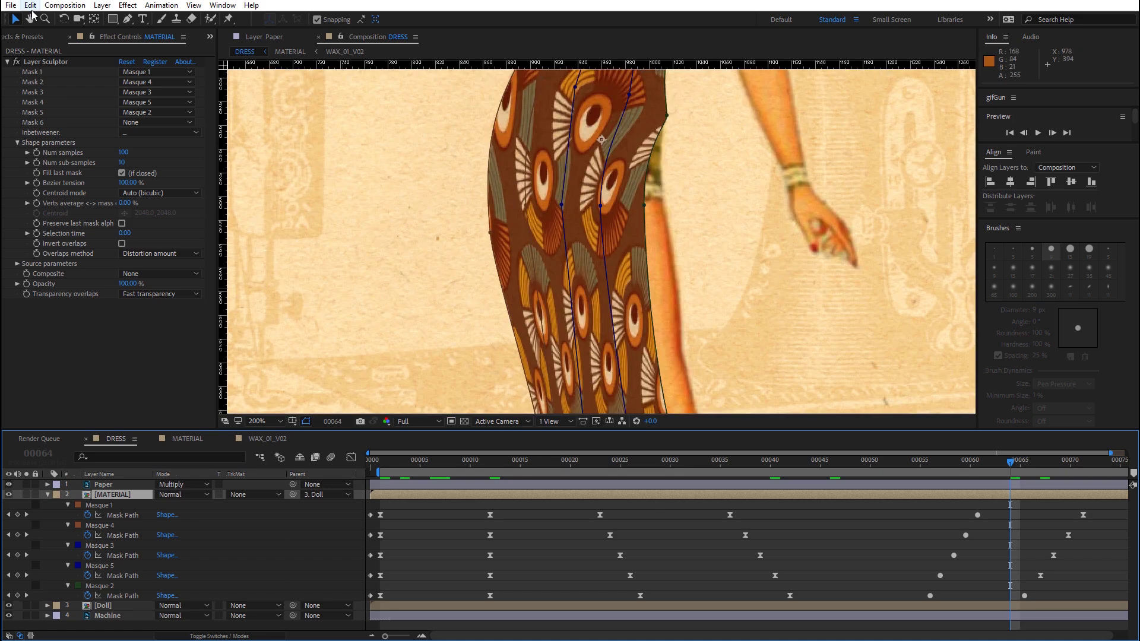
left_click_drag(573, 346, 502, 109)
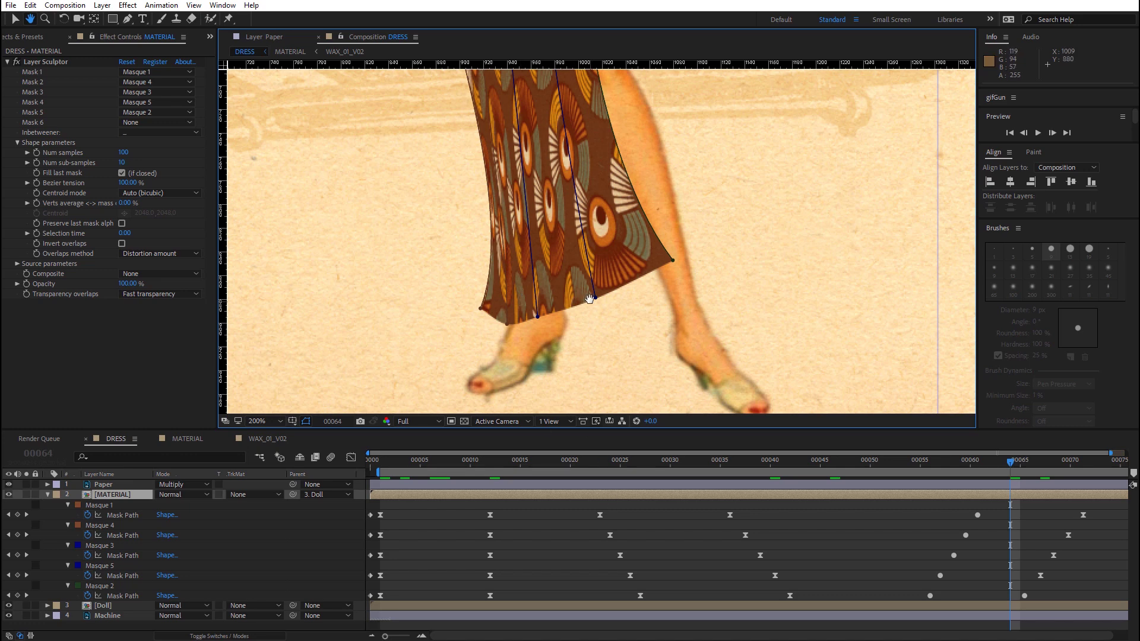
left_click(17, 20)
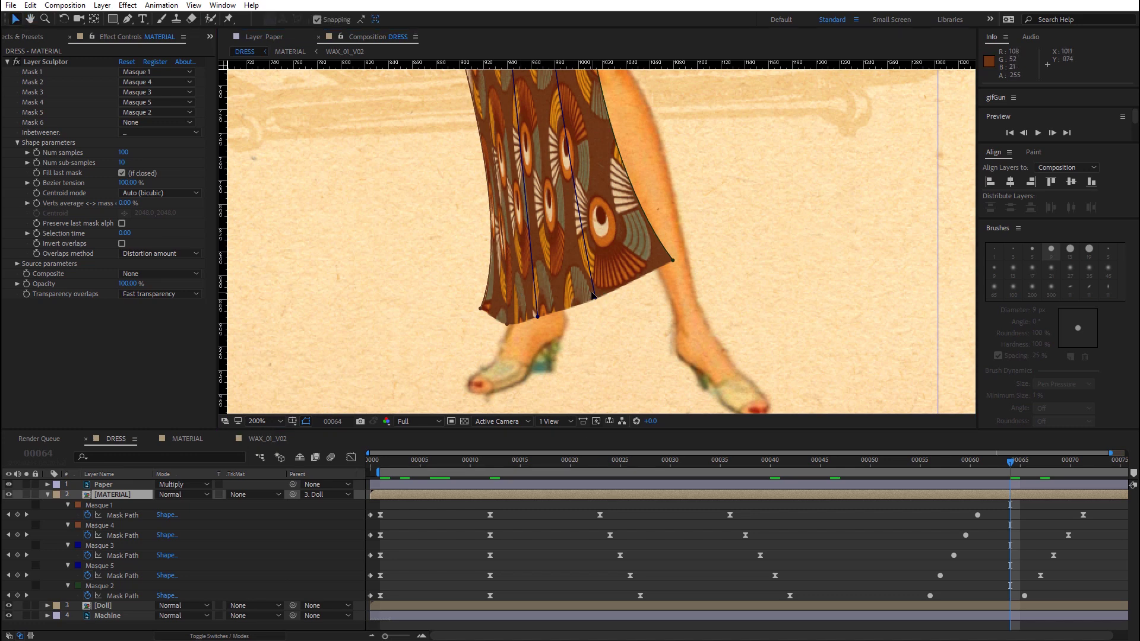
left_click_drag(538, 317, 638, 315)
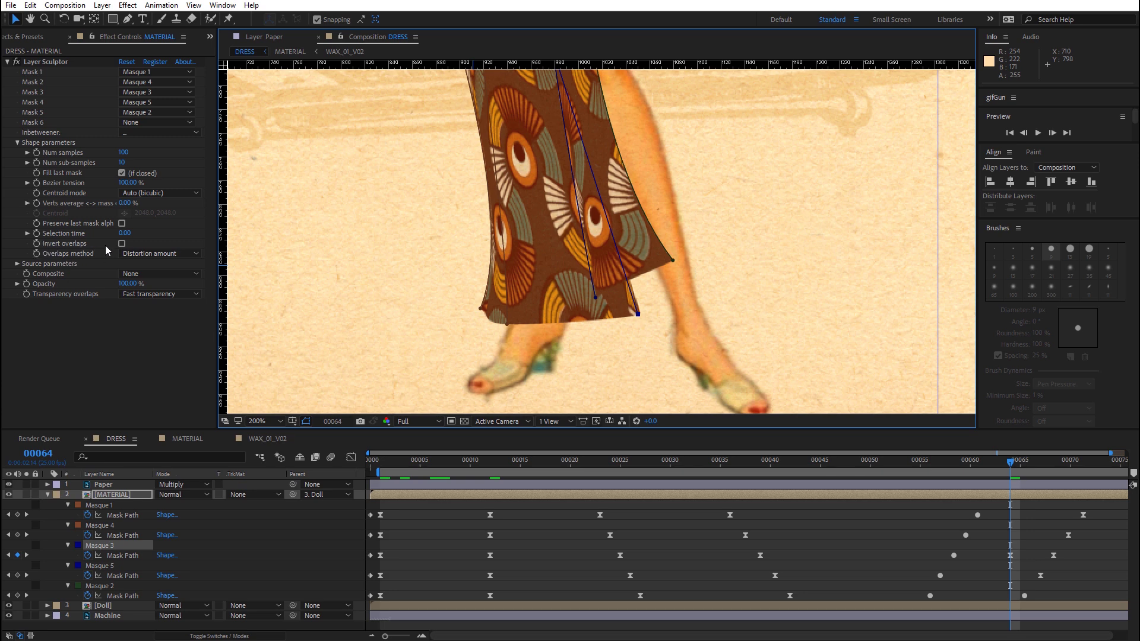
Turn on Invert overlaps and try Distance from centroid before returning to Distortion amount
left_click(122, 244)
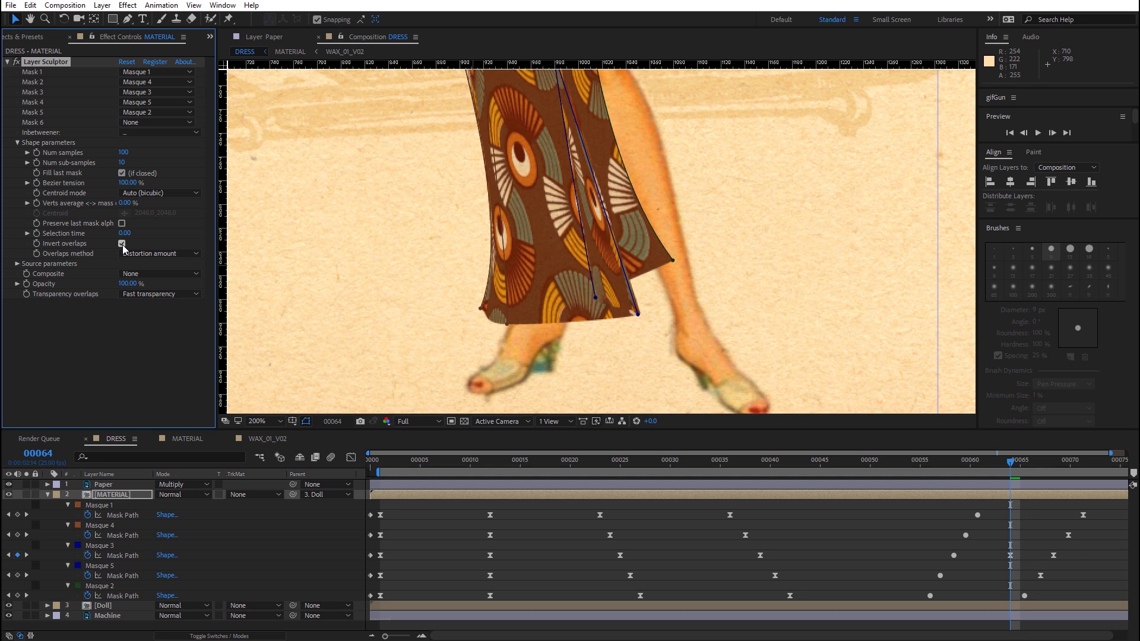
left_click(179, 256)
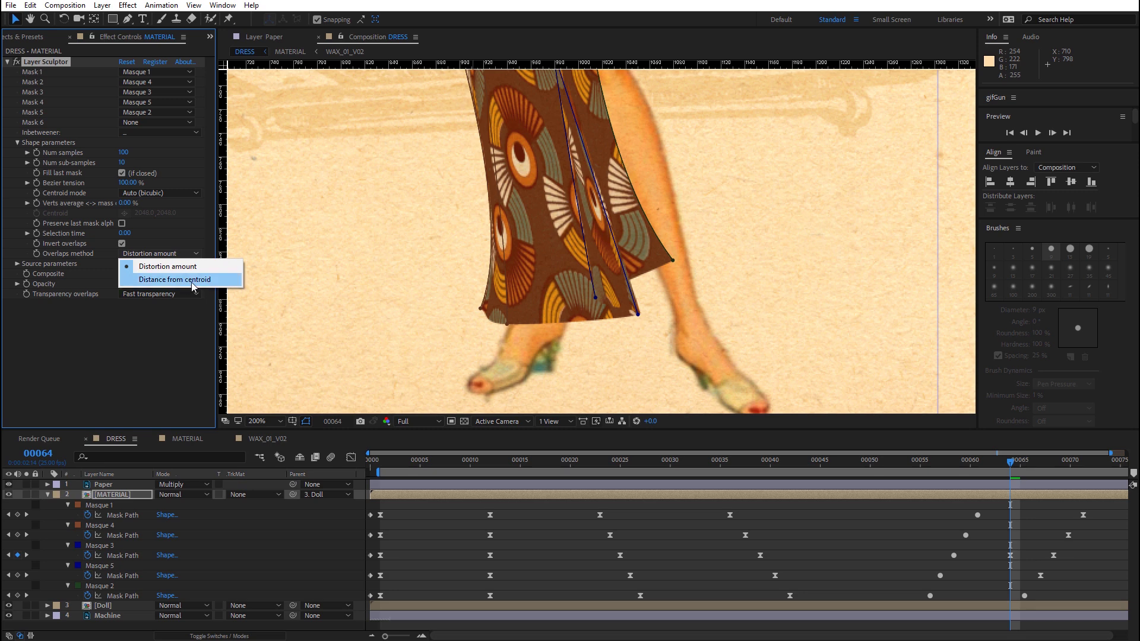
left_click(191, 280)
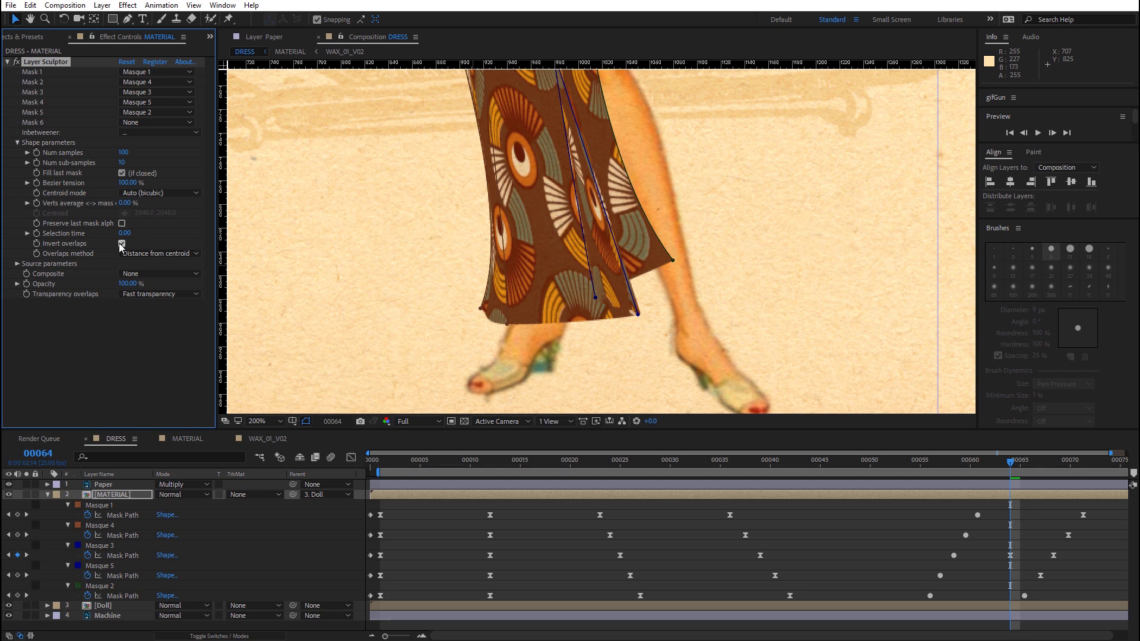
left_click(173, 254)
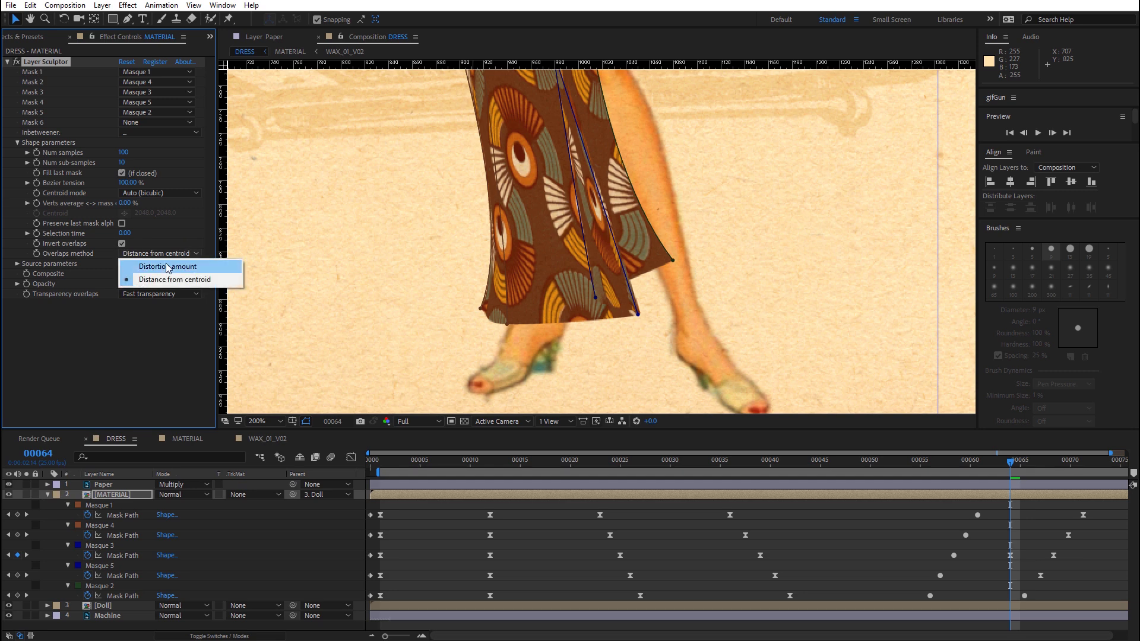
left_click(138, 266)
Toggle Invert overlaps off and on to compare, leaving it enabled
left_click(123, 244)
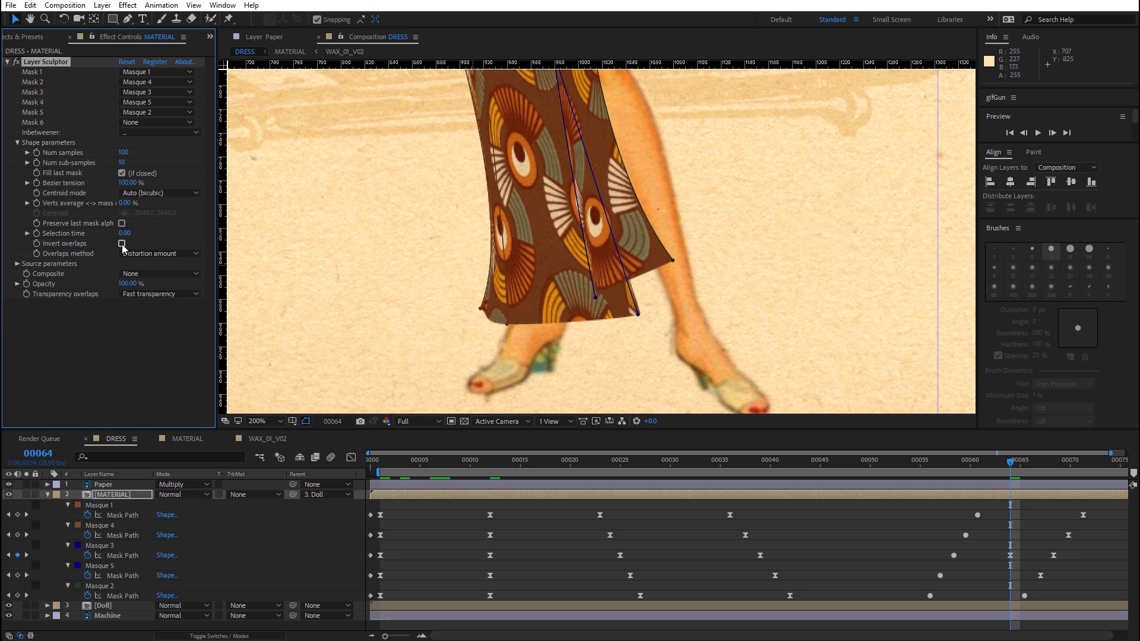
left_click(123, 244)
left_click(122, 244)
left_click(122, 244)
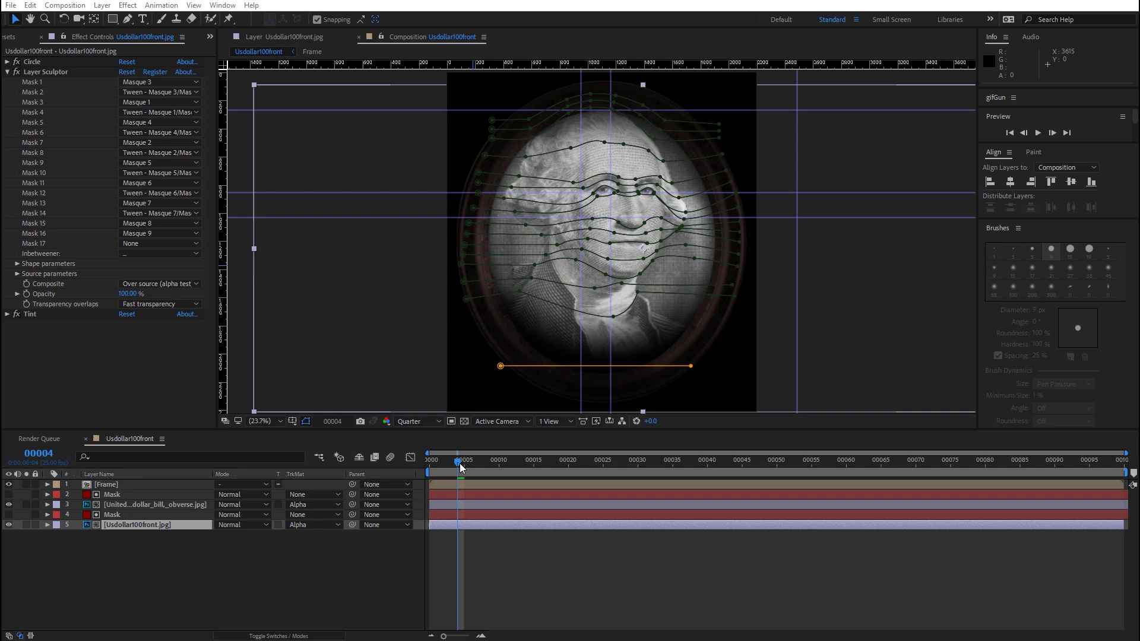
Hide and re-show layer 3 to compare the bill portraits, then advance to frame 63
key("apostrophe")
key("apostrophe")
left_click(133, 504)
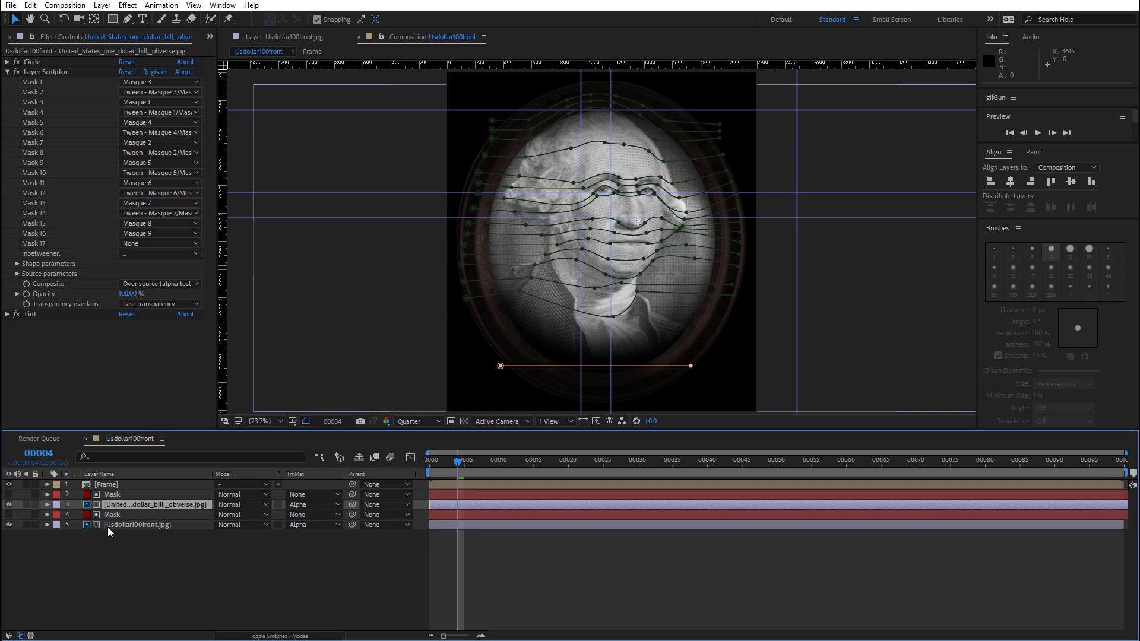
left_click(8, 505)
left_click(8, 504)
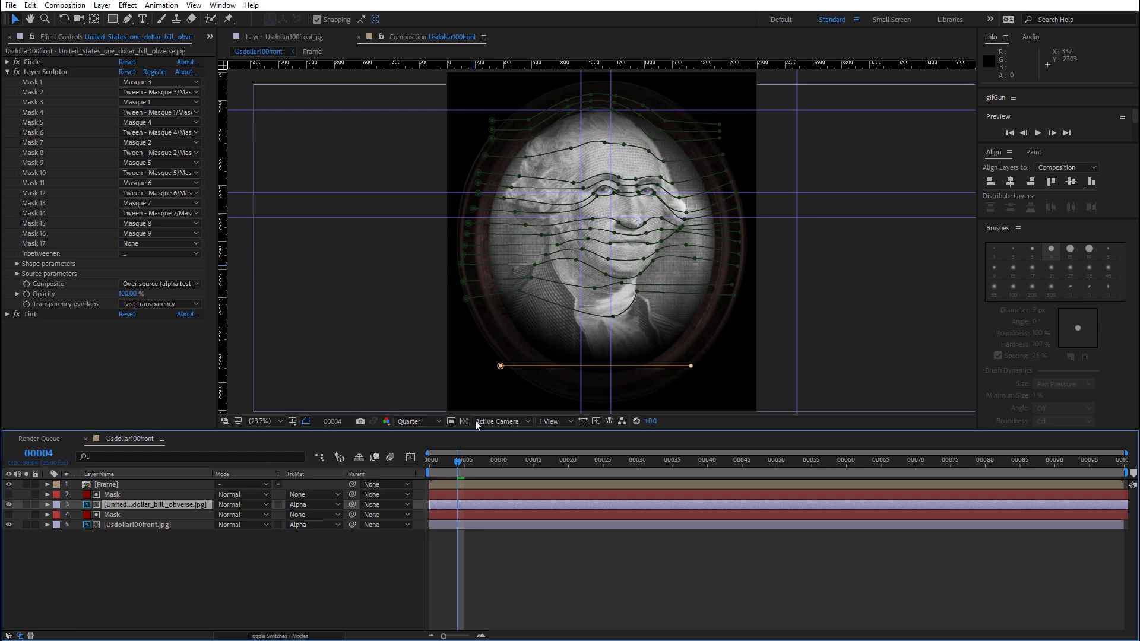
left_click_drag(457, 464, 870, 460)
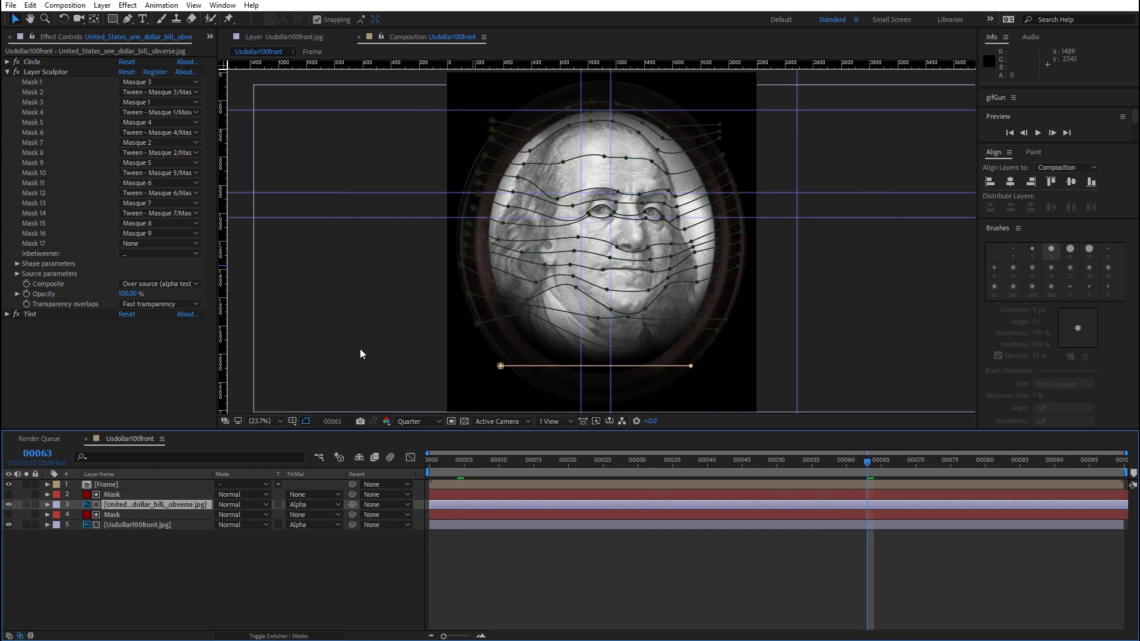
Expand layer 3 and review its animated mask paths with M, then collapse it
left_click(44, 499)
left_click(49, 504)
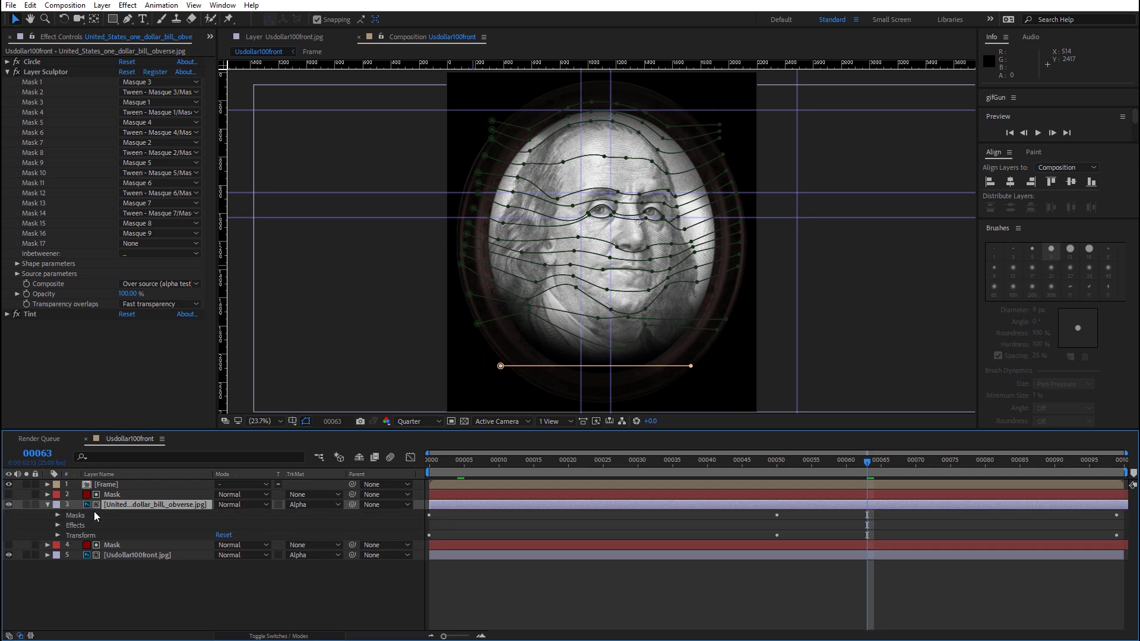
key("m")
scroll(159, 538, "down", 3)
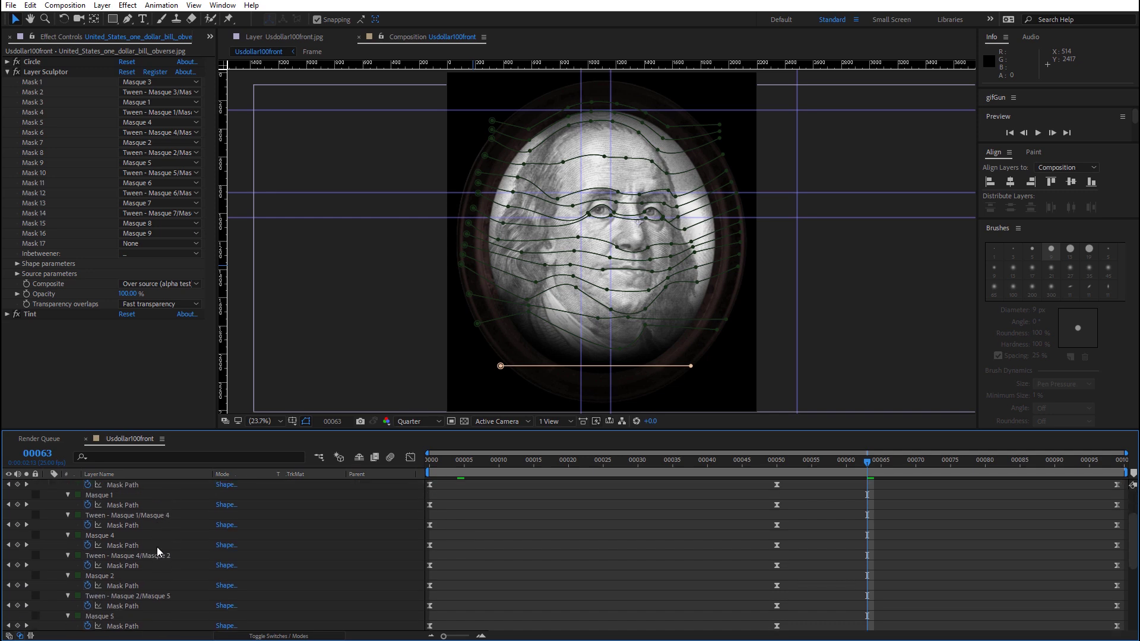
scroll(157, 547, "up", 3)
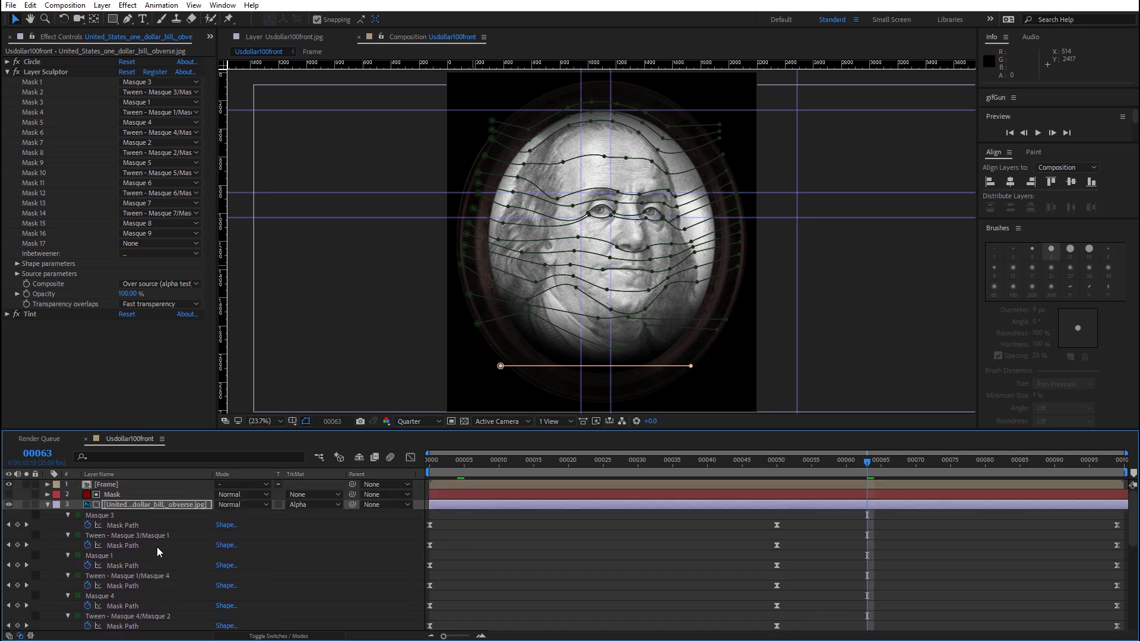
left_click(47, 505)
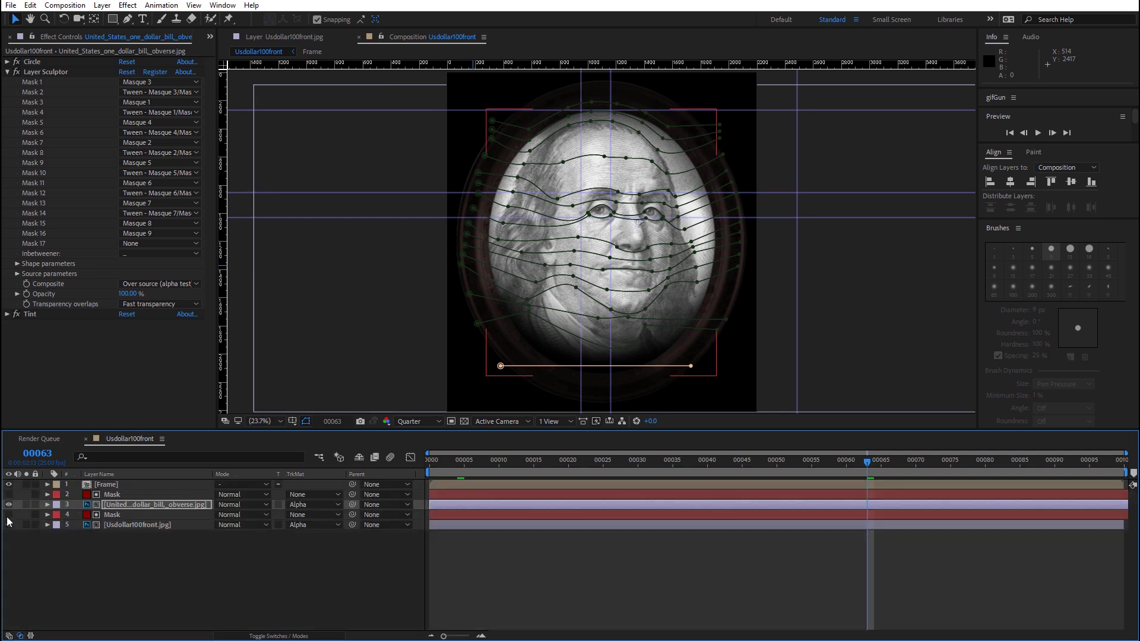
Make layer 5 (Usdollar100front.jpg) visible and reveal its animated mask paths
left_click(8, 525)
left_click(48, 525)
key("u")
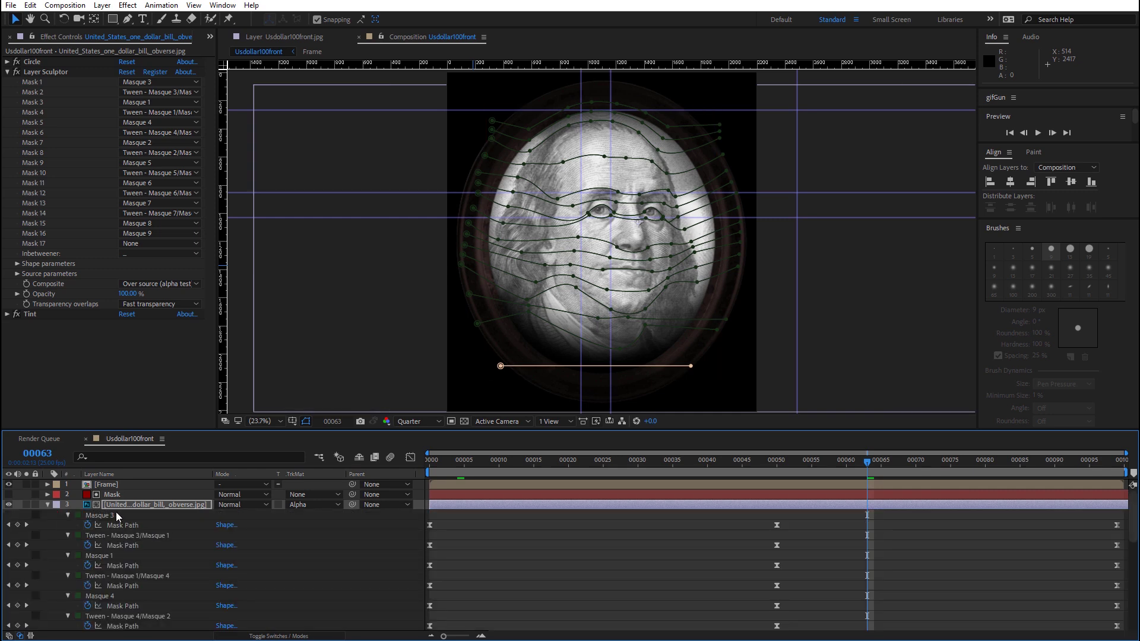
left_click(46, 504)
left_click(132, 526)
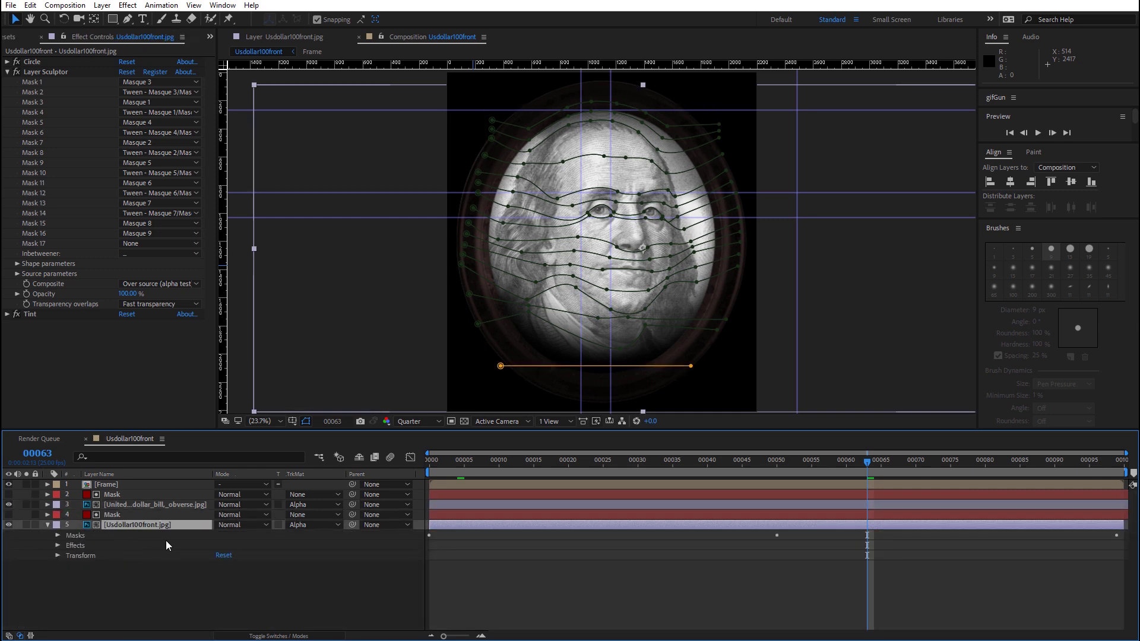
key("u")
scroll(180, 560, "down", 3)
scroll(177, 569, "up", 3)
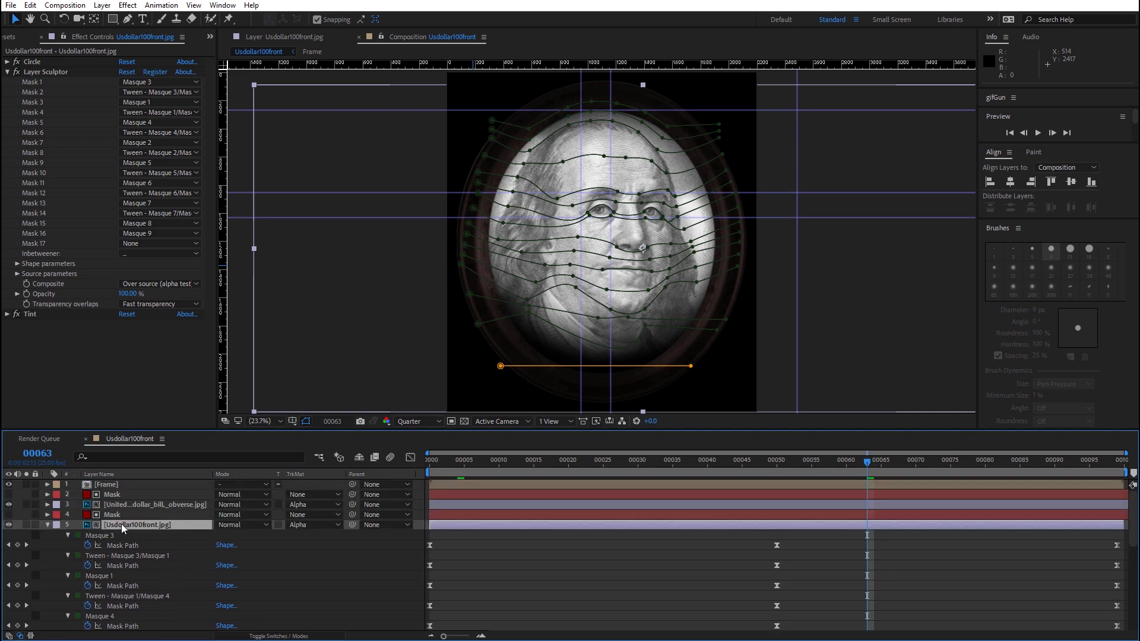
List the Circle, Layer Sculptor and Tint effects on layers 5 and 3, selecting Layer Sculptor
key("e")
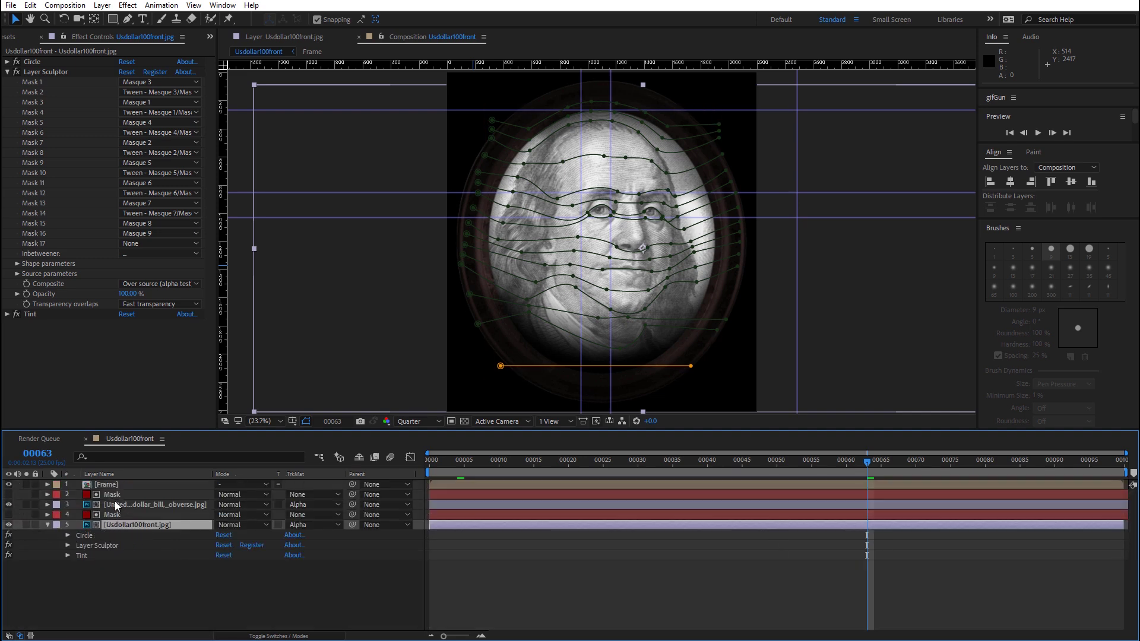
left_click(119, 504)
key("e")
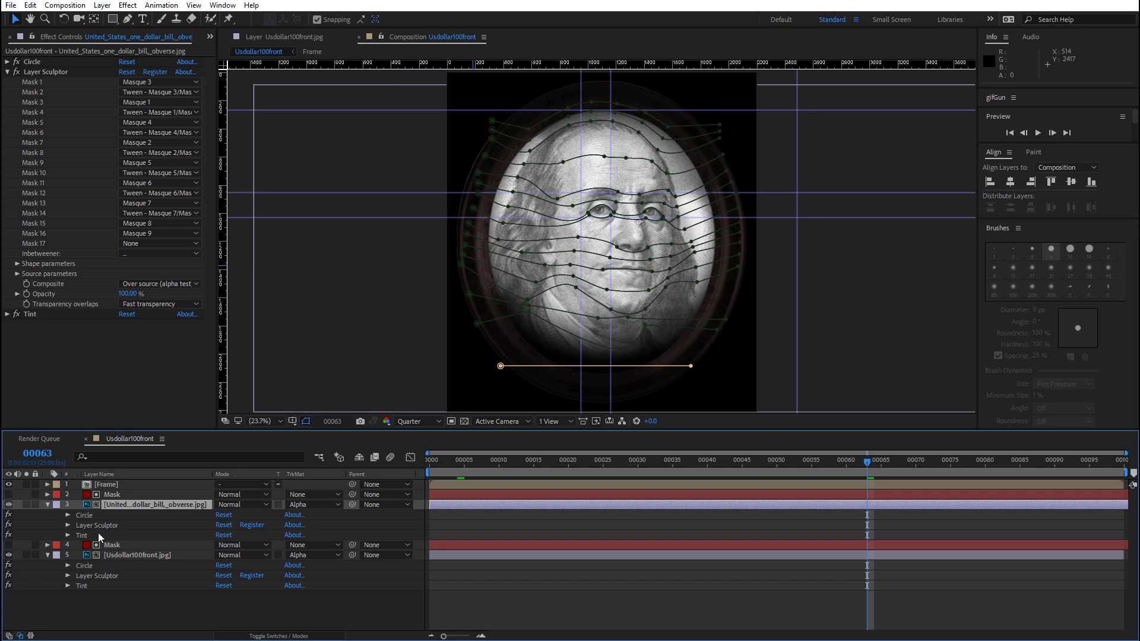
left_click(96, 525)
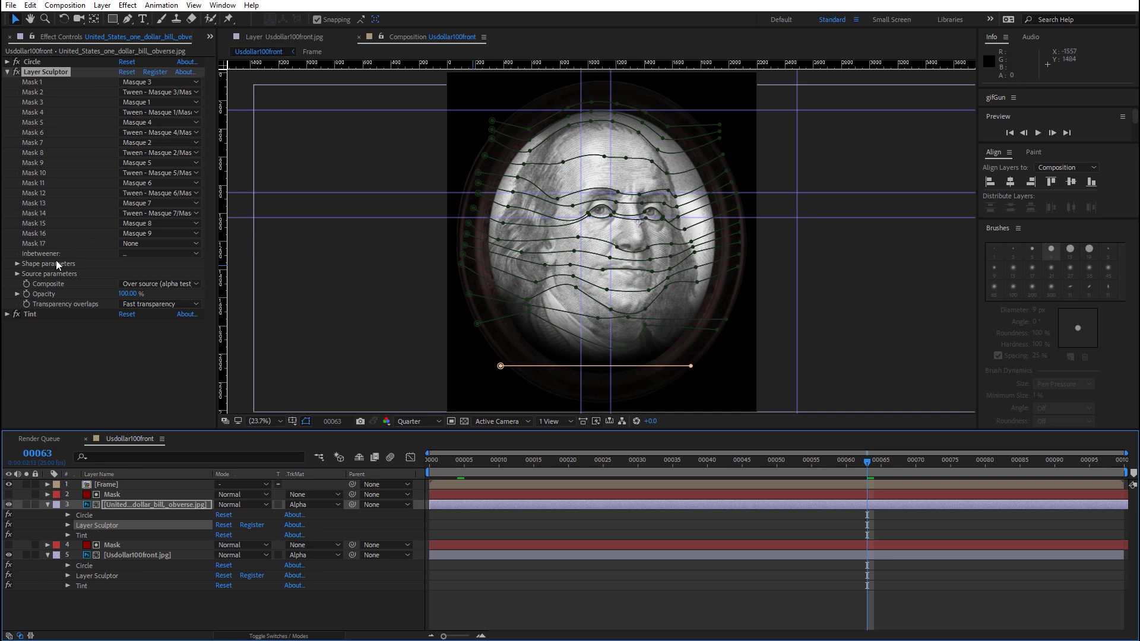
Expand Layer Sculptor's Shape parameters for both layers, including layer 5, then return to frame 0
left_click(17, 263)
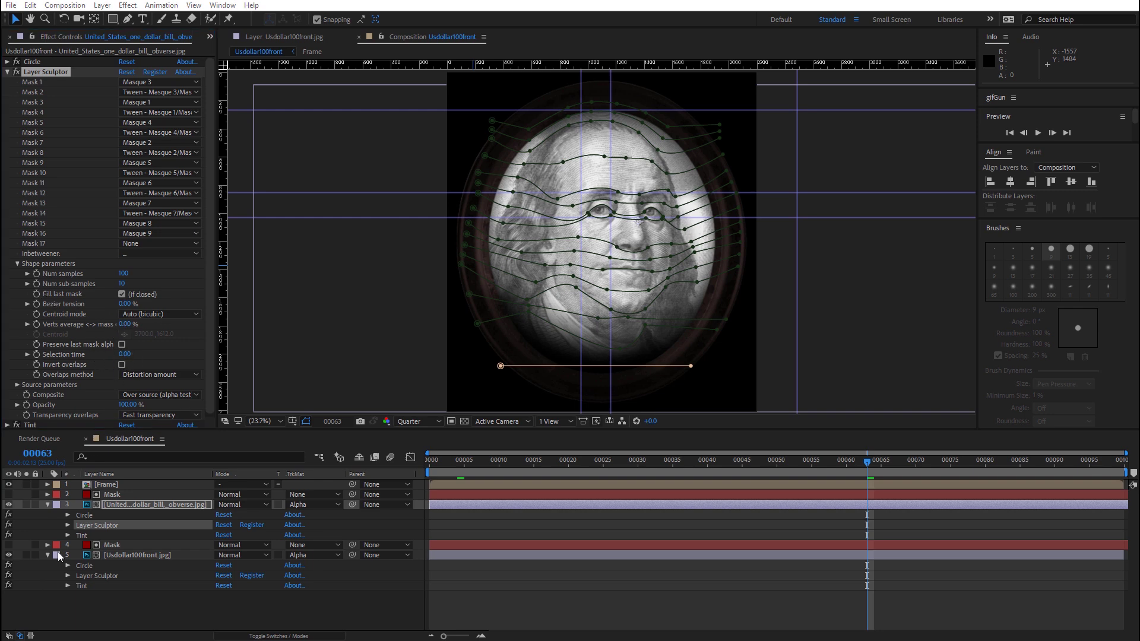
left_click(95, 574)
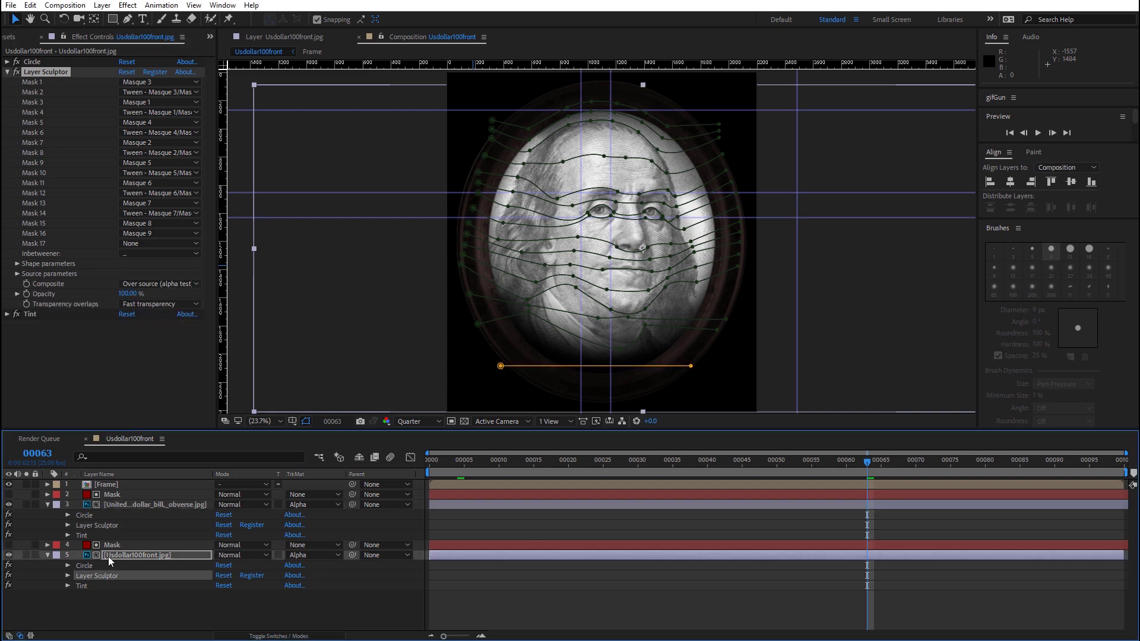
left_click(17, 264)
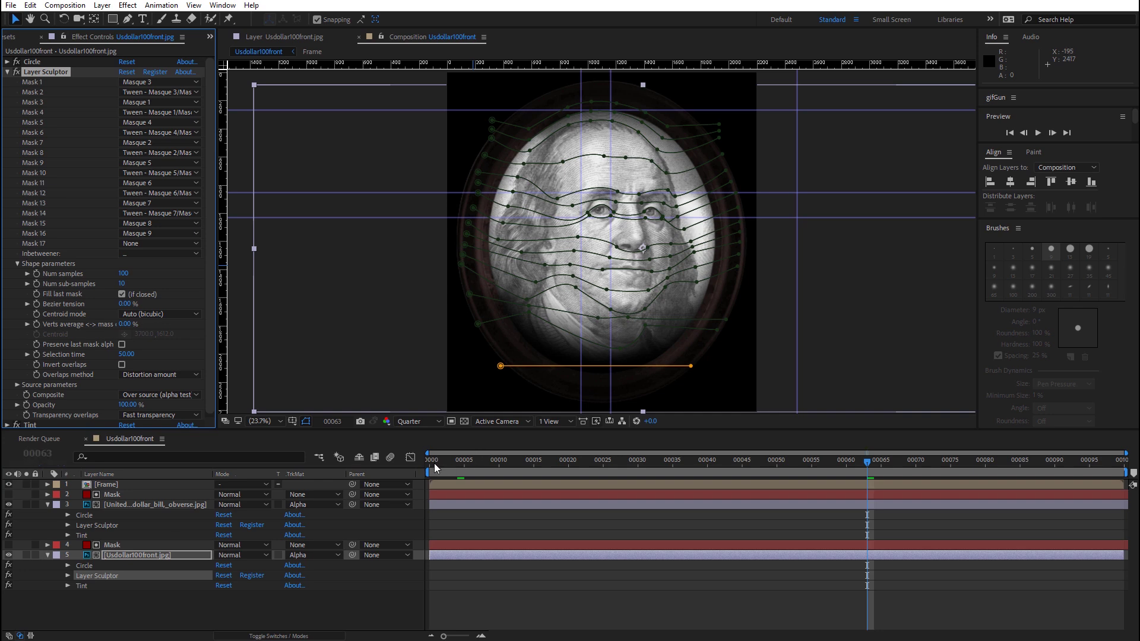
left_click(430, 462)
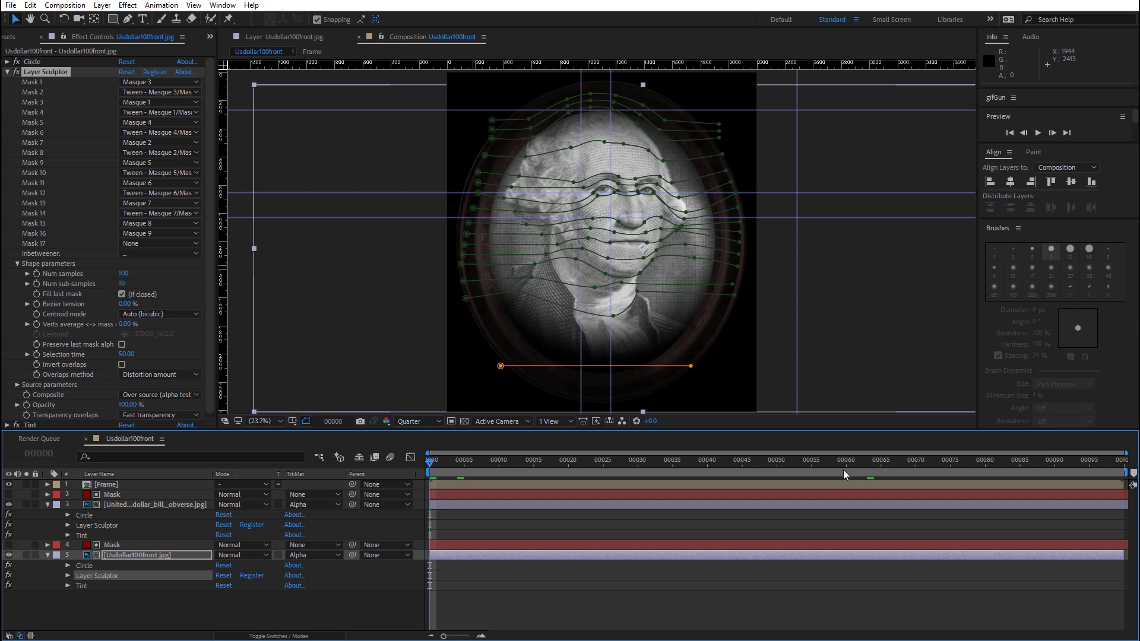
left_click(775, 463)
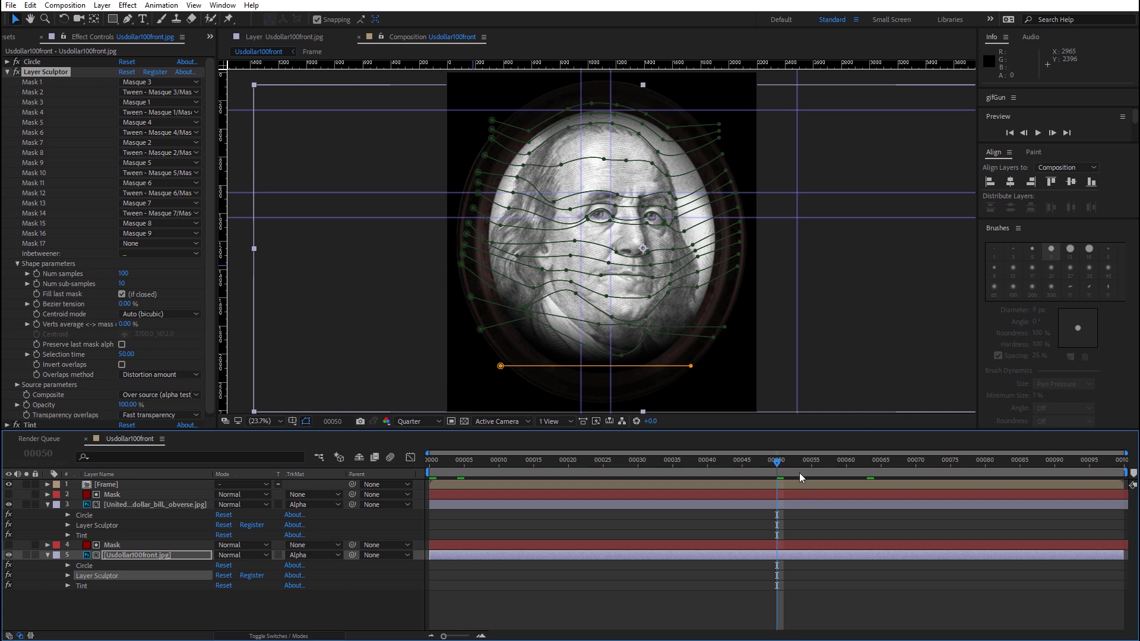
key("Page_Up")
left_click_drag(746, 463, 443, 483)
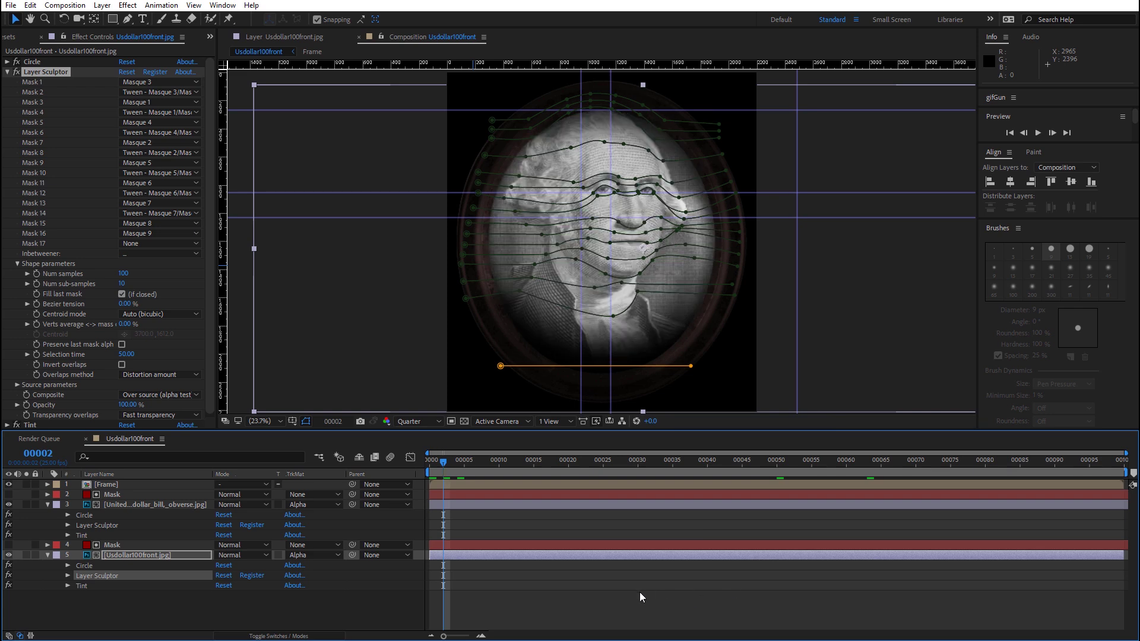